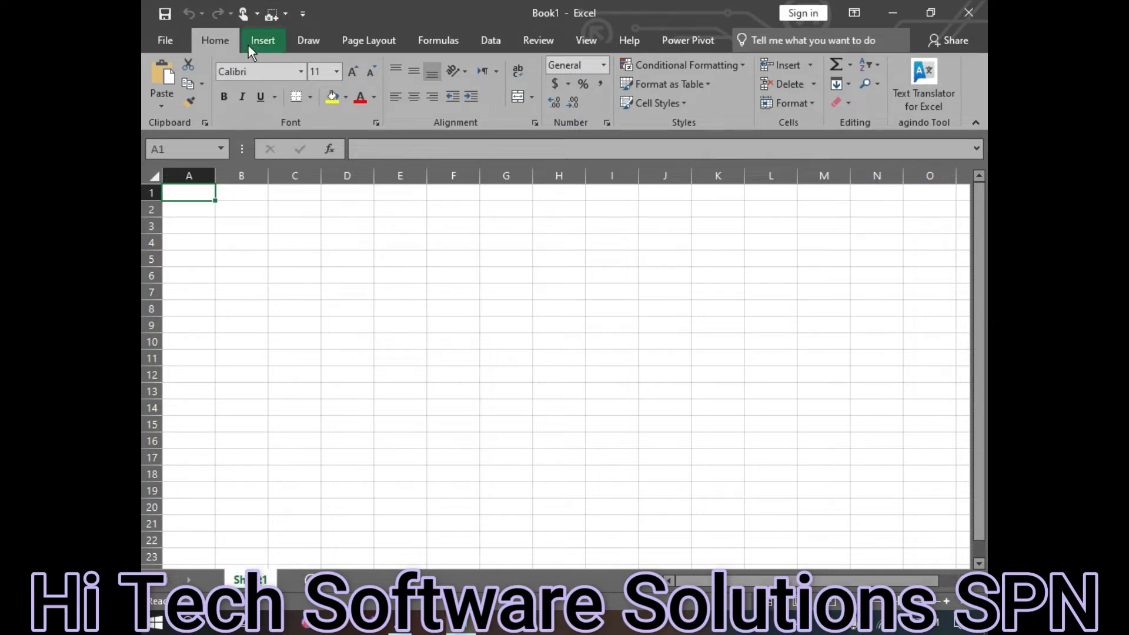
Insert a WordArt object in the white-filled, blue-outlined style, keeping the placeholder text
left_click(263, 40)
left_click(842, 101)
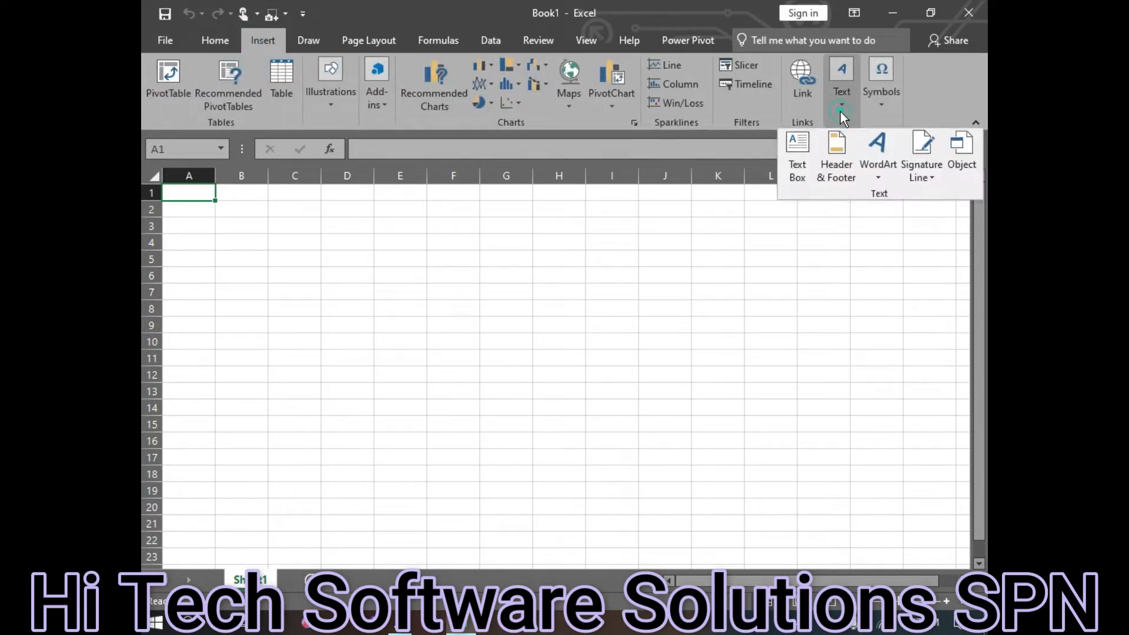
left_click(871, 182)
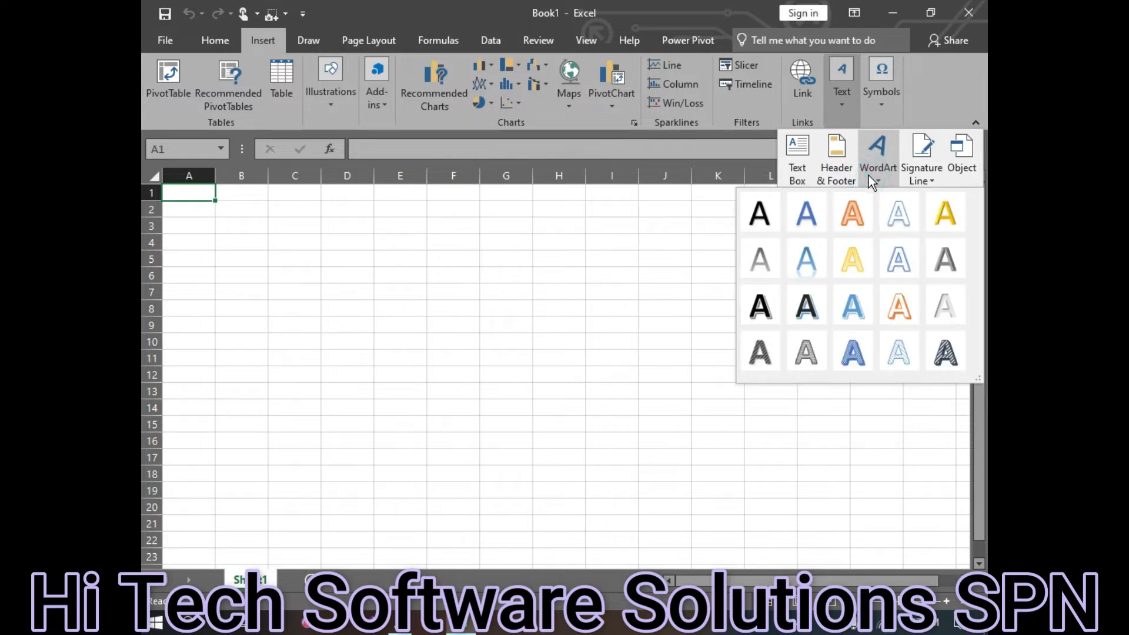
left_click(877, 261)
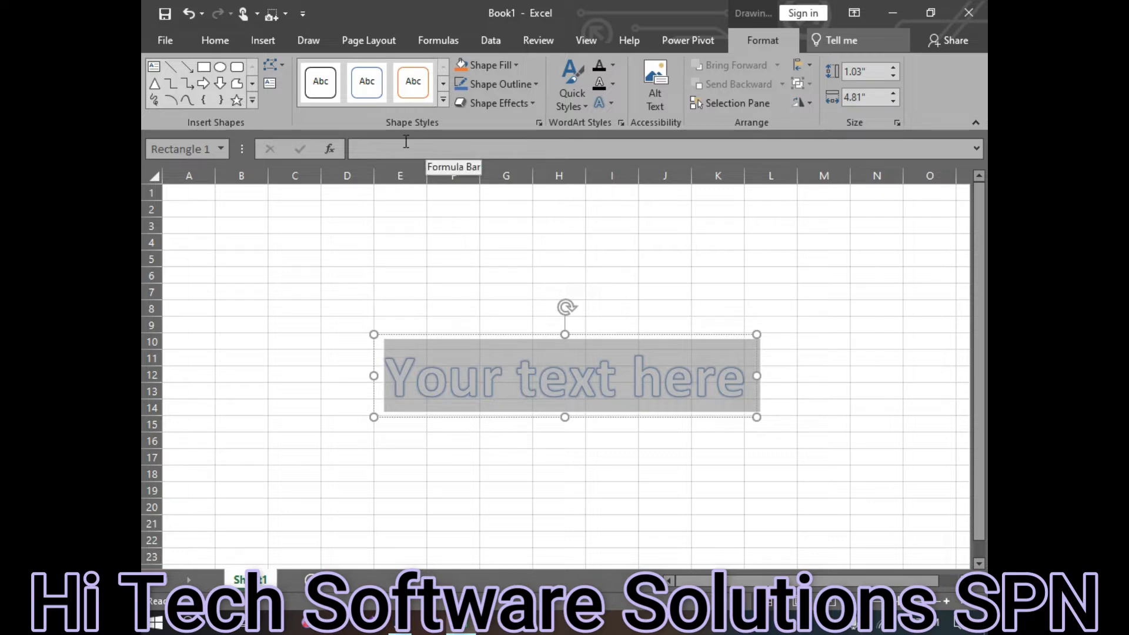
Apply the blue gradient theme style from the fifth row of shape styles to the WordArt box
left_click(444, 101)
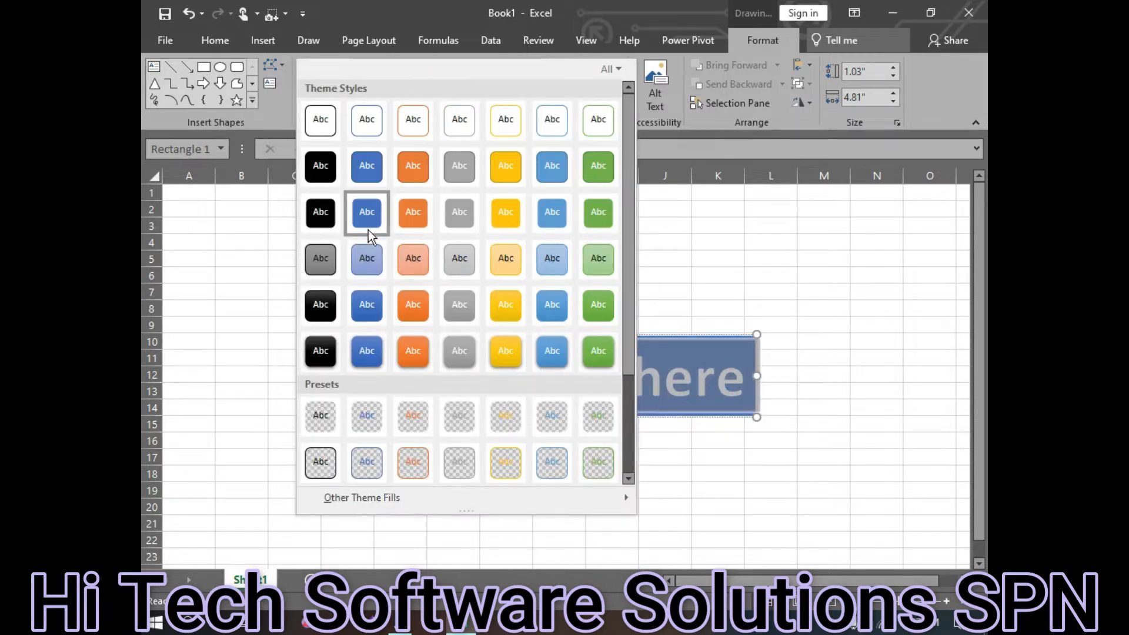
left_click(374, 297)
left_click(607, 434)
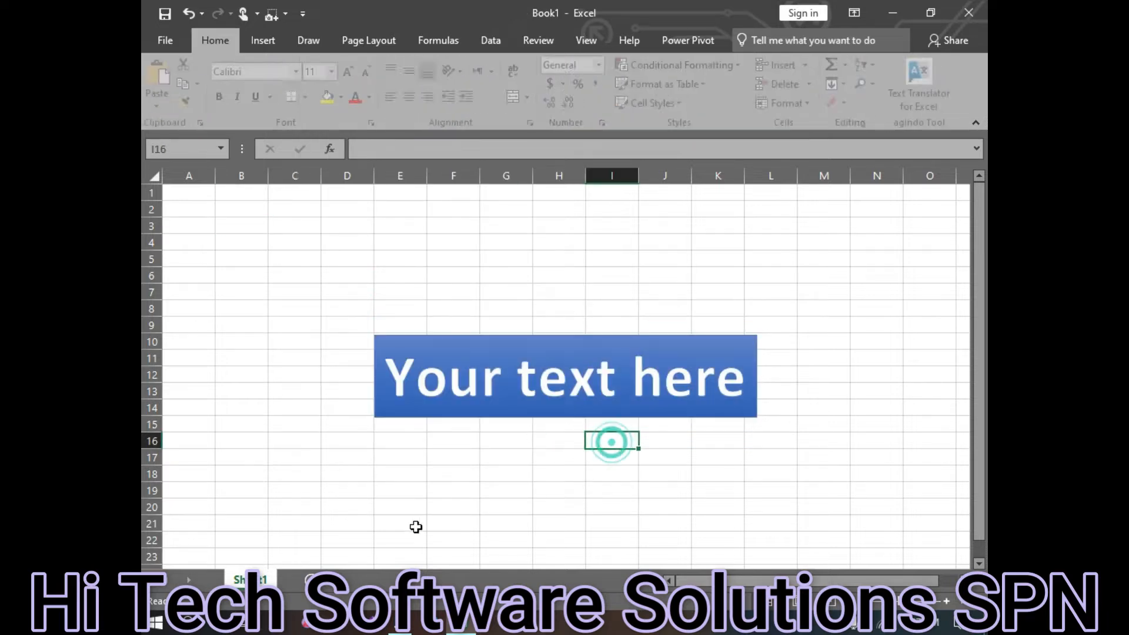
Change the WordArt box's shape style to the light green gradient theme style in the fourth row
left_click(539, 388)
left_click(443, 101)
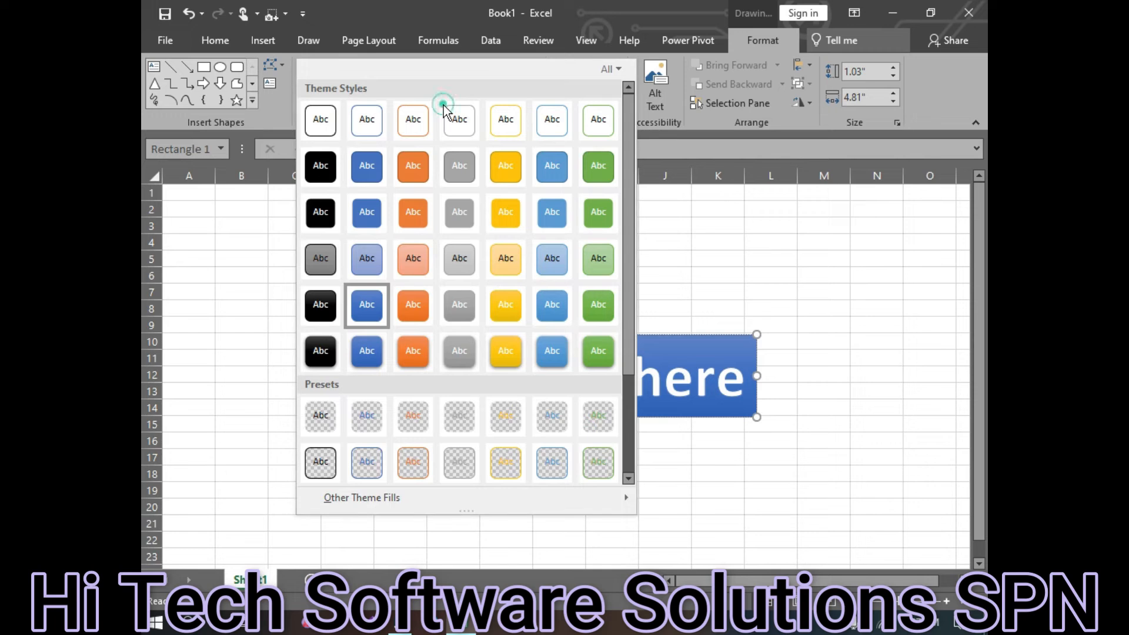
left_click(597, 262)
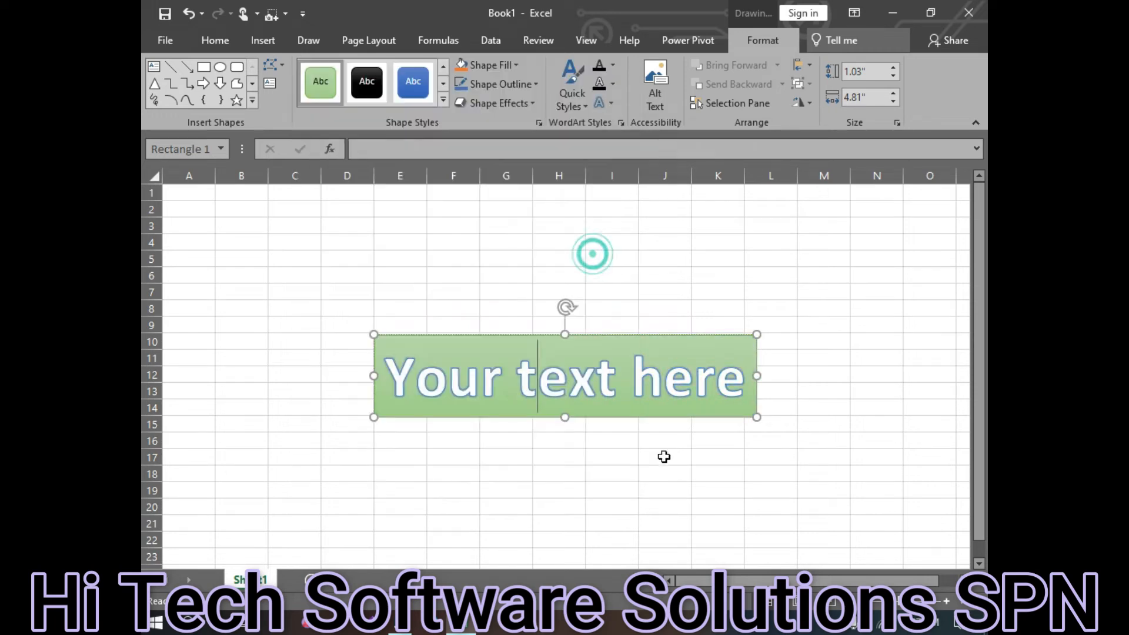
left_click(600, 488)
Fill the WordArt box with a light green theme color and give it a red outline
left_click(517, 347)
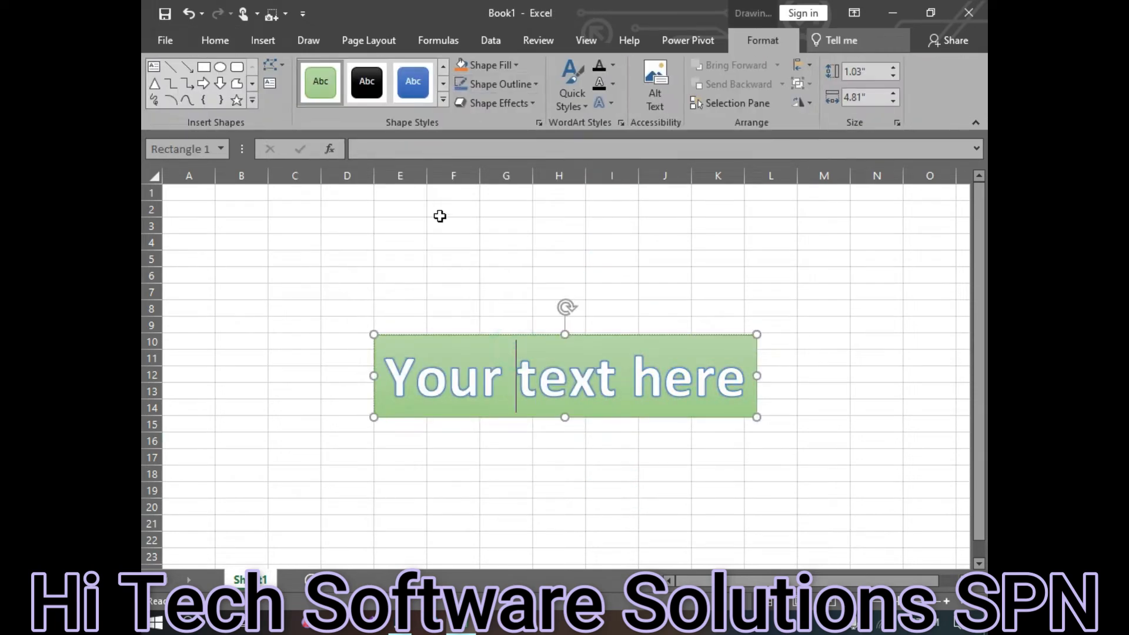
left_click(485, 68)
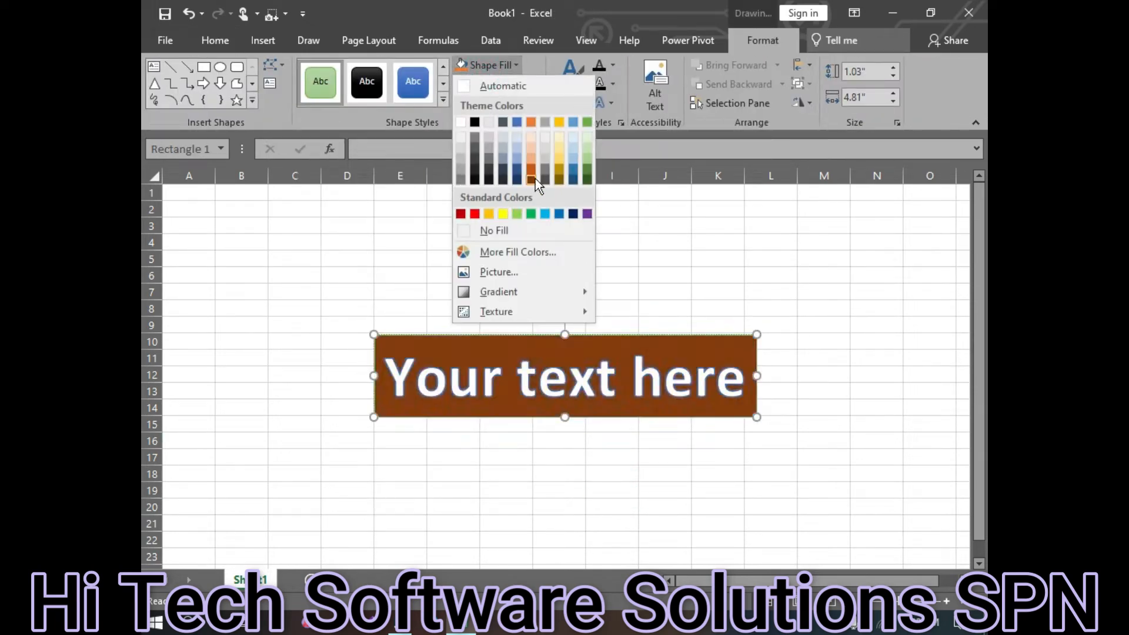
left_click(587, 147)
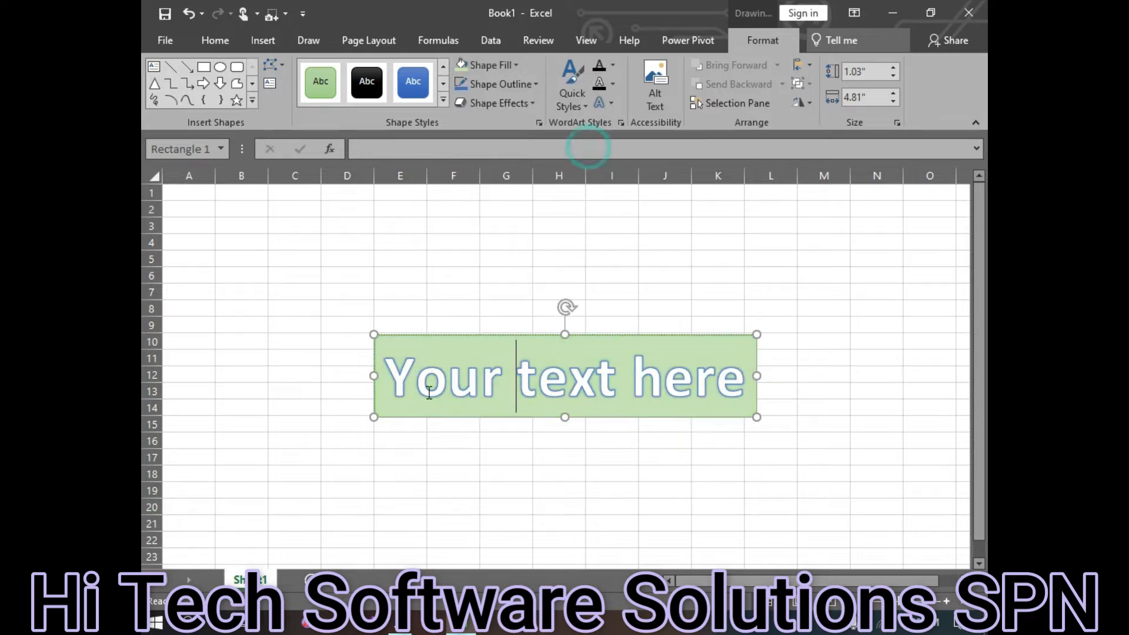
left_click(491, 82)
left_click(478, 231)
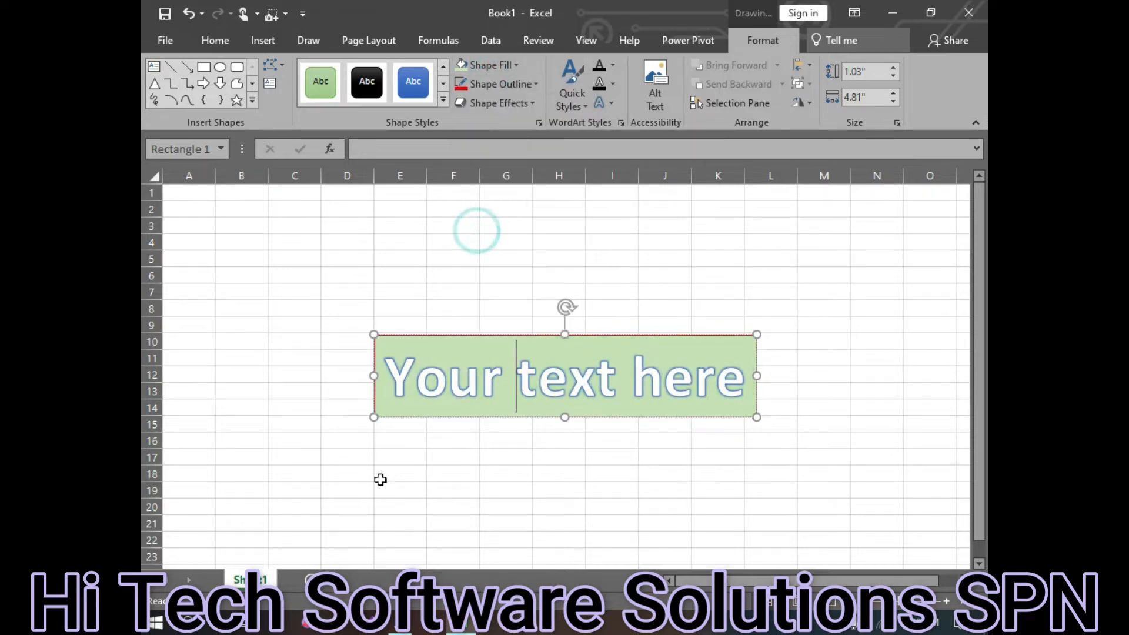
left_click(481, 503)
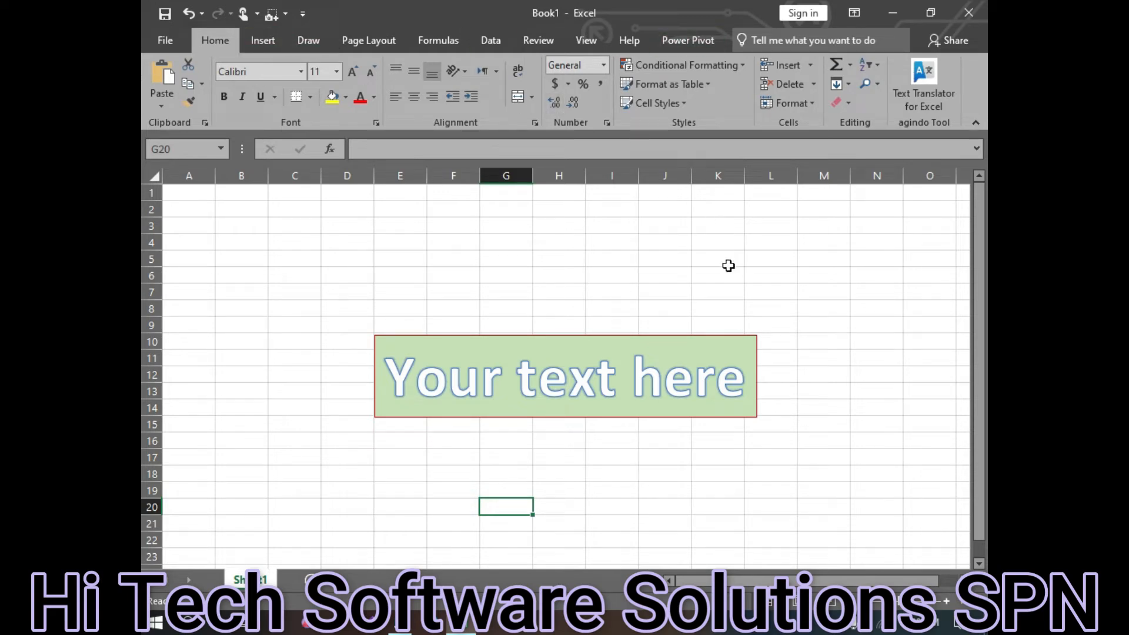
Change the WordArt box's fill to the standard purple color
left_click(663, 377)
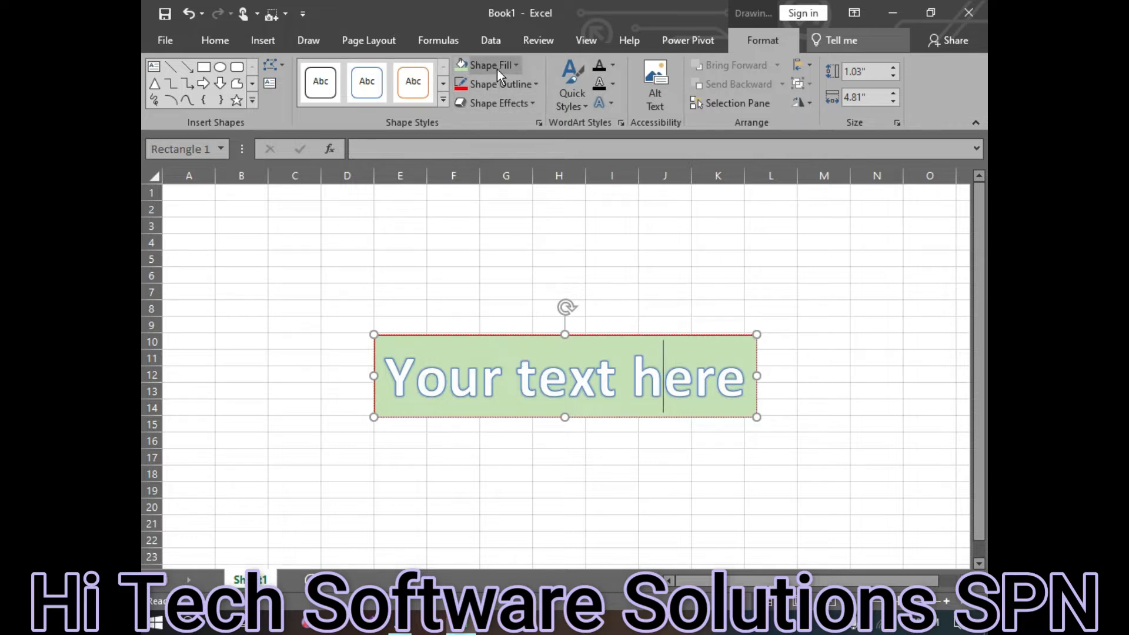
left_click(515, 65)
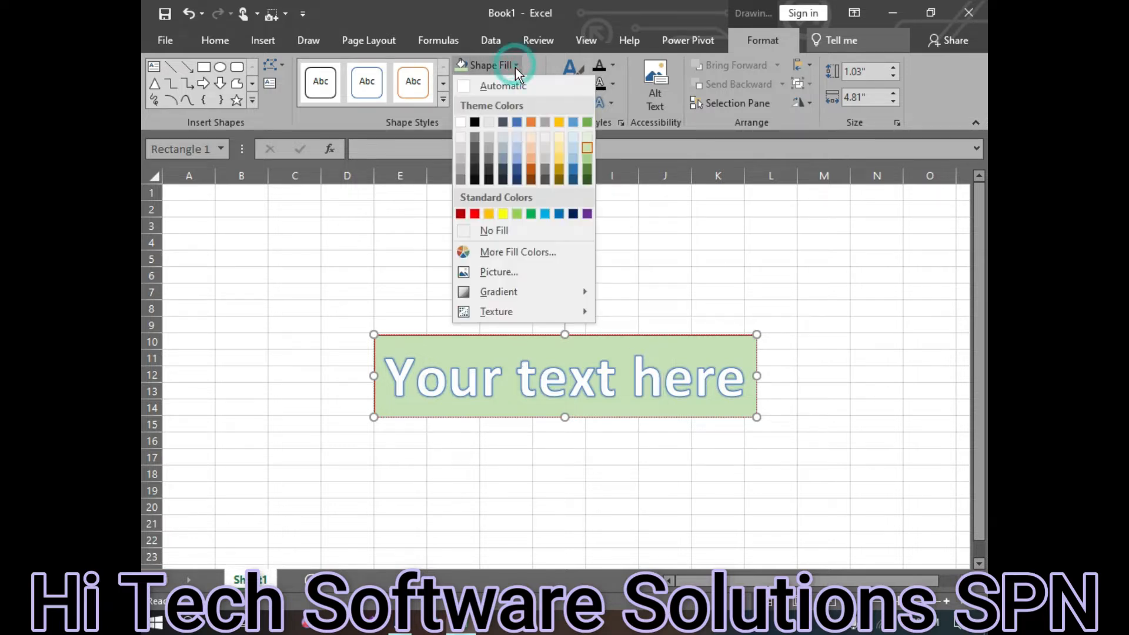
left_click(588, 214)
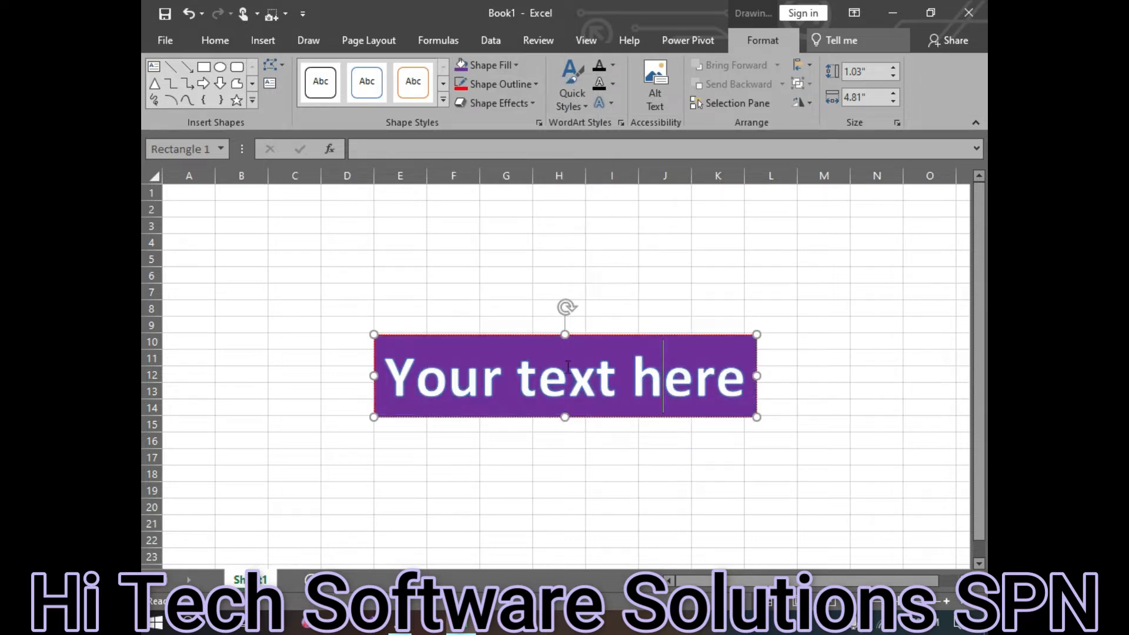
Stretch the WordArt box to about 2.15" high, and shrink it back to about 1.08" high
left_click_drag(565, 417, 565, 506)
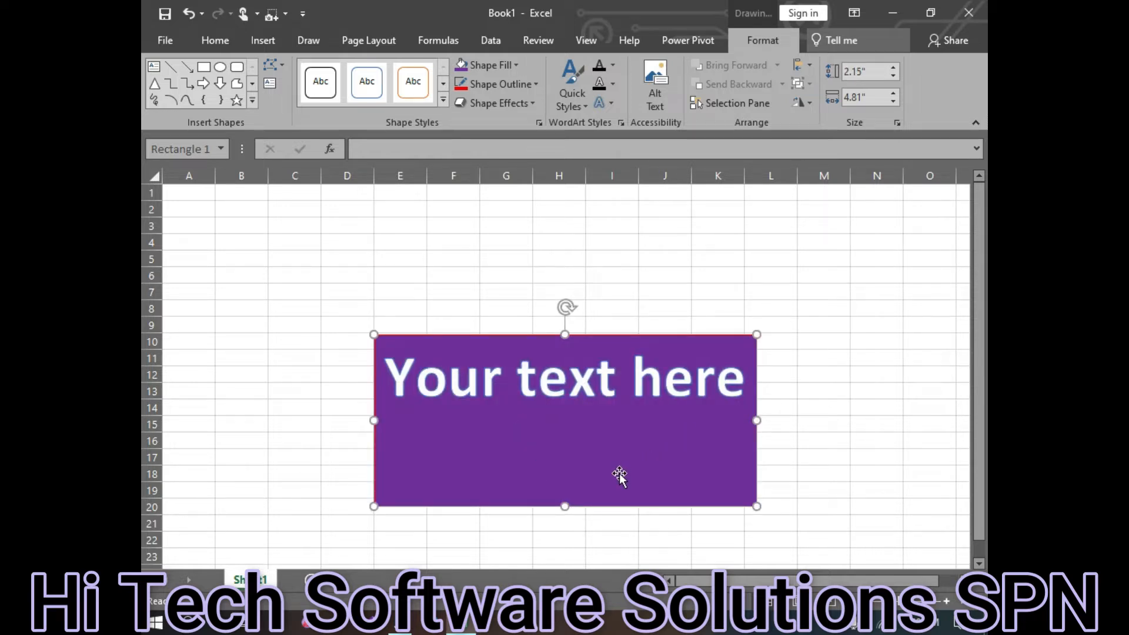
left_click_drag(565, 500, 565, 421)
Apply the orange-outlined WordArt quick style with white fill and shadow to all of the text
left_click(590, 387)
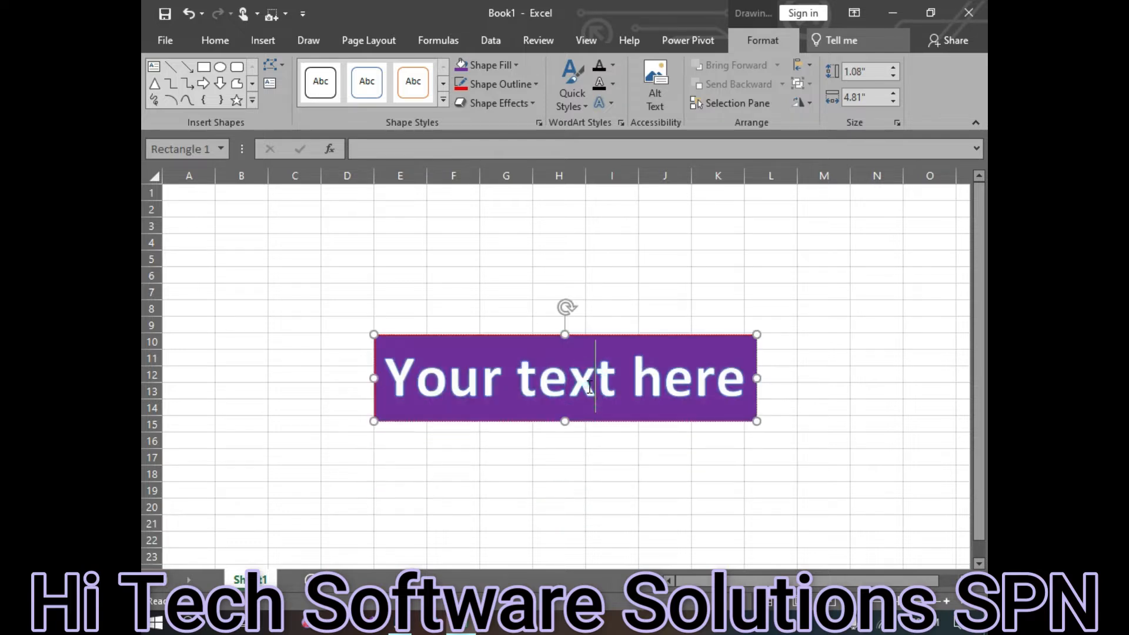
left_click(581, 100)
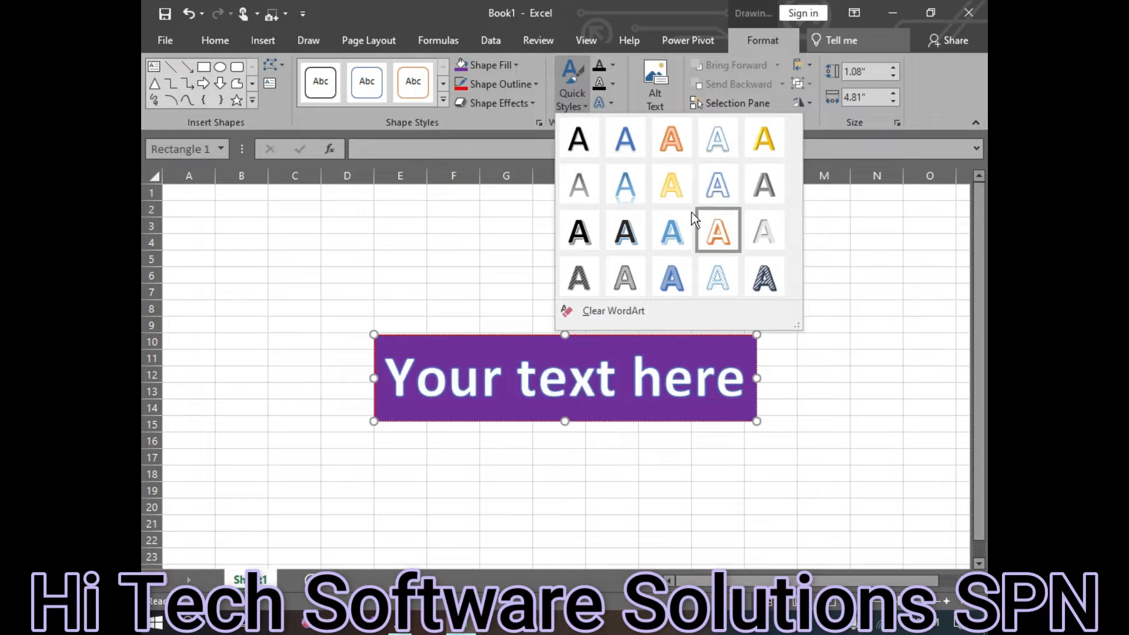
left_click(616, 388)
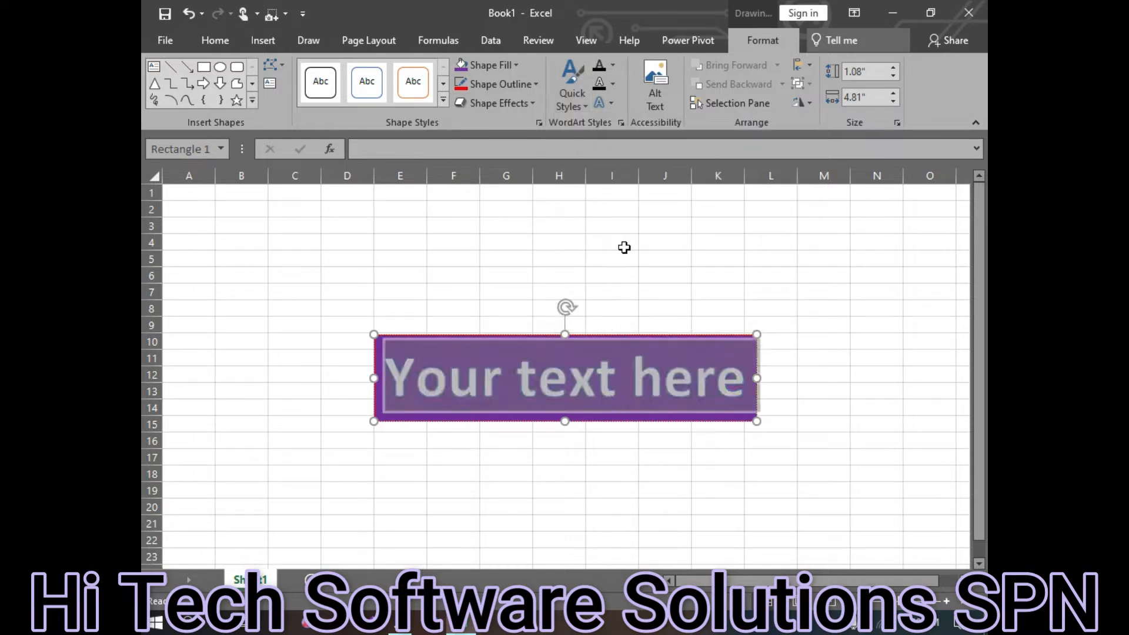
left_click(576, 98)
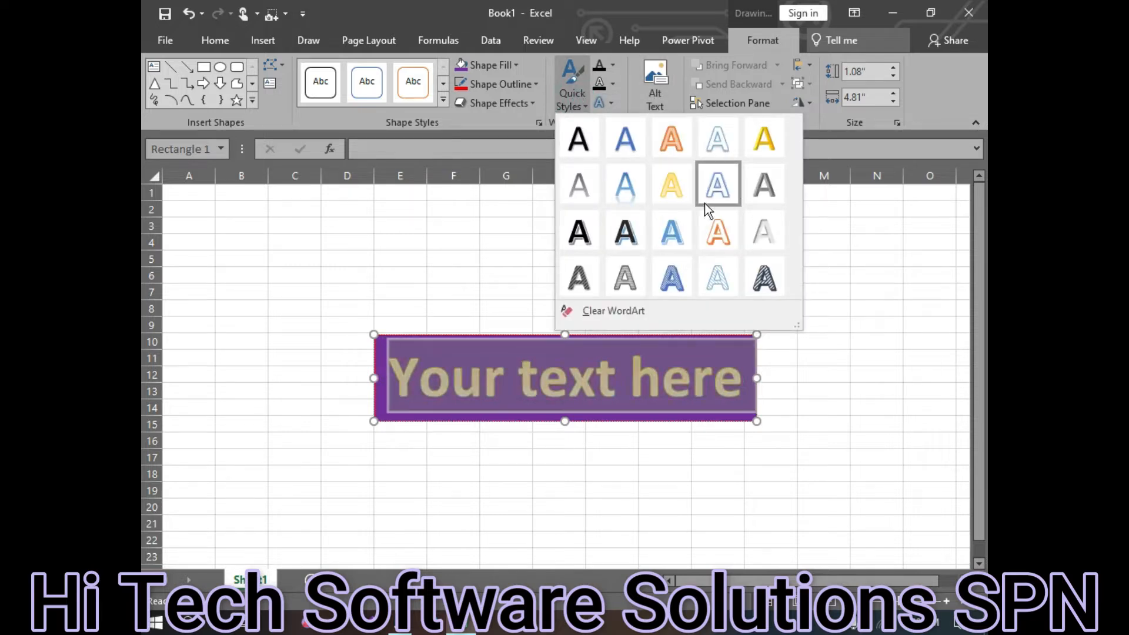
left_click(711, 231)
left_click(635, 451)
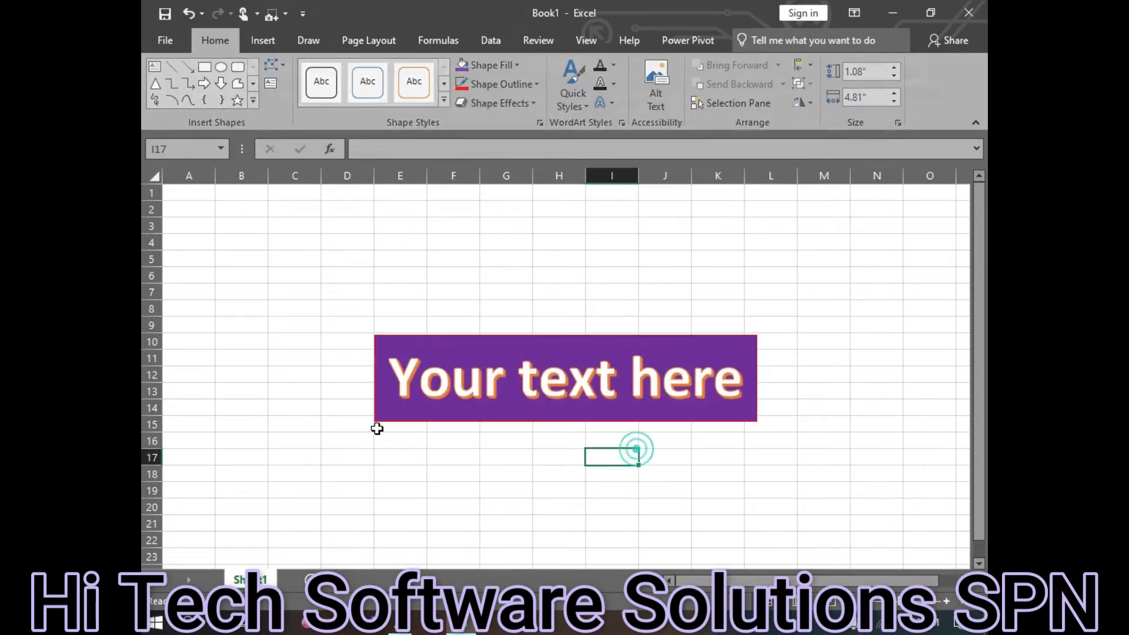
Apply the dark striped-pattern WordArt quick style, last in the gallery, to all of the text
left_click_drag(389, 381, 764, 412)
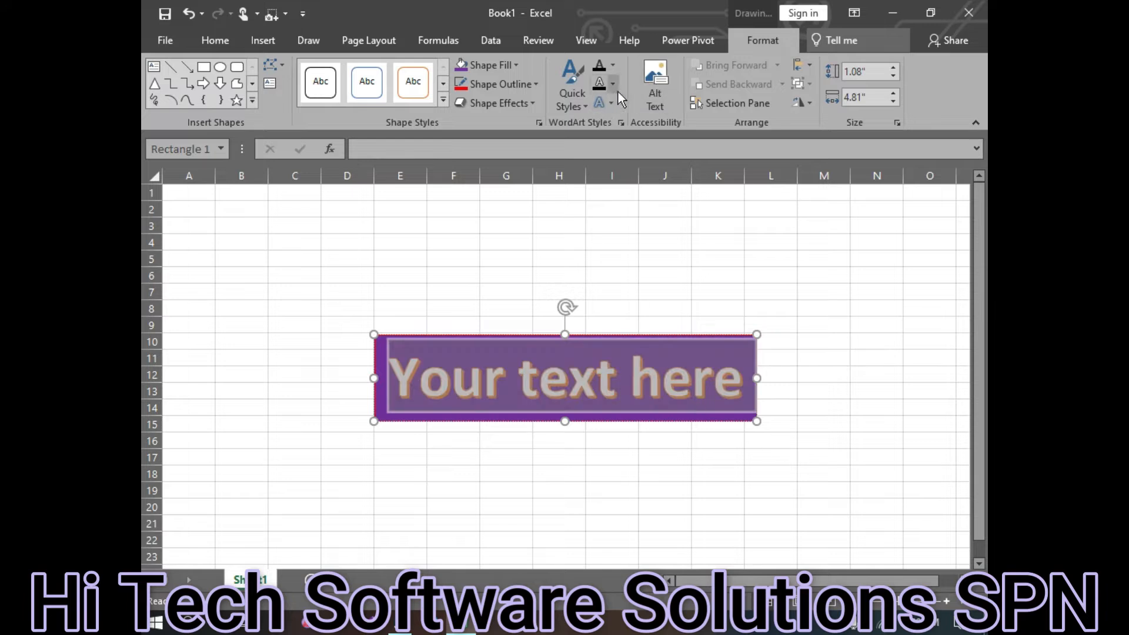
left_click(580, 97)
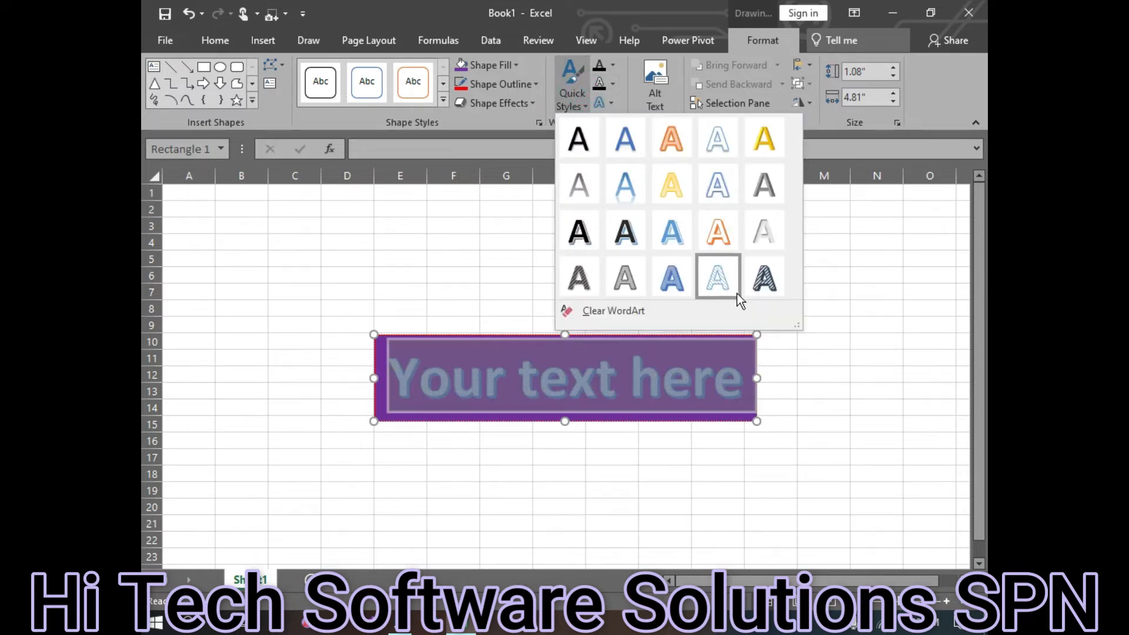
left_click(769, 289)
left_click(592, 477)
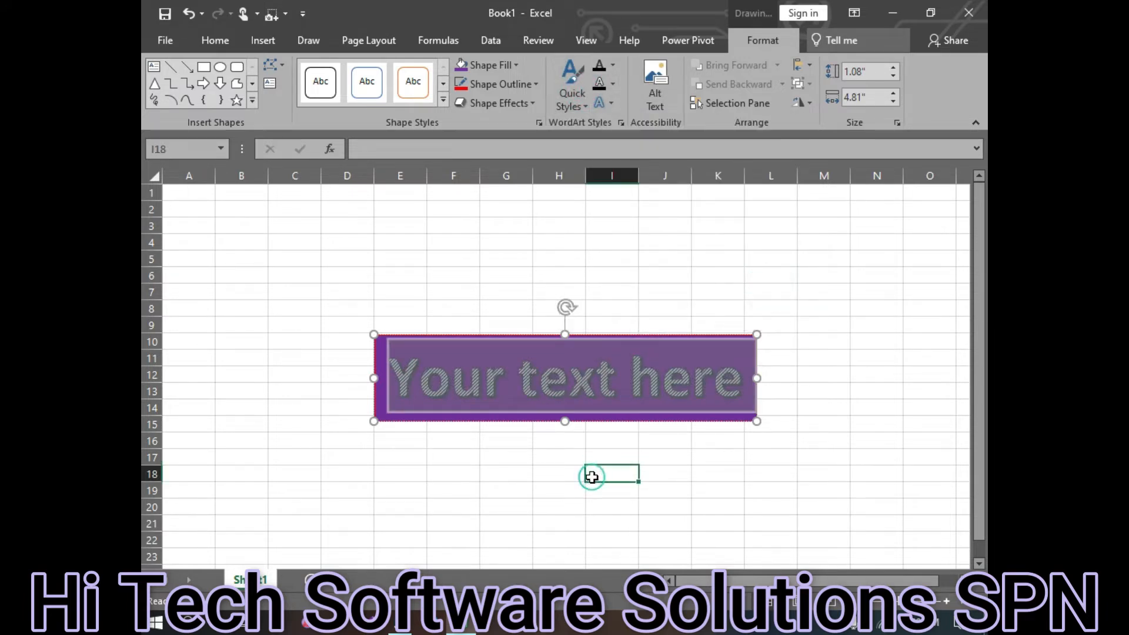
Clear the WordArt formatting from all of the text in the box
left_click(503, 386)
key("ctrl+a")
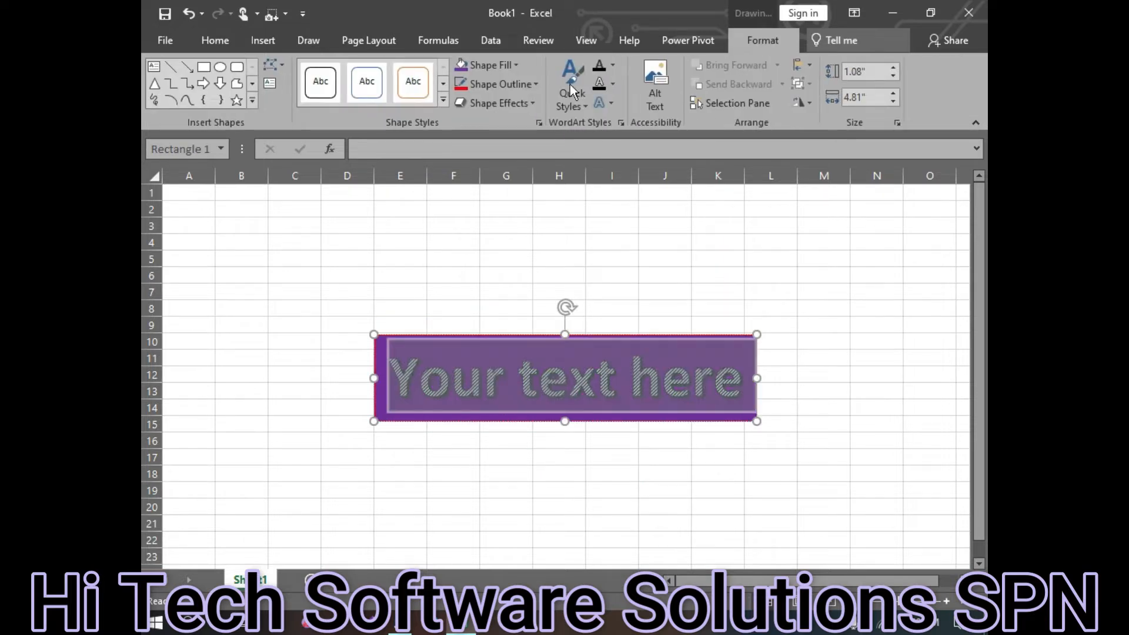
left_click(573, 94)
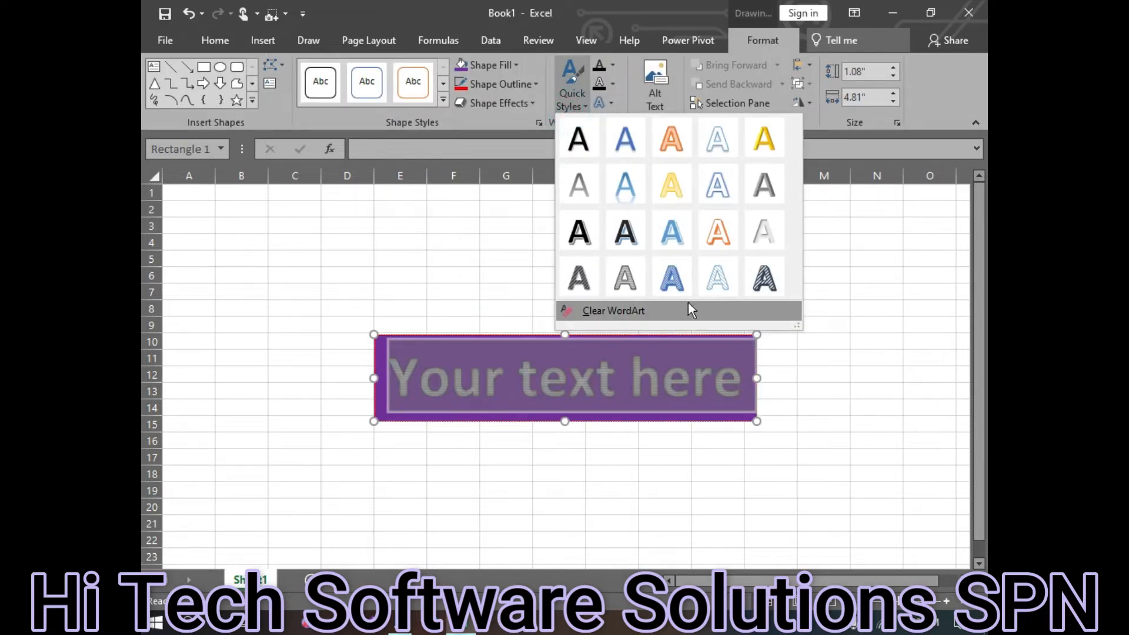
left_click(600, 311)
left_click(504, 457)
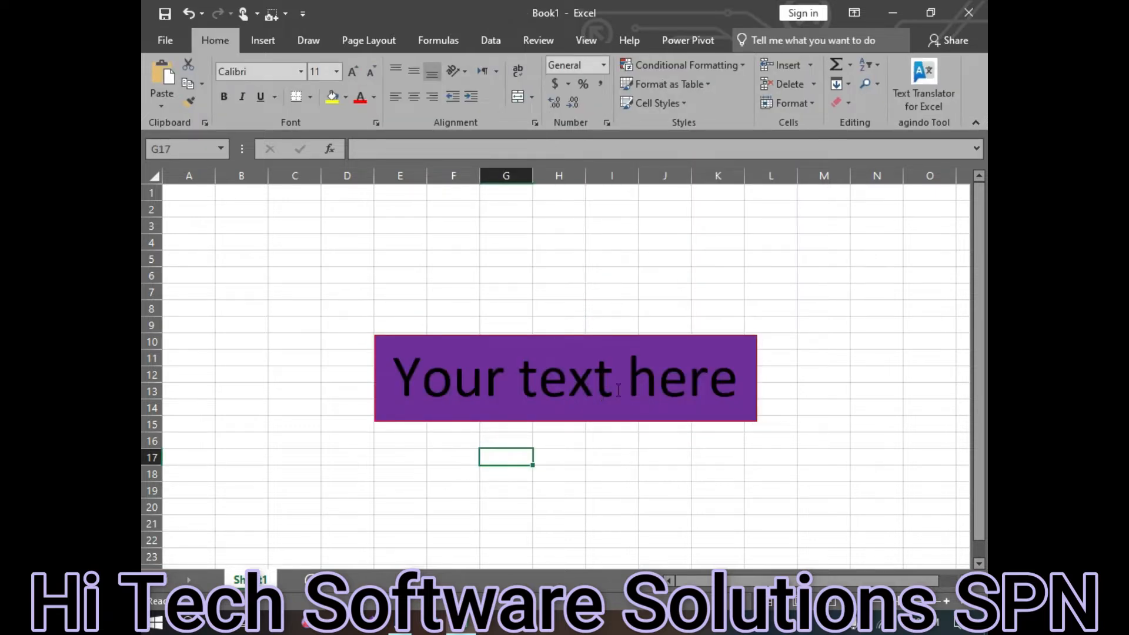
Set the WordArt box's shape fill to a light gray theme color
left_click(570, 400)
triple_click(523, 400)
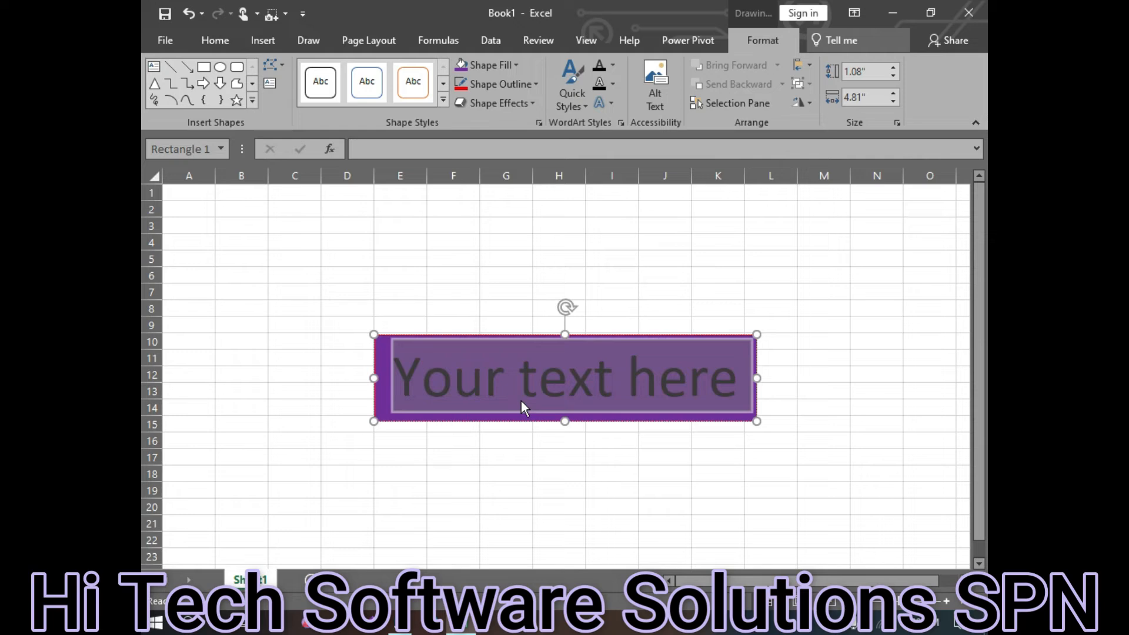
left_click(491, 64)
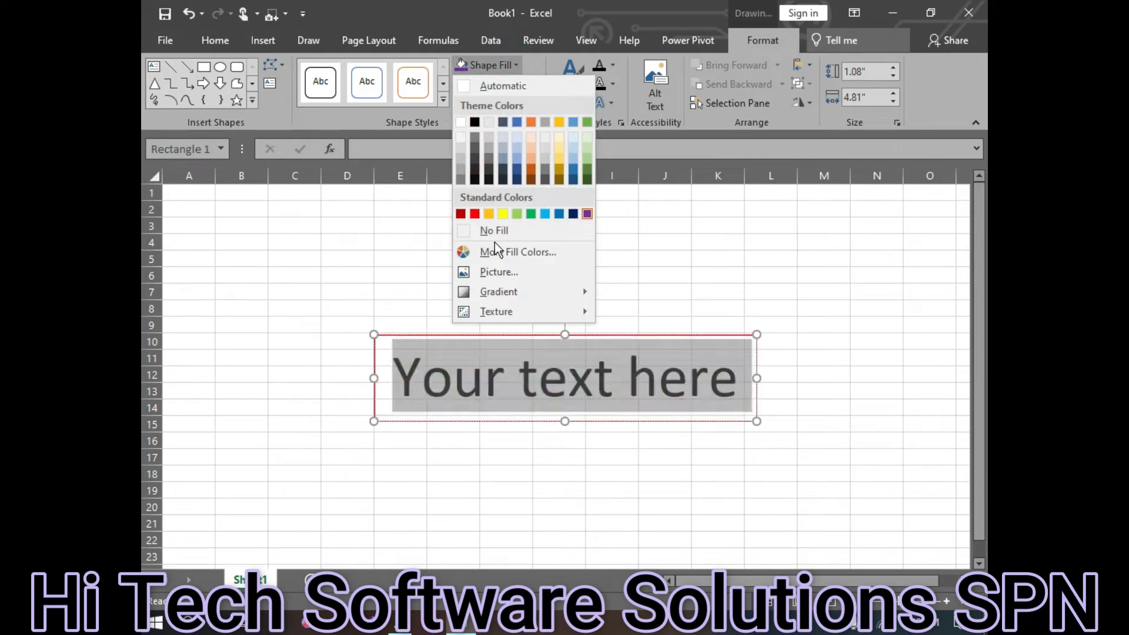
left_click(547, 145)
left_click(625, 469)
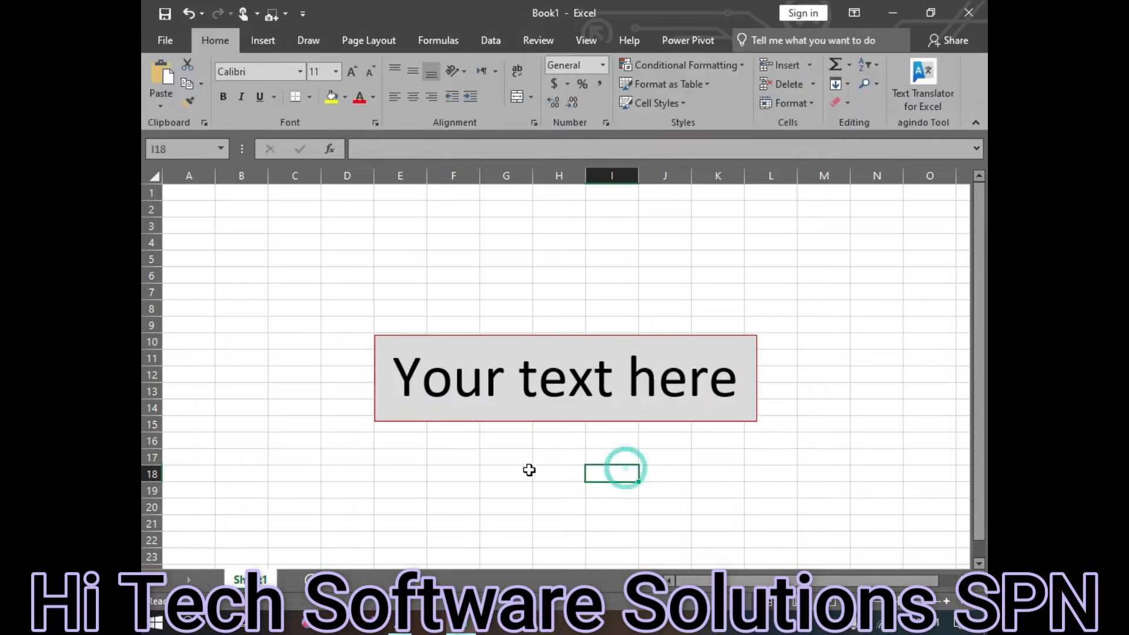
Set the text fill of all the WordArt text to the standard purple color
left_click(595, 407)
key("ctrl+a")
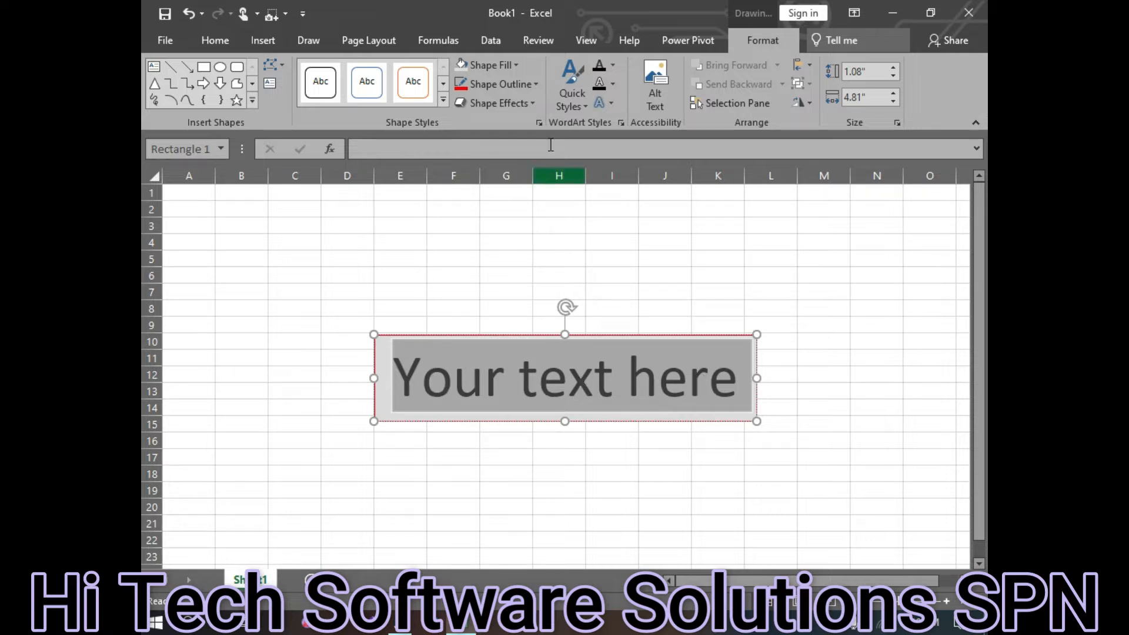
left_click(614, 66)
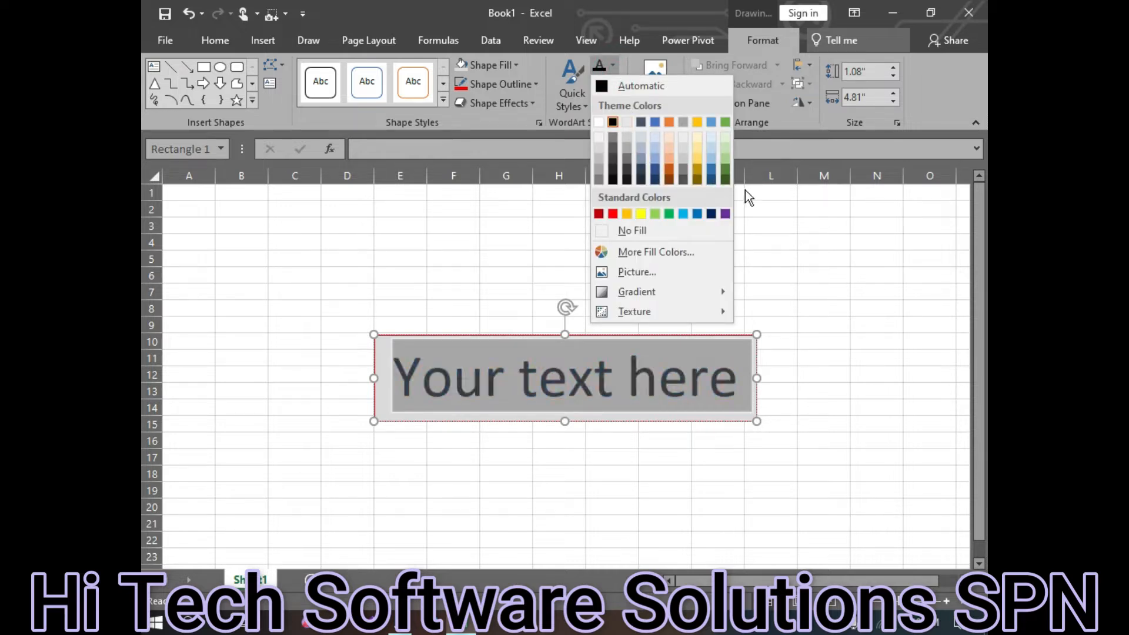
left_click(725, 214)
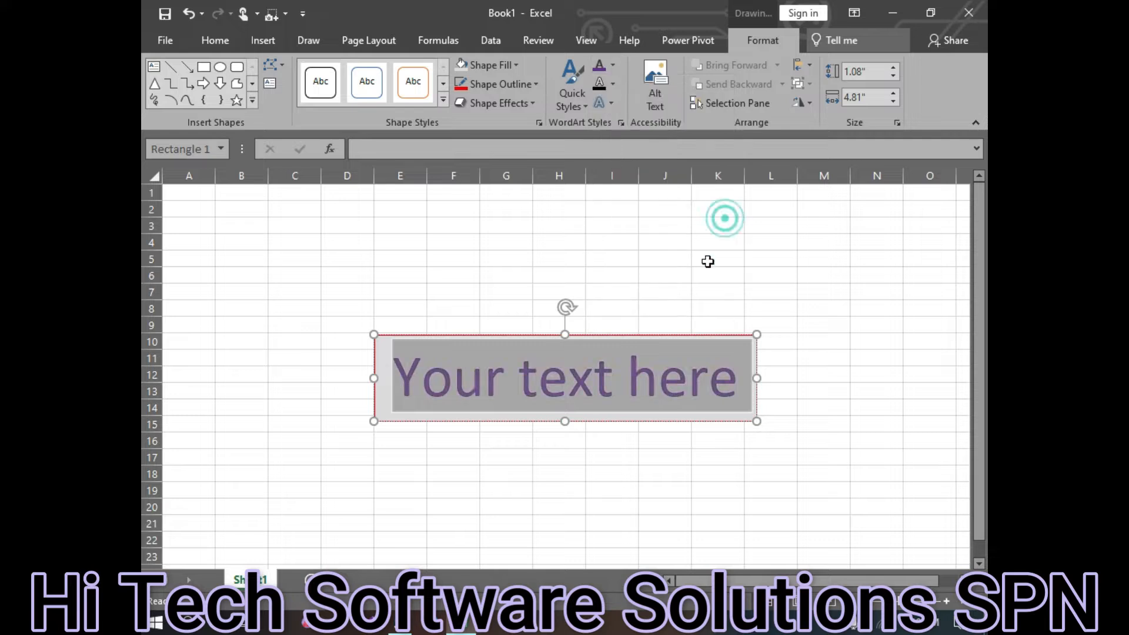
left_click(563, 507)
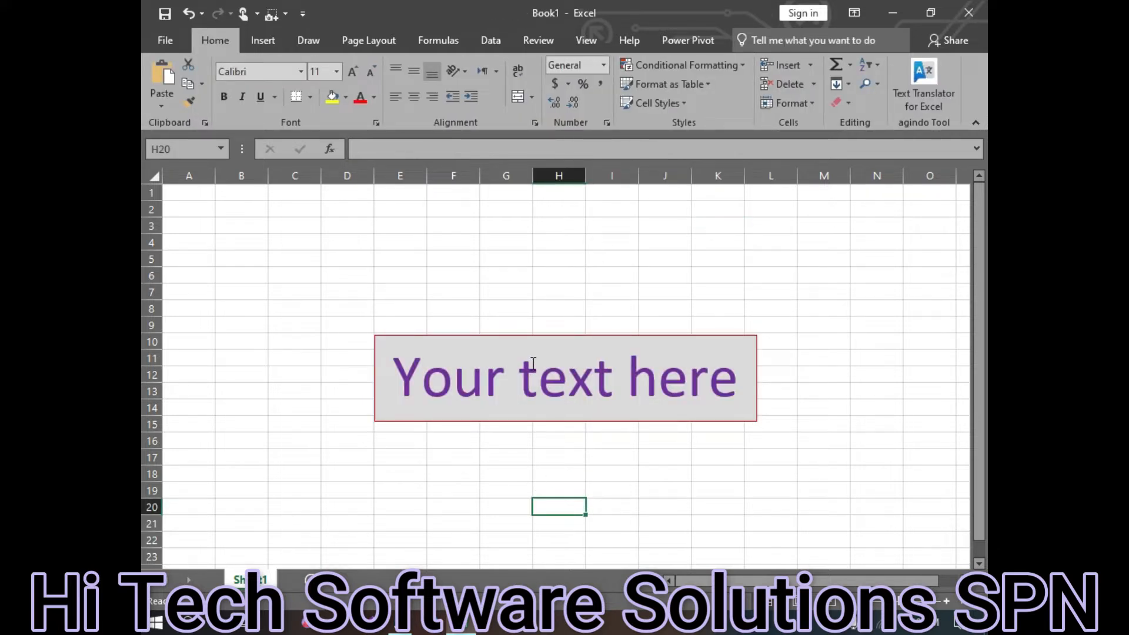
Set the text fill of all the WordArt text to the standard green color
left_click(519, 394)
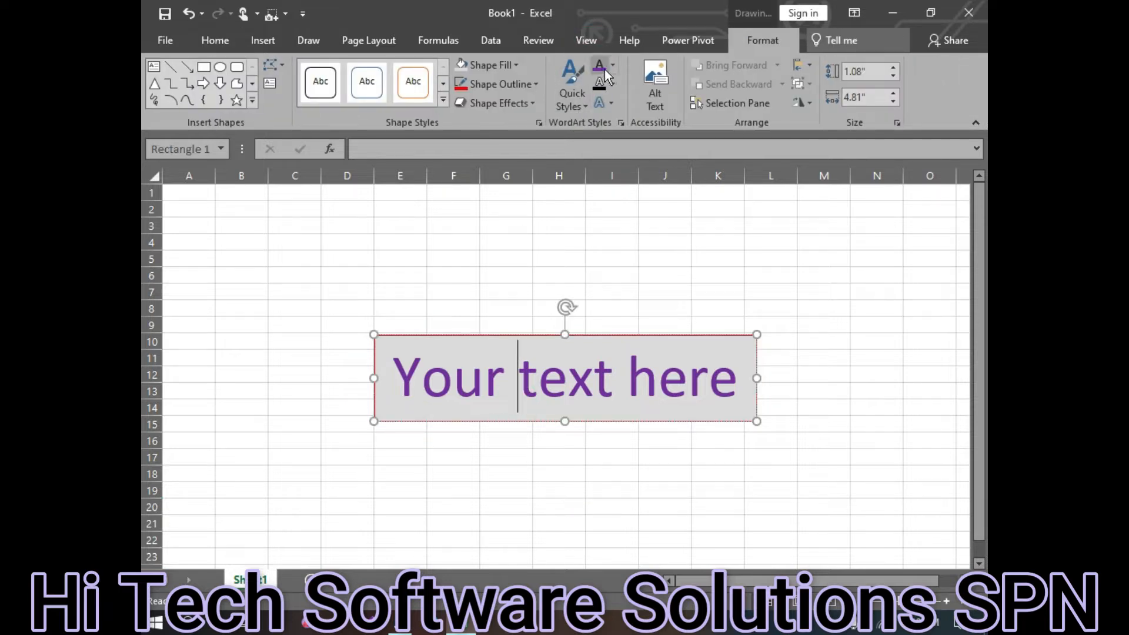
left_click(618, 66)
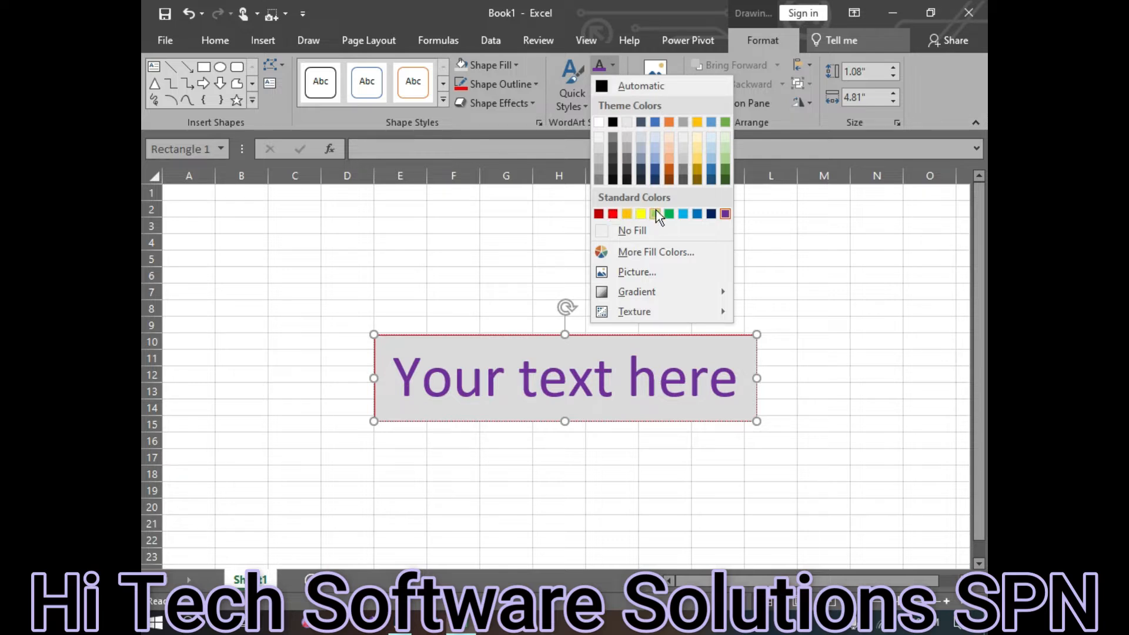
left_click(532, 412)
left_click(542, 395)
key("ctrl+a")
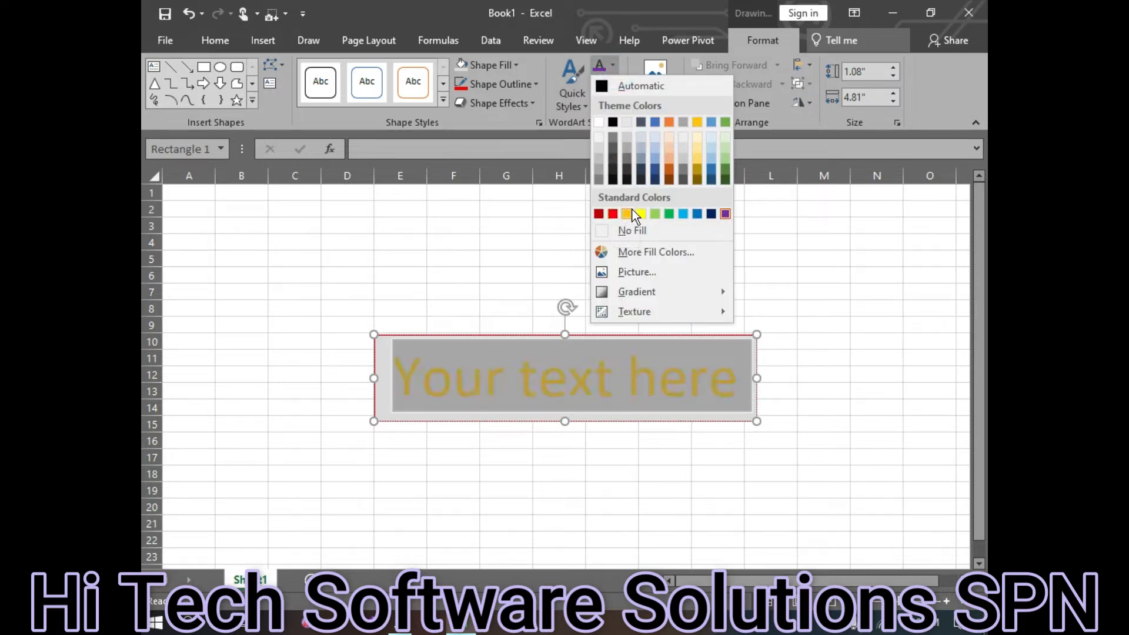
left_click(671, 215)
left_click(552, 522)
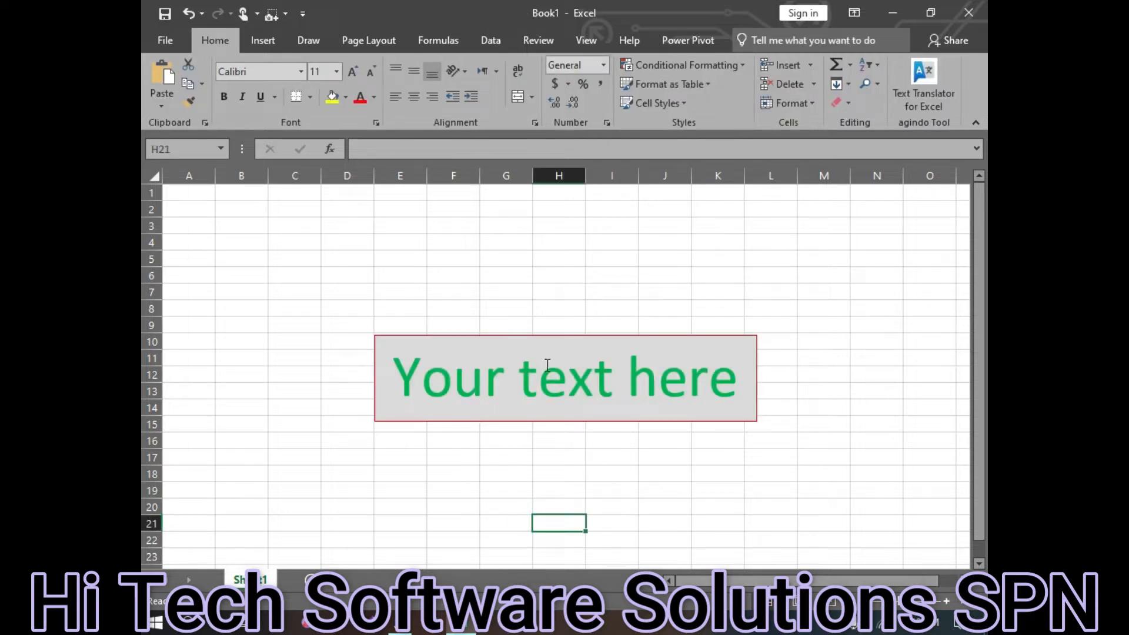
Replace the WordArt text with "Solutions" and narrow its box to about 3.6 inches wide
left_click(528, 388)
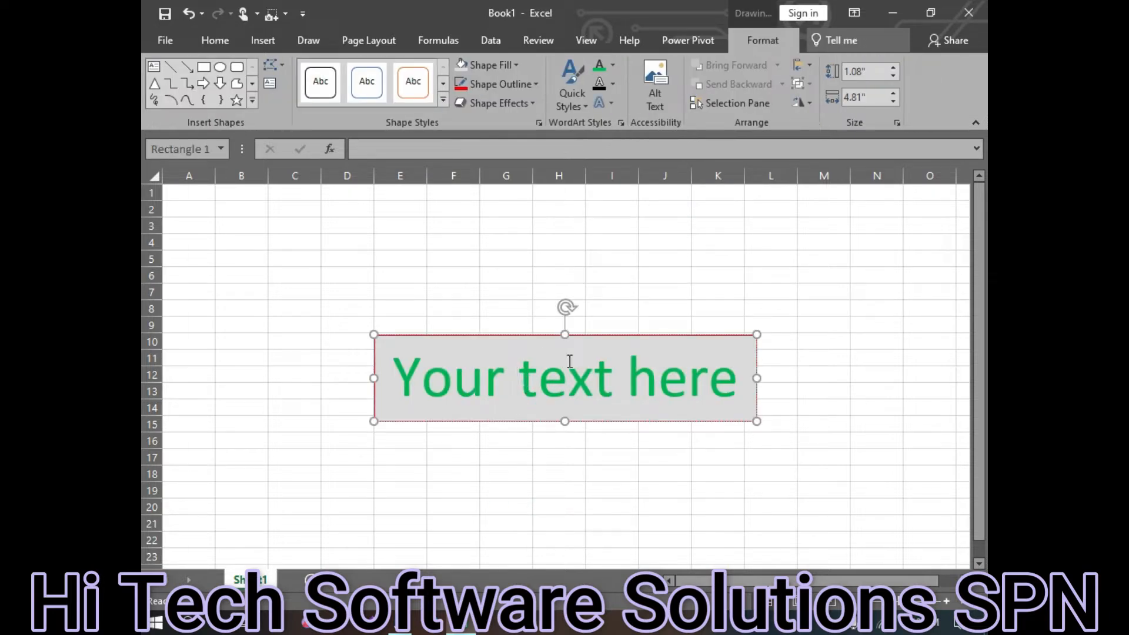
left_click_drag(613, 373, 392, 379)
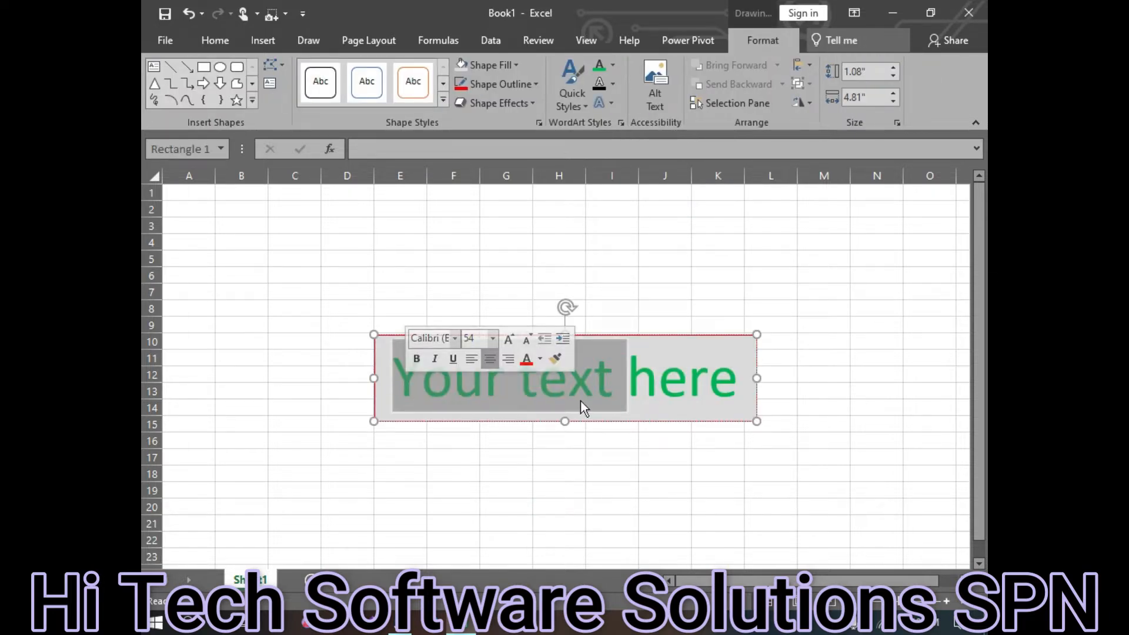
key("ctrl+a")
key("Delete")
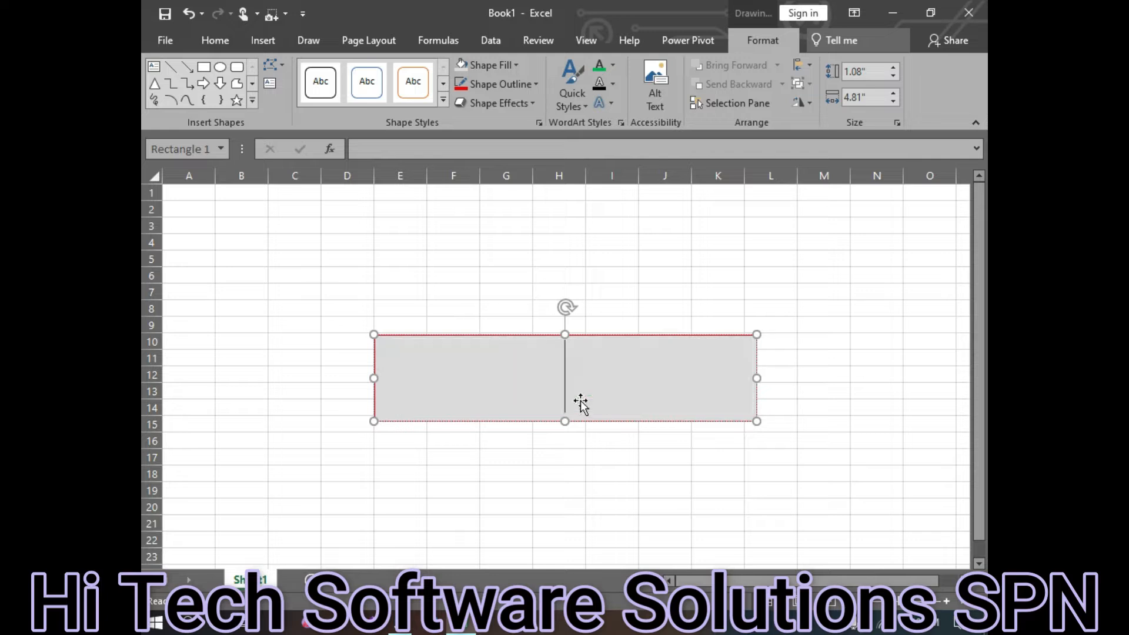
type("Sol")
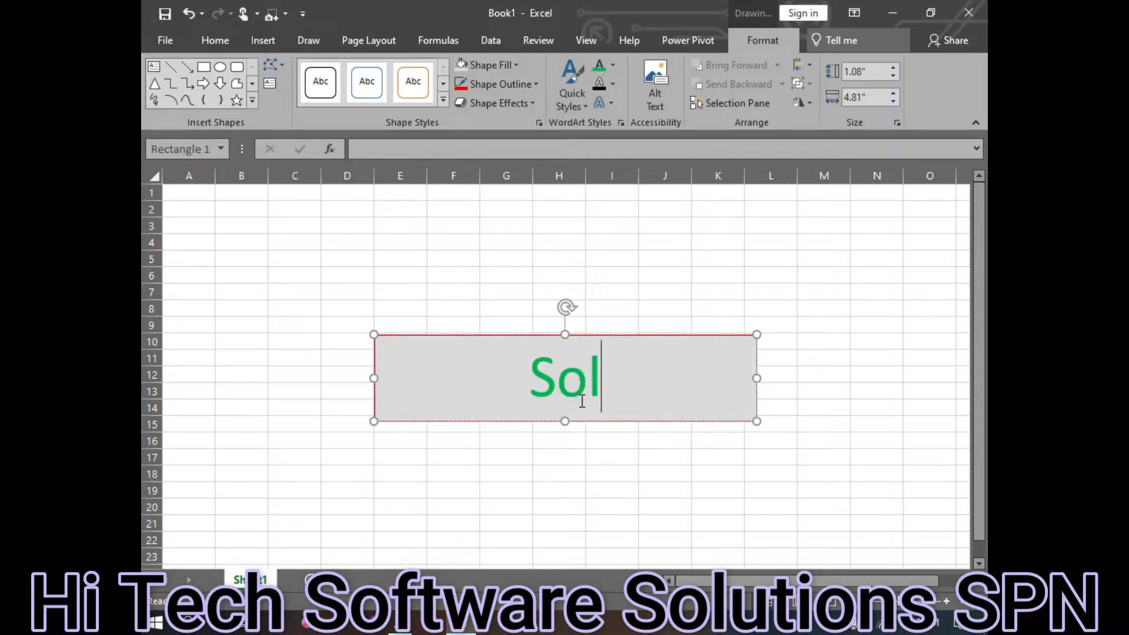
type("utions")
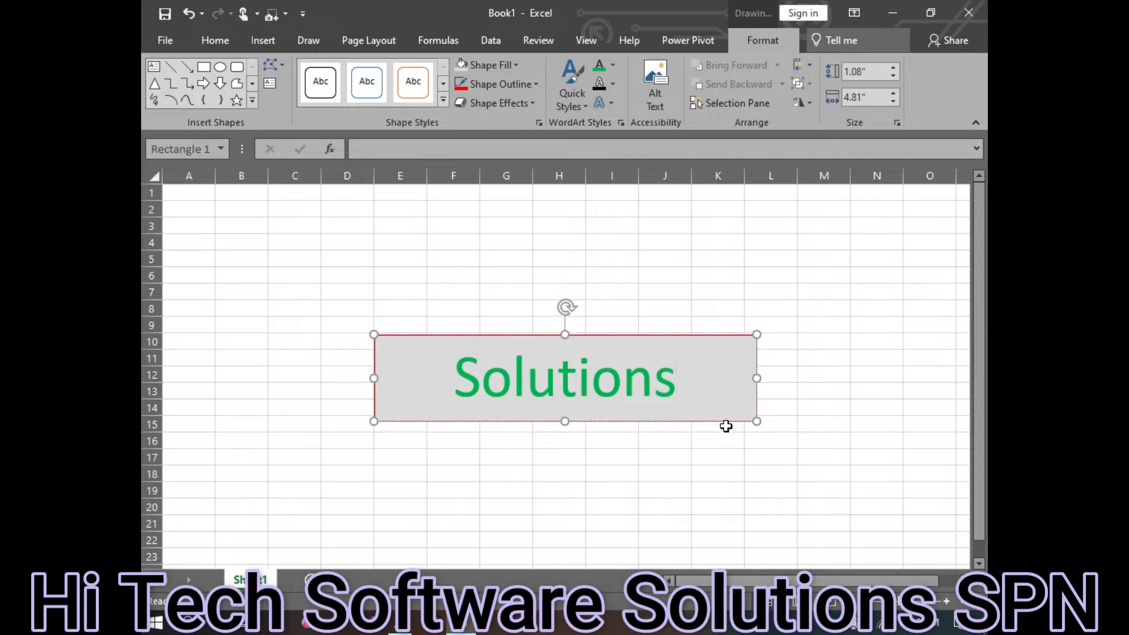
left_click_drag(755, 378, 660, 401)
left_click_drag(410, 370, 430, 370)
Set the text fill of the whole word to a custom pinkish-purple color with RGB 189, 83, 166
key("ctrl+a")
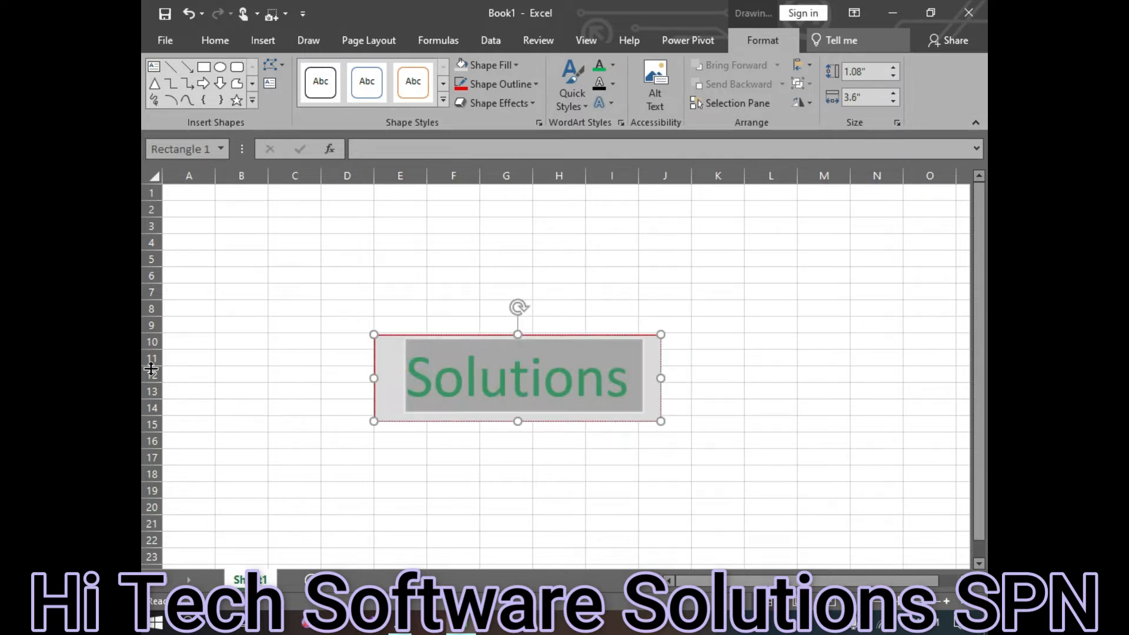
left_click(614, 66)
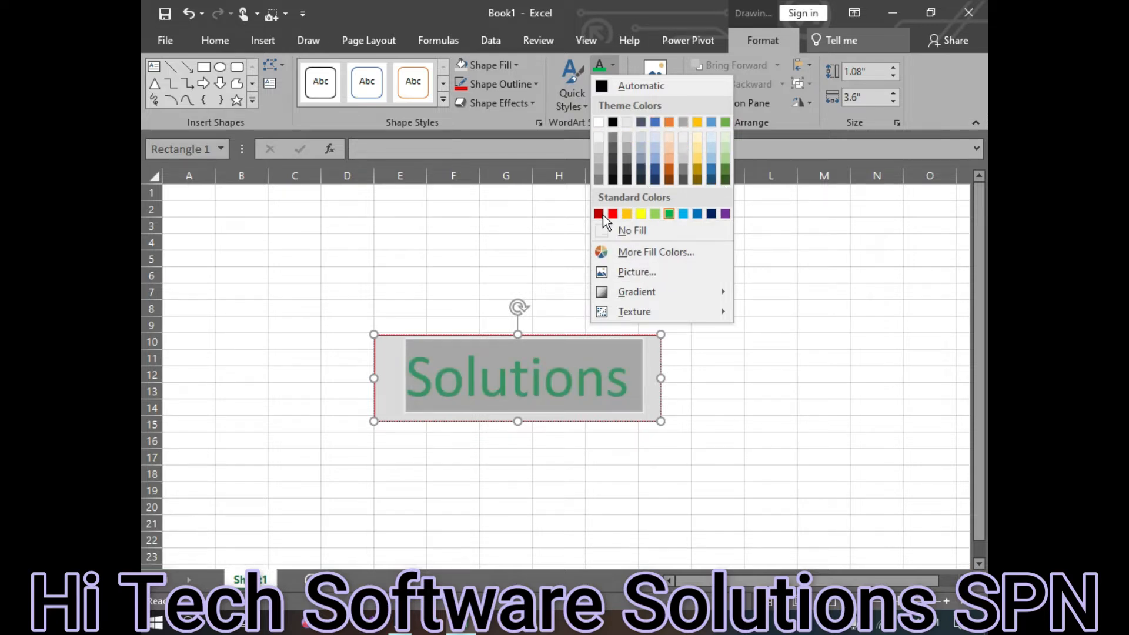
left_click(633, 252)
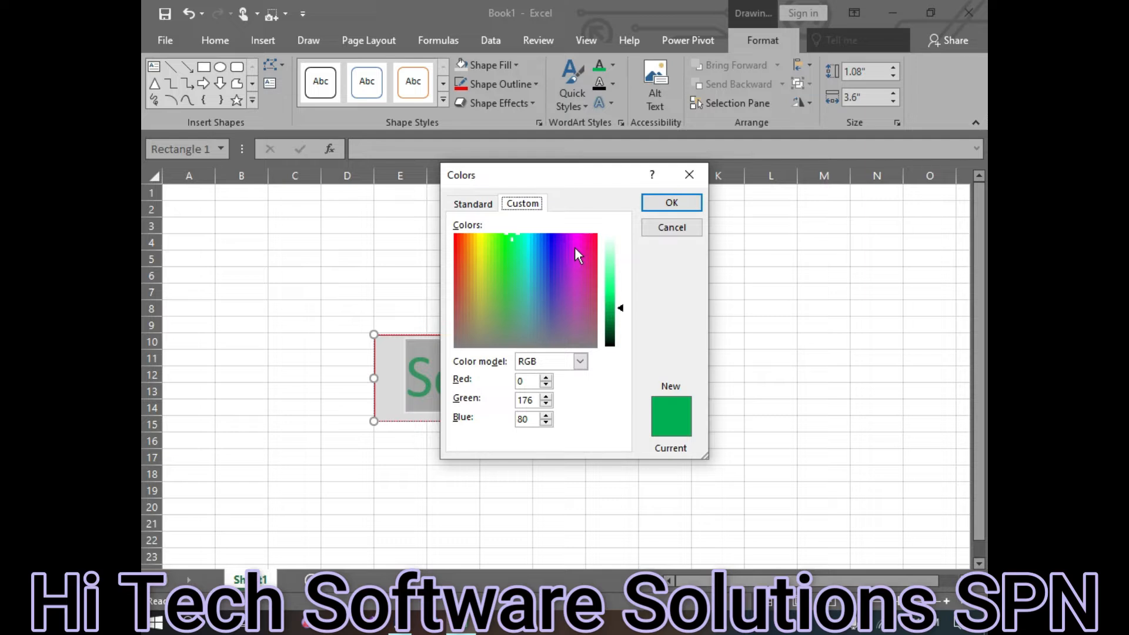
left_click(576, 302)
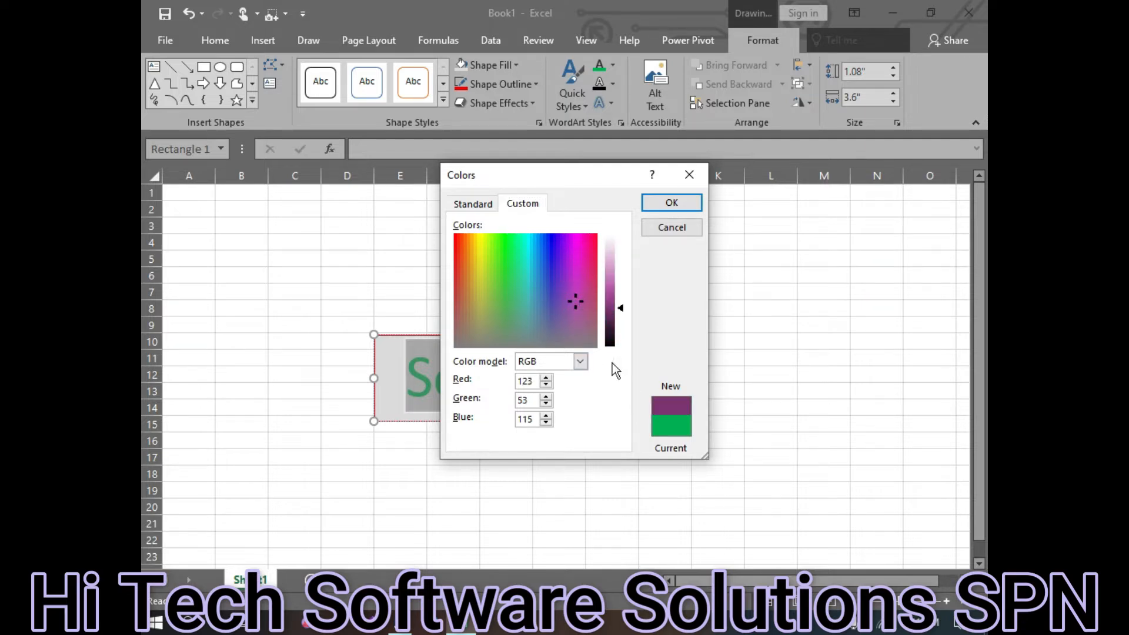
left_click(573, 270)
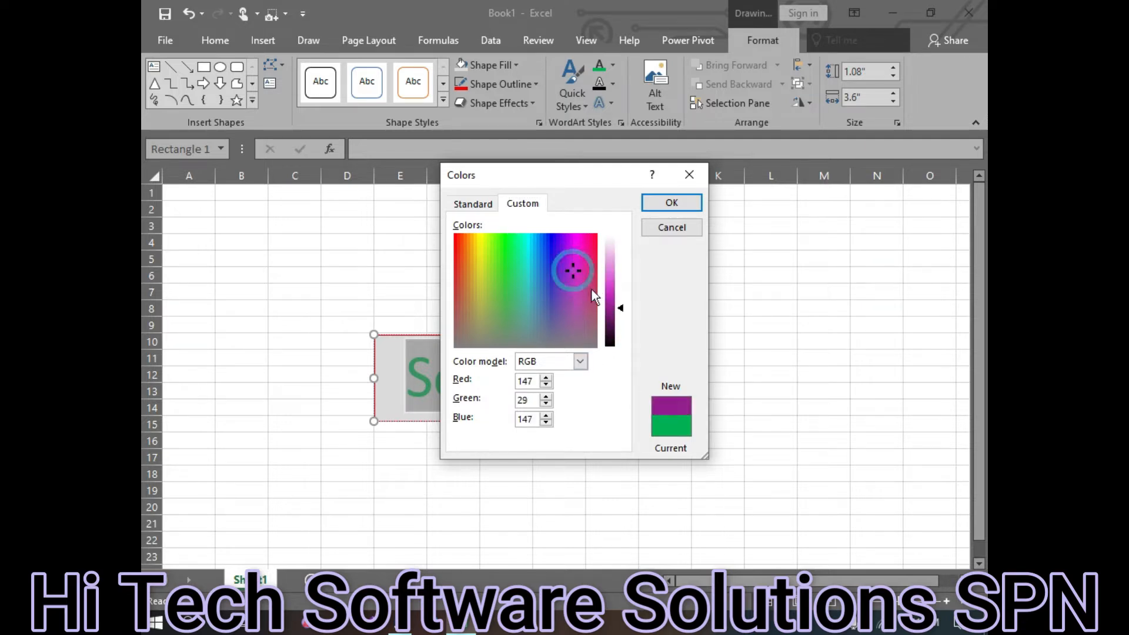
left_click(578, 296)
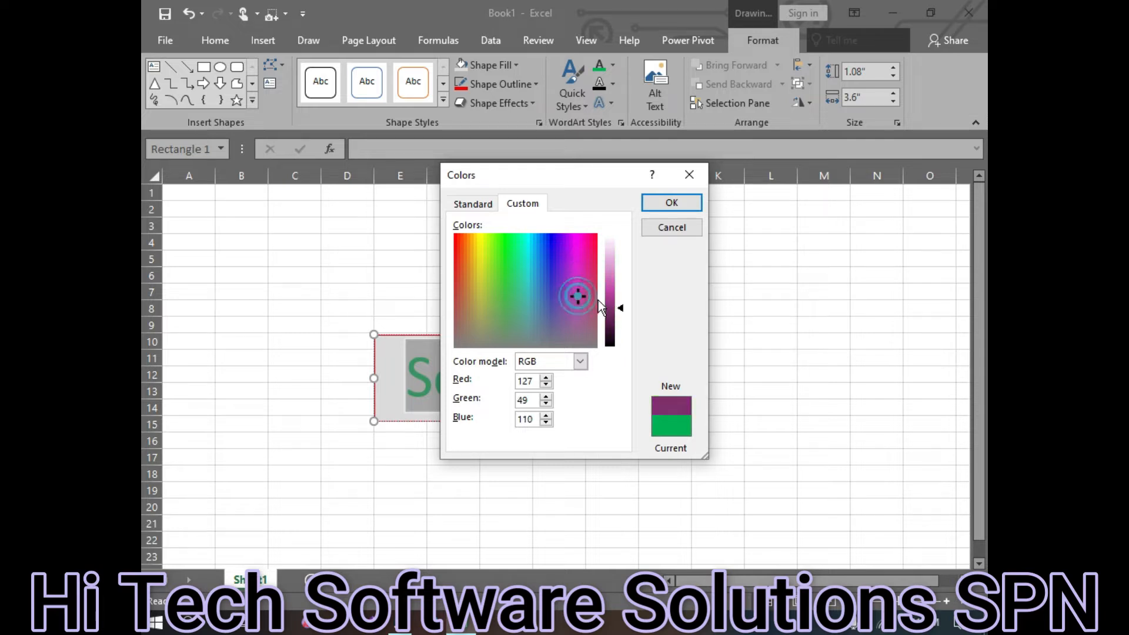
left_click(623, 307)
left_click_drag(622, 306, 616, 288)
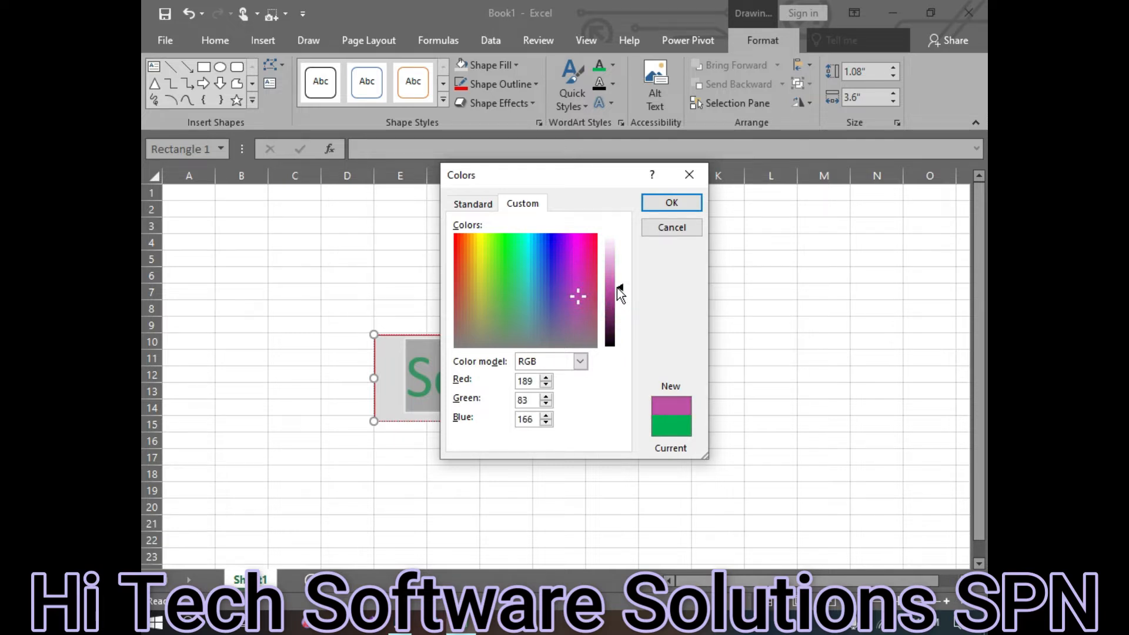
left_click(657, 201)
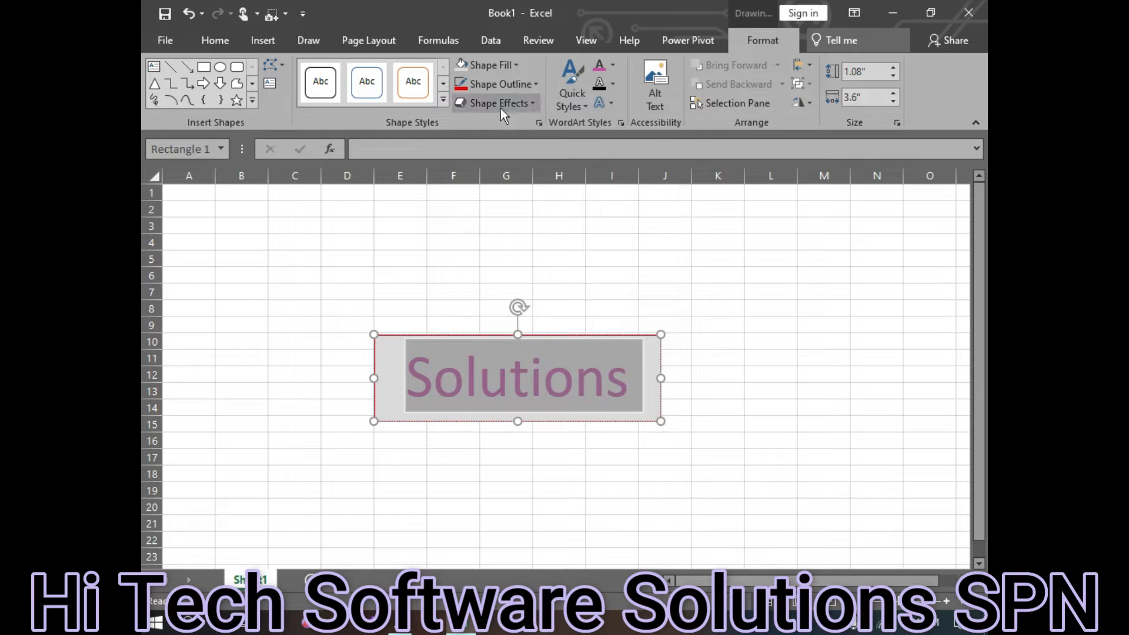
Change the text fill of the whole word to a custom olive green with RGB 166, 178, 94
left_click(610, 67)
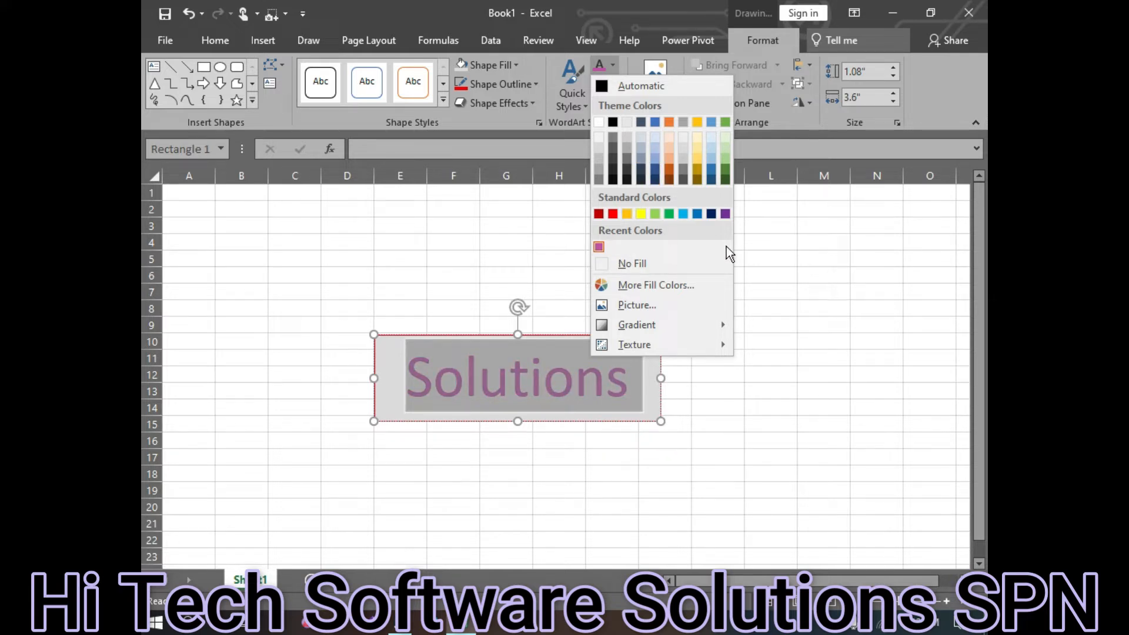
left_click(655, 285)
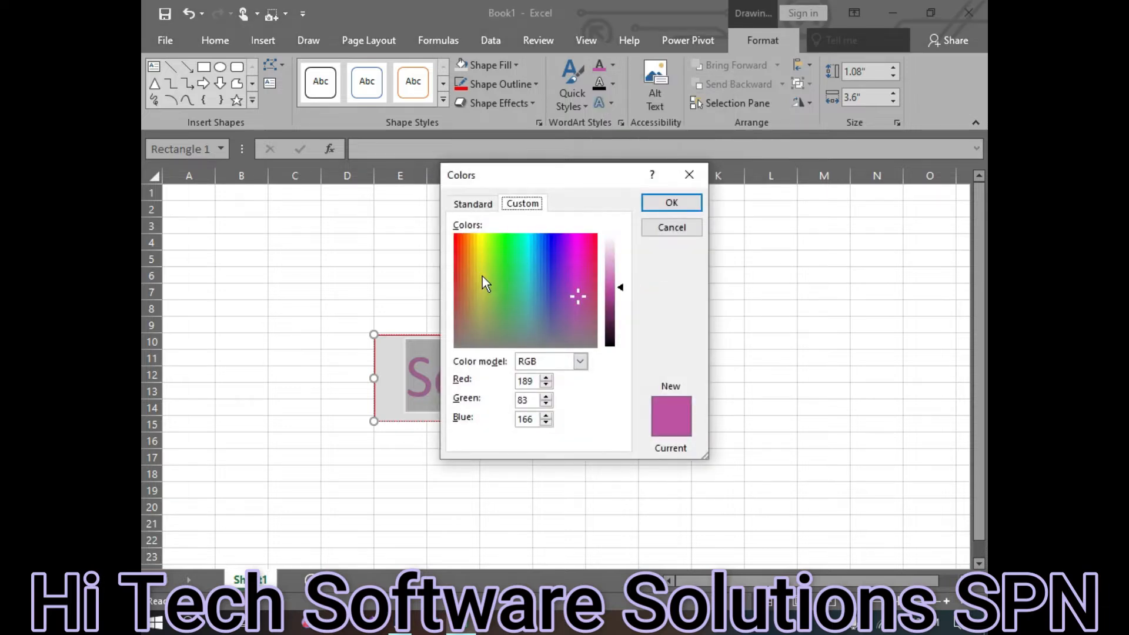
left_click(481, 306)
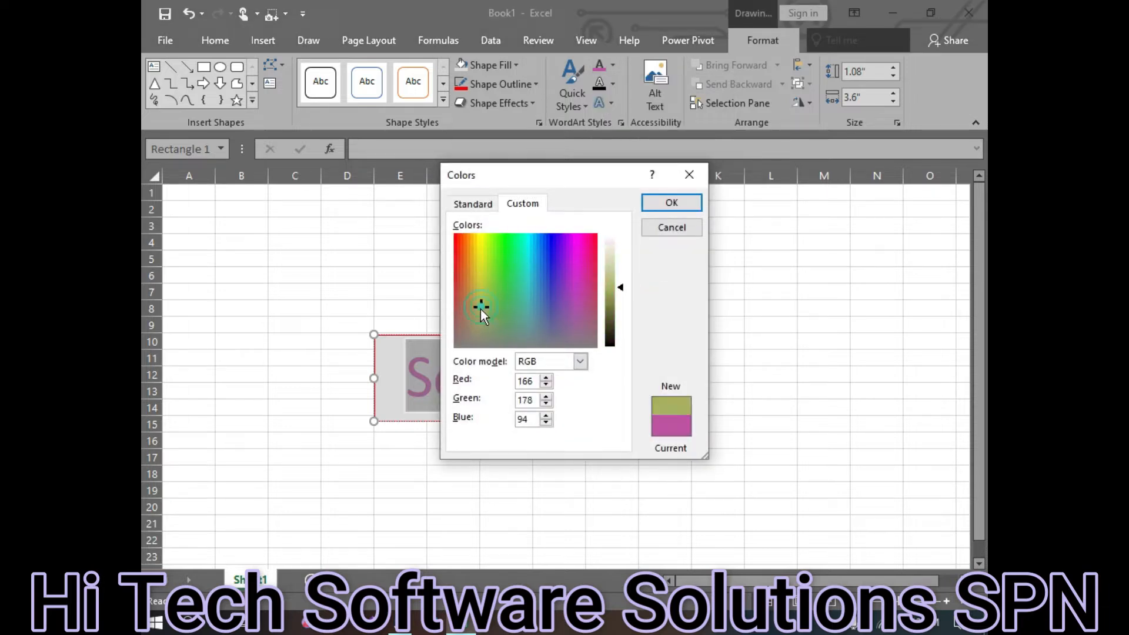
left_click(679, 203)
left_click(774, 307)
left_click(516, 394)
left_click(614, 65)
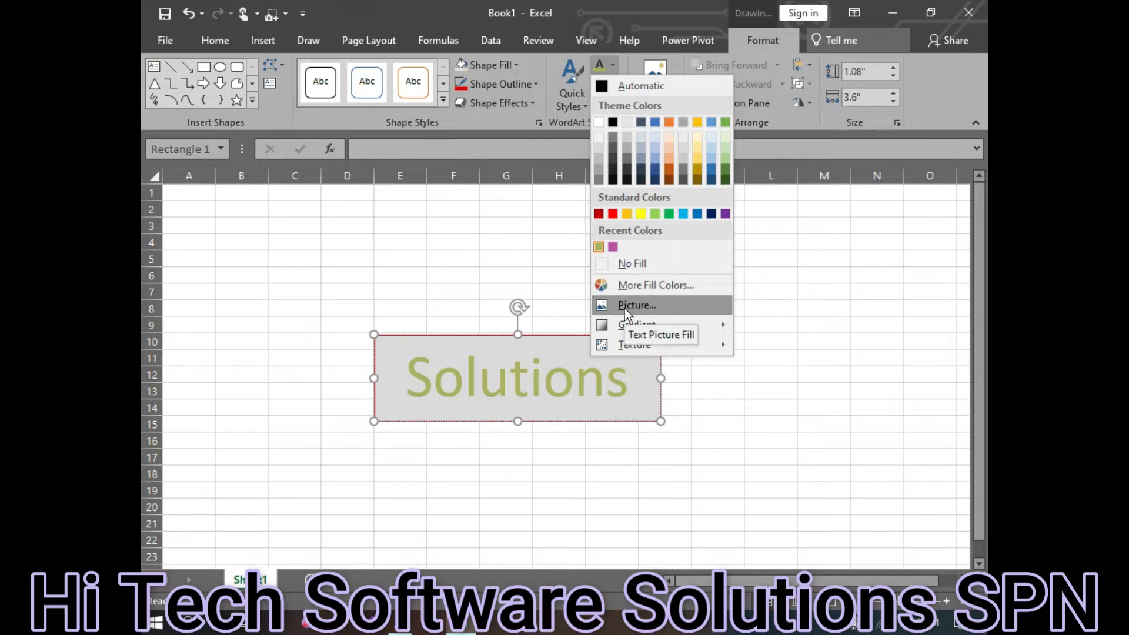
left_click(610, 393)
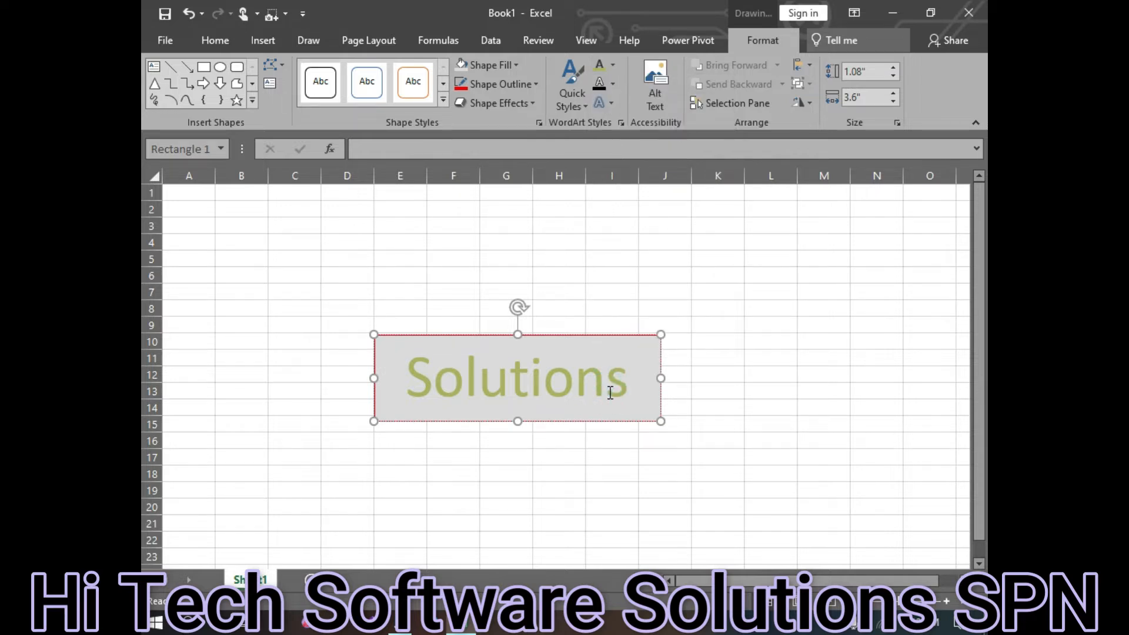
Increase the font size of all the WordArt text to 115 and enlarge its box to about 2.47 by 6.28 inches
left_click(611, 393)
key("ctrl+a")
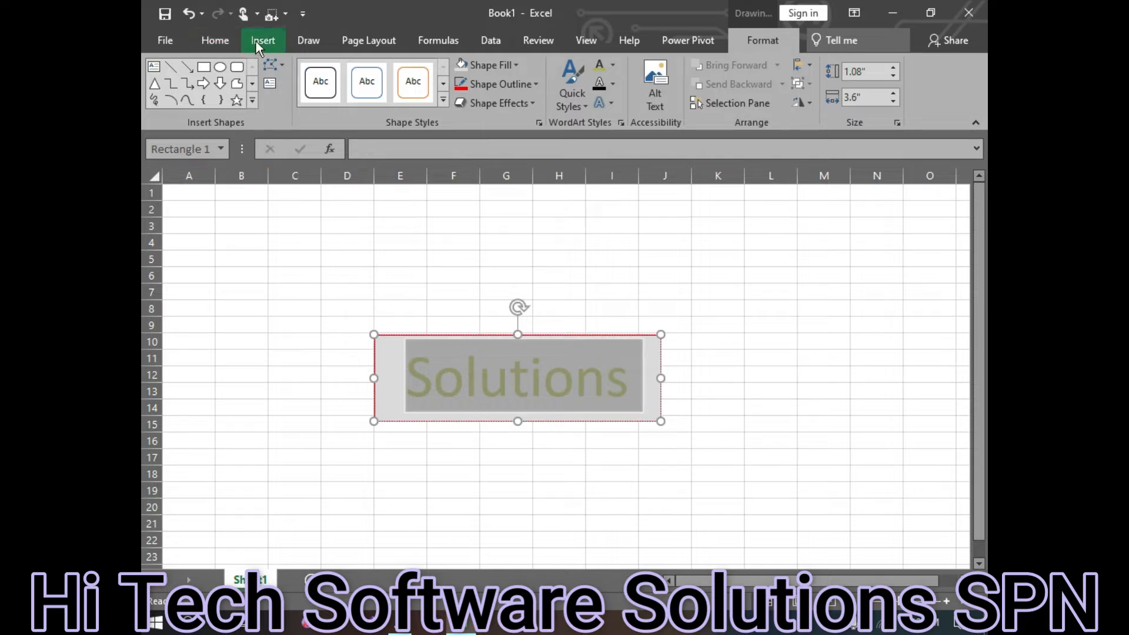
left_click(221, 41)
left_click(352, 72)
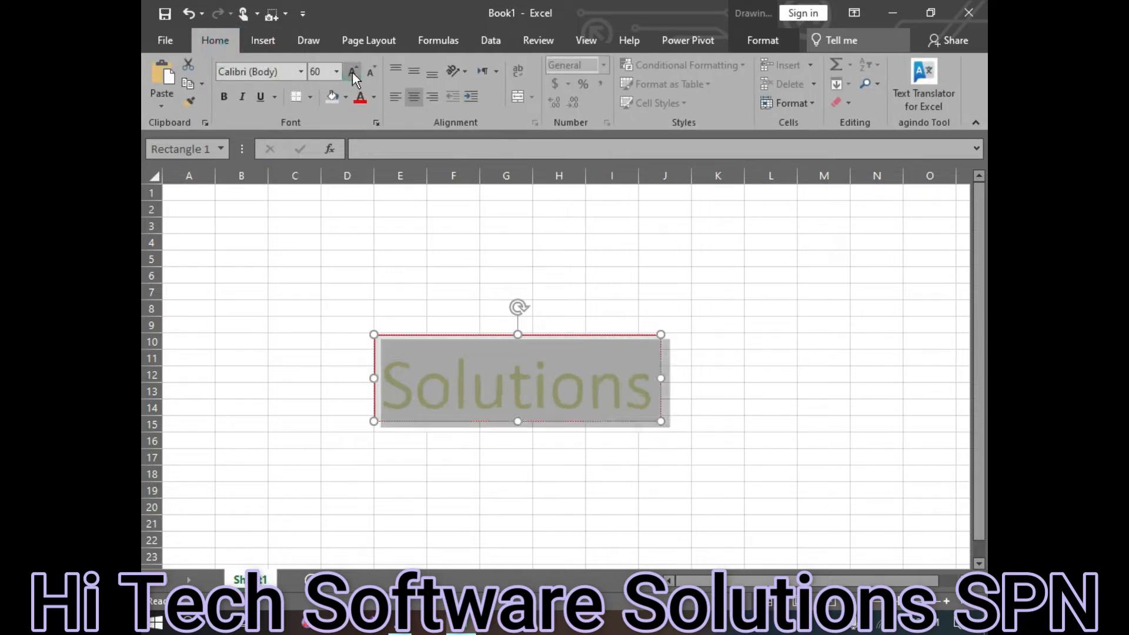
left_click(352, 72)
left_click(352, 72)
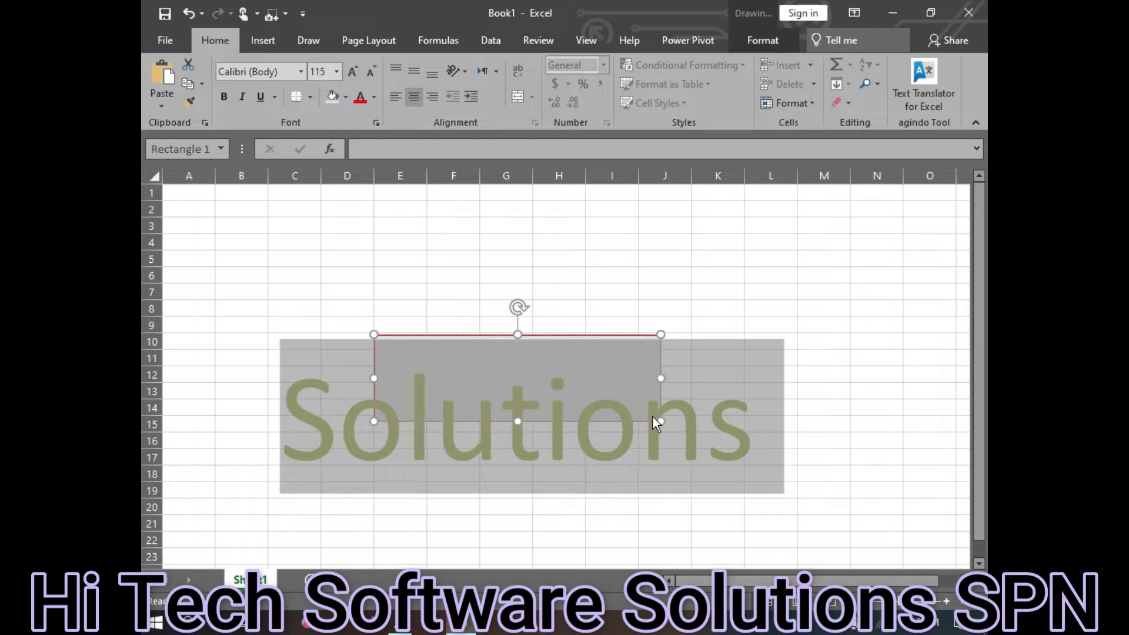
left_click_drag(661, 421, 874, 531)
left_click_drag(648, 461, 592, 448)
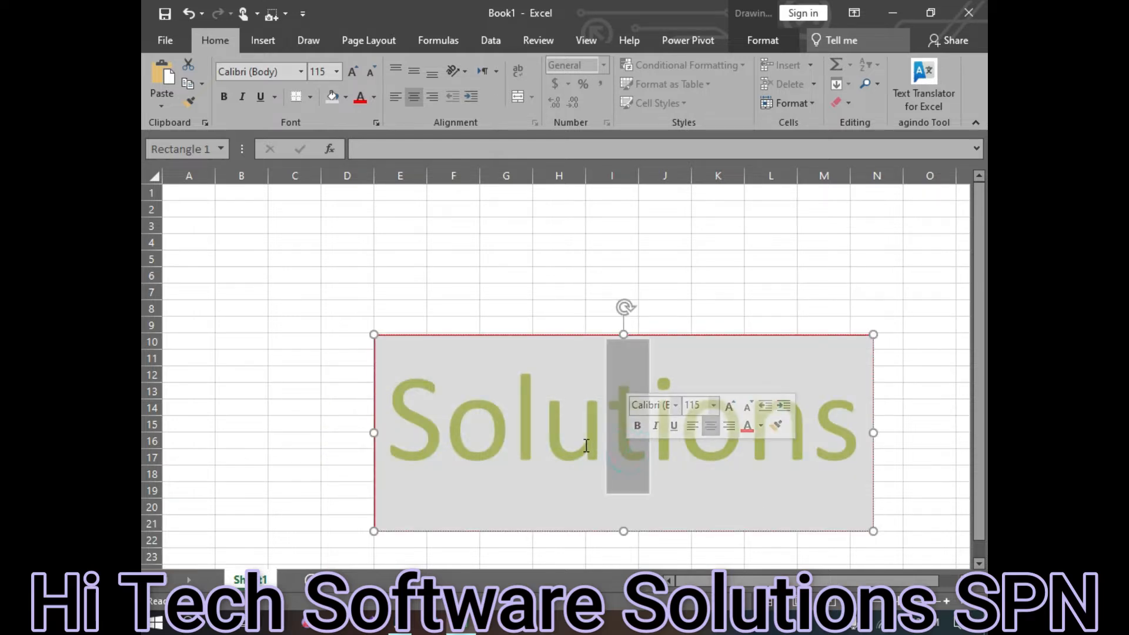
Fill all of the WordArt text with the picture file IMG_20220701_164552 from the Pictures folder
left_click(588, 451)
key("ctrl+a")
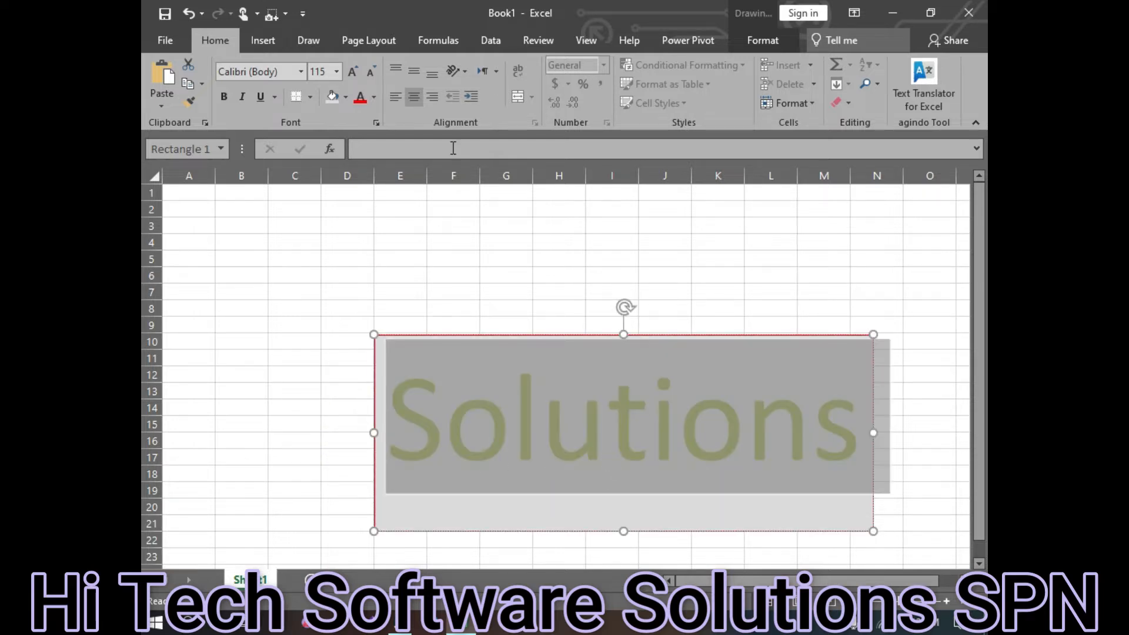
left_click(767, 42)
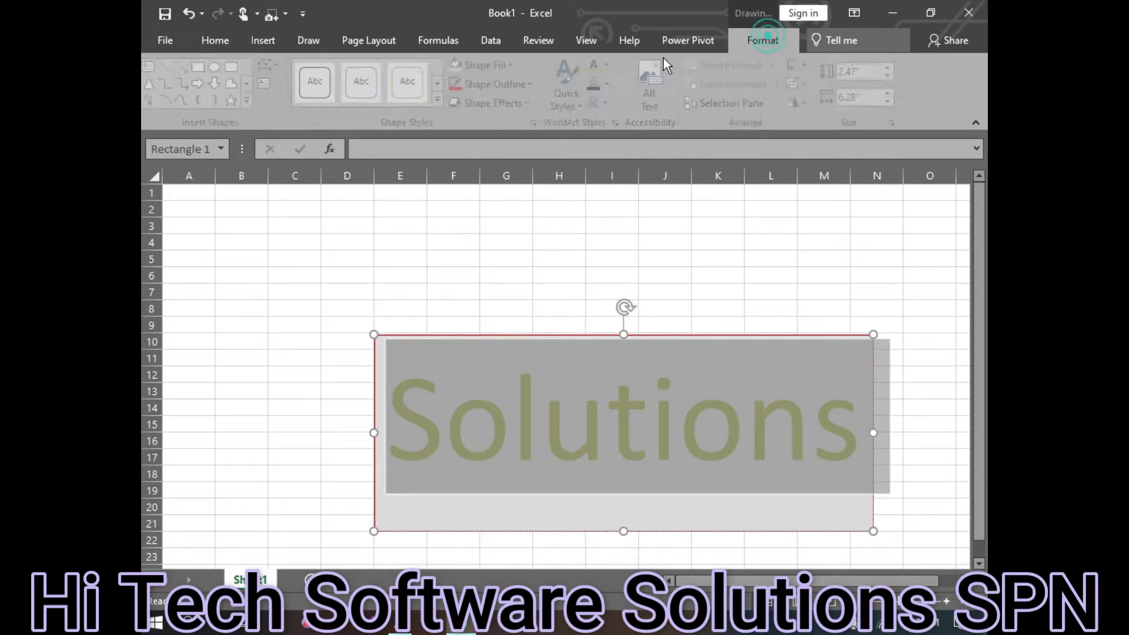
left_click(614, 65)
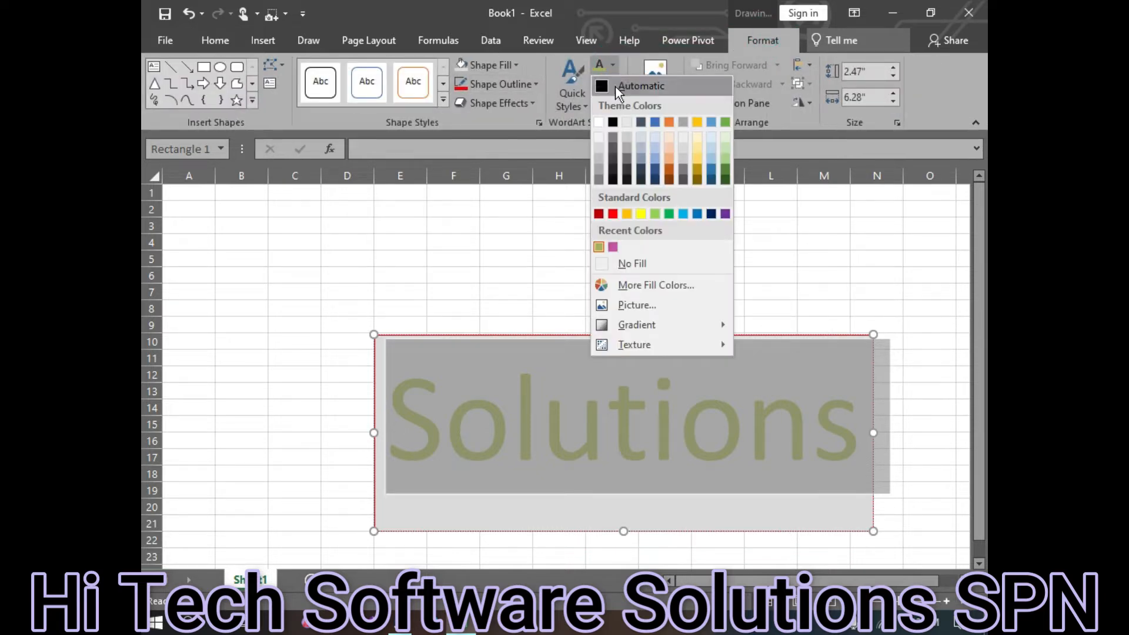
left_click(633, 307)
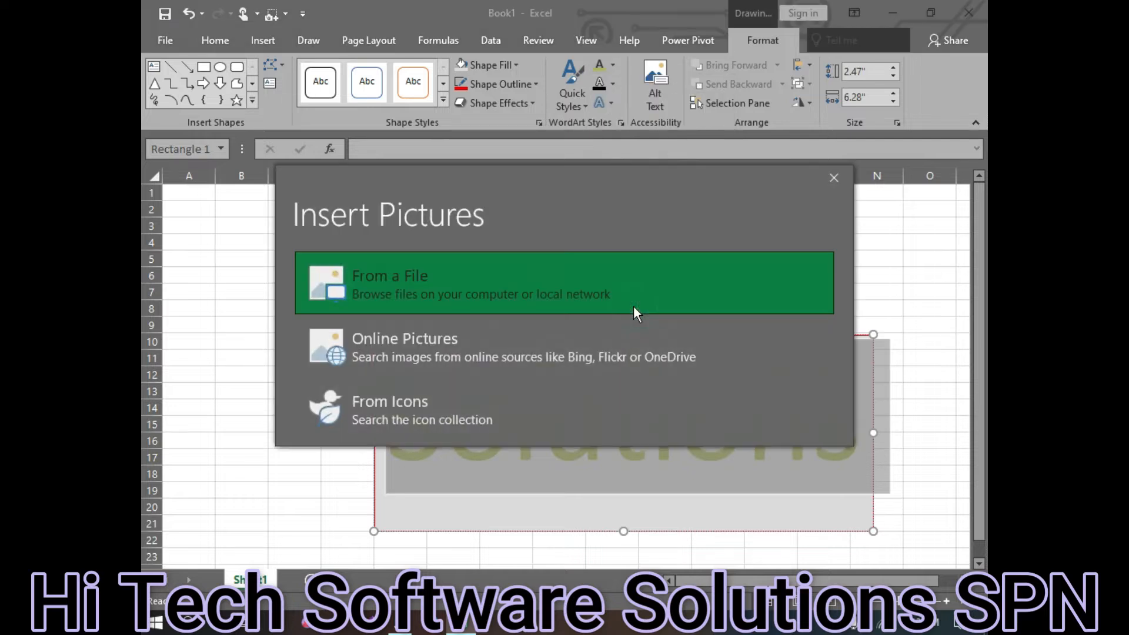
left_click(497, 289)
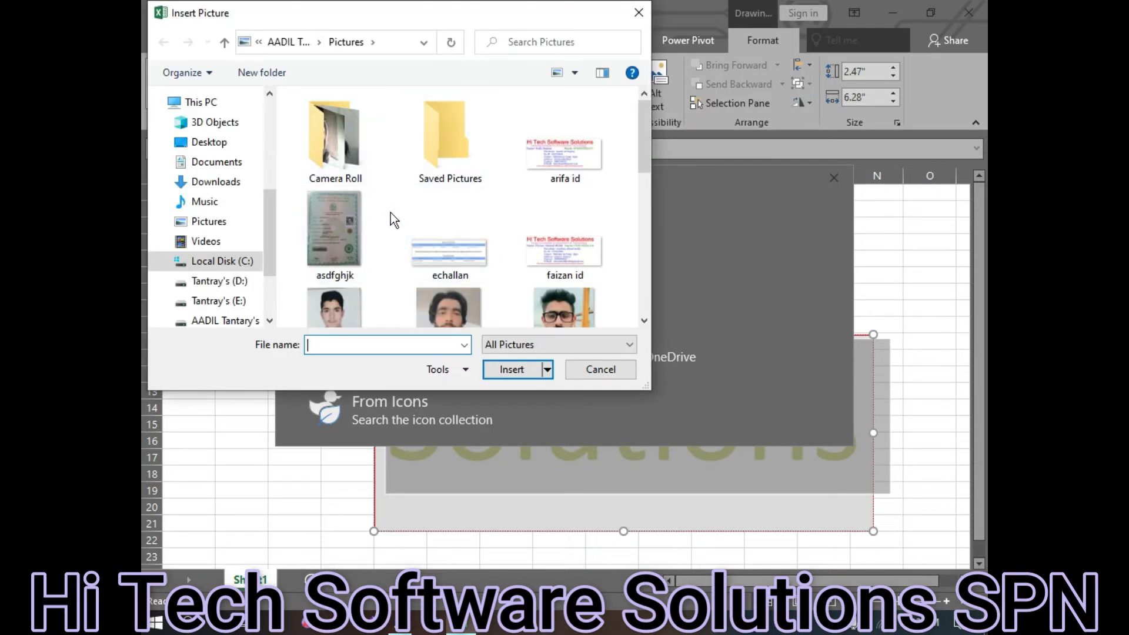
scroll(447, 214, "down", 2)
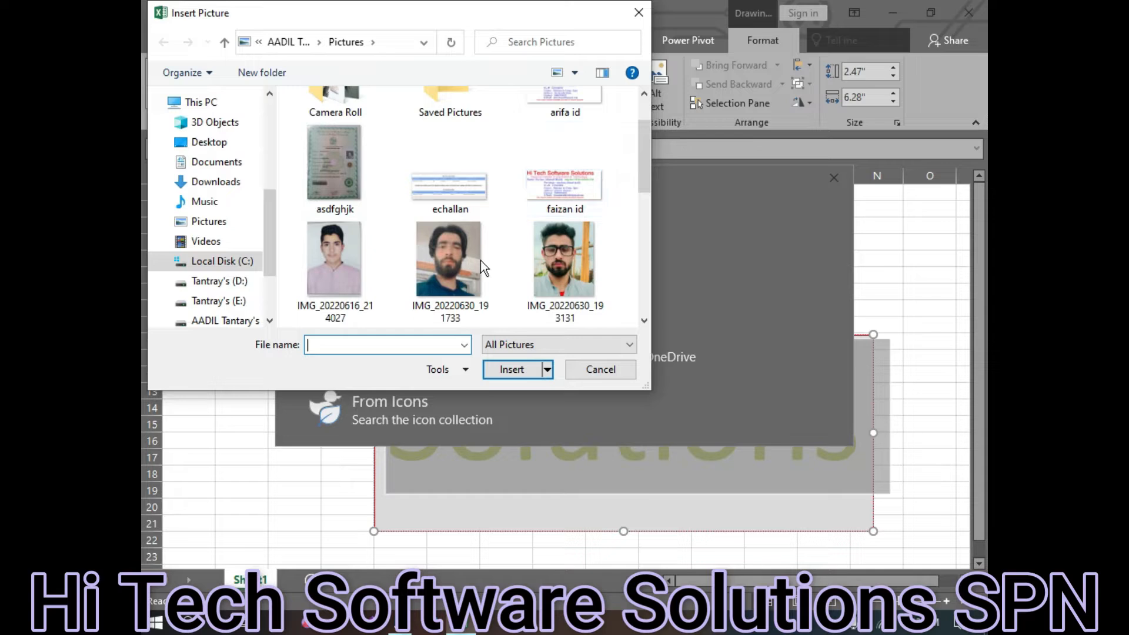
scroll(470, 224, "down", 2)
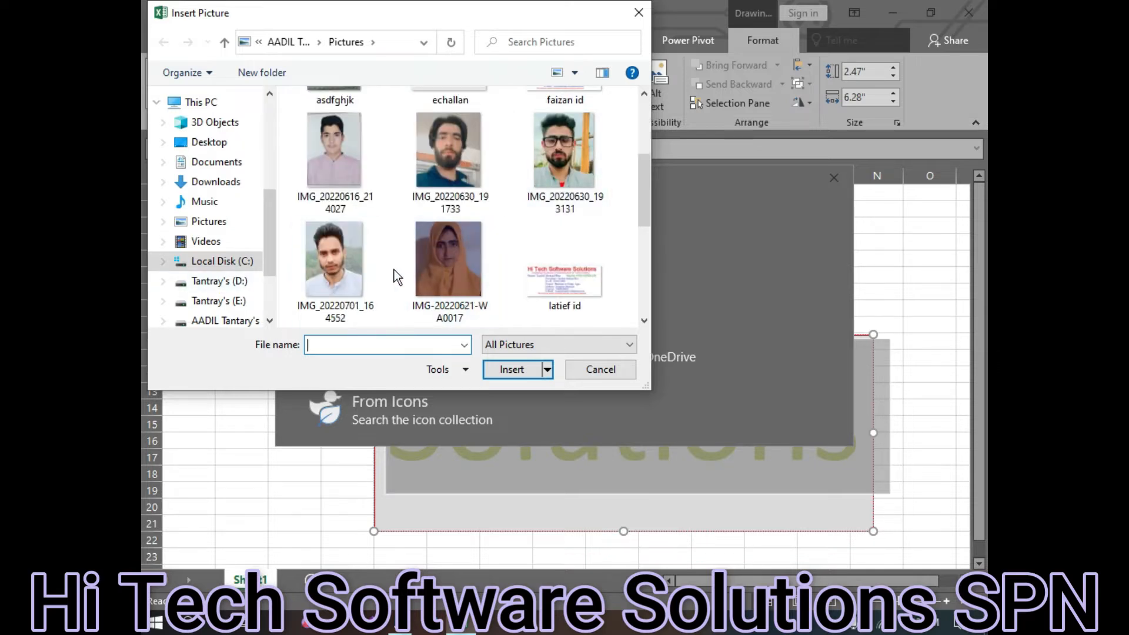
left_click(343, 256)
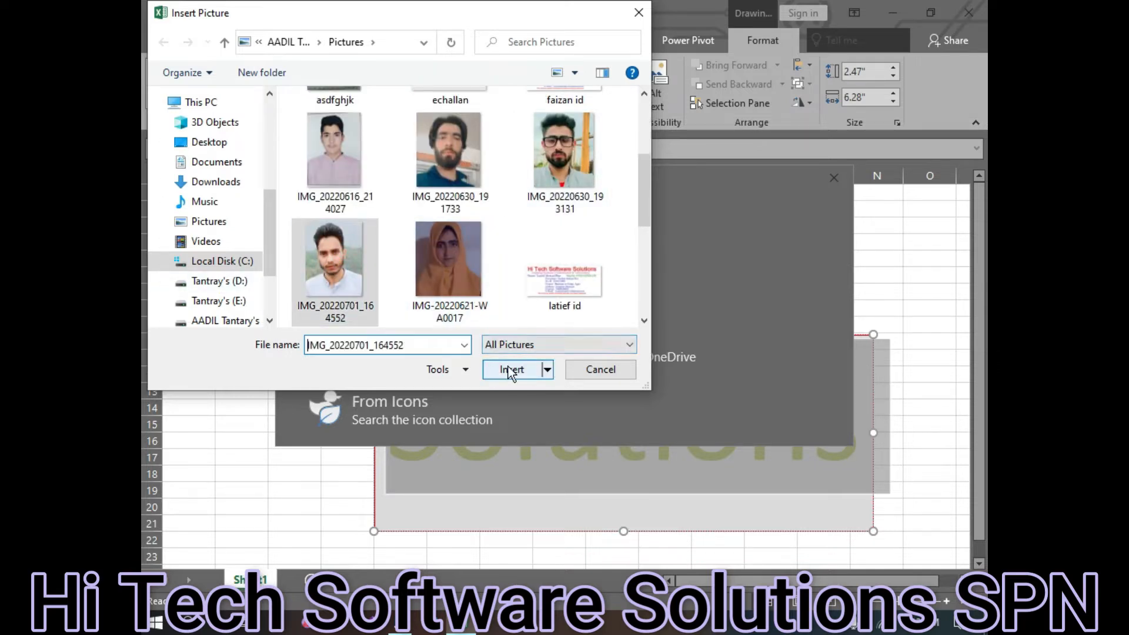
left_click(506, 372)
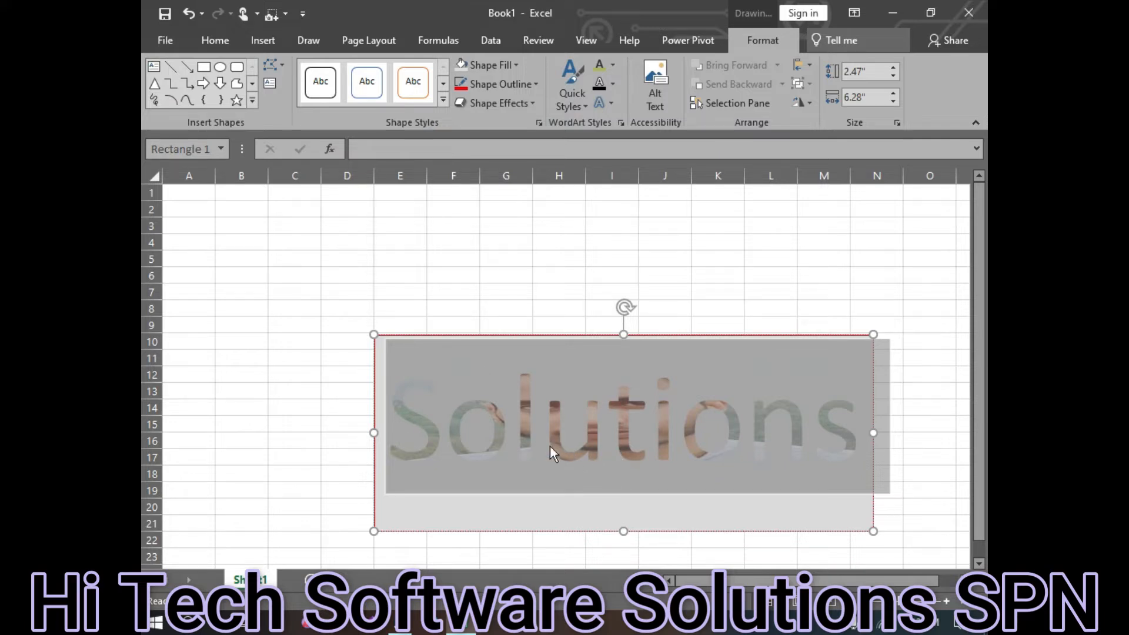
Enlarge the WordArt box to about 3.62 inches high and fill all its text with the online leafed red apple picture from the Apple category
left_click_drag(624, 333, 621, 243)
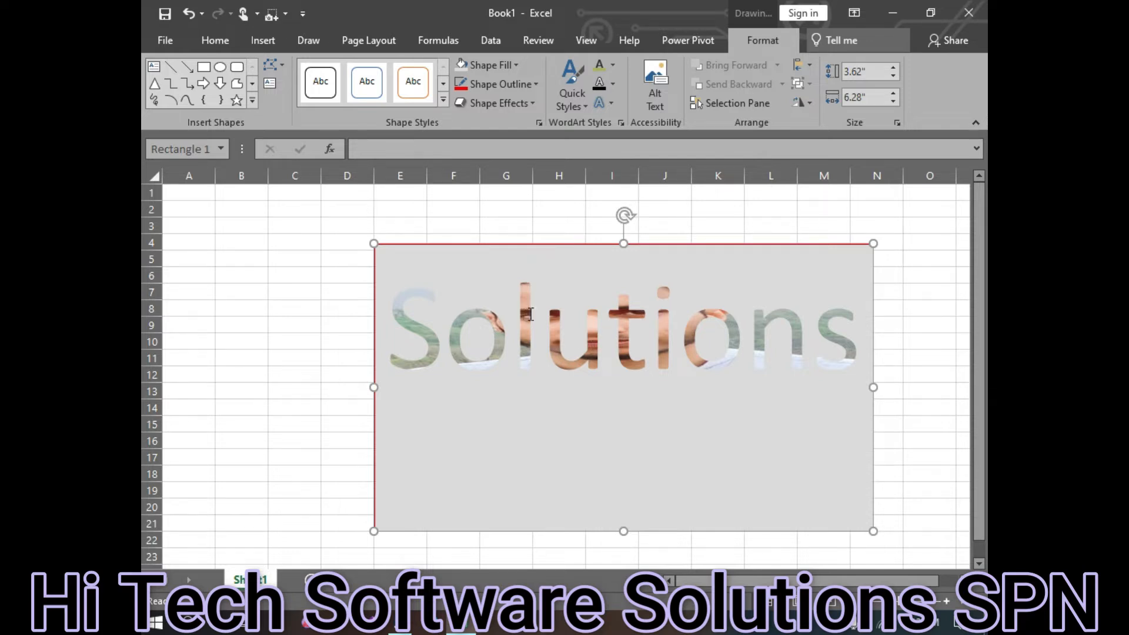
left_click(578, 337)
key("ctrl+a")
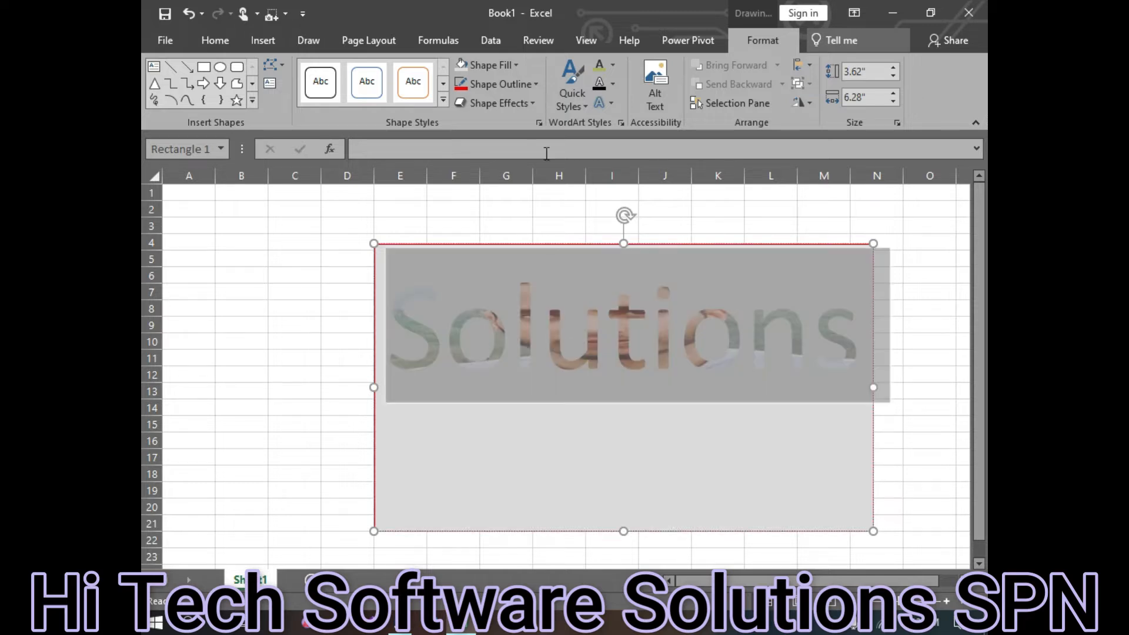
left_click(612, 66)
left_click(644, 304)
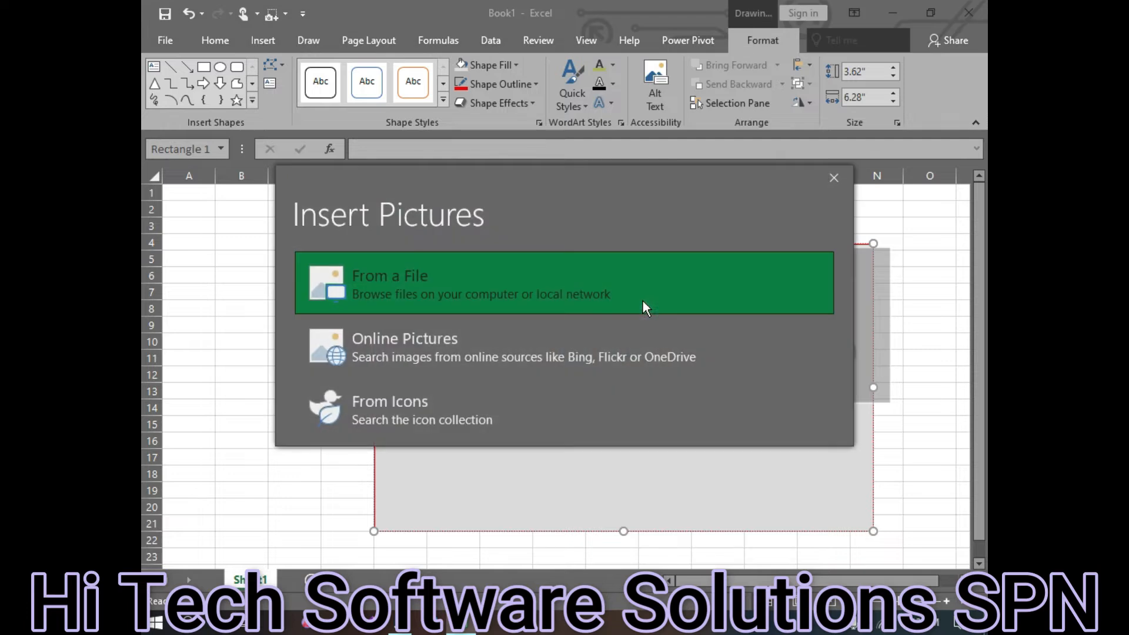
left_click(470, 344)
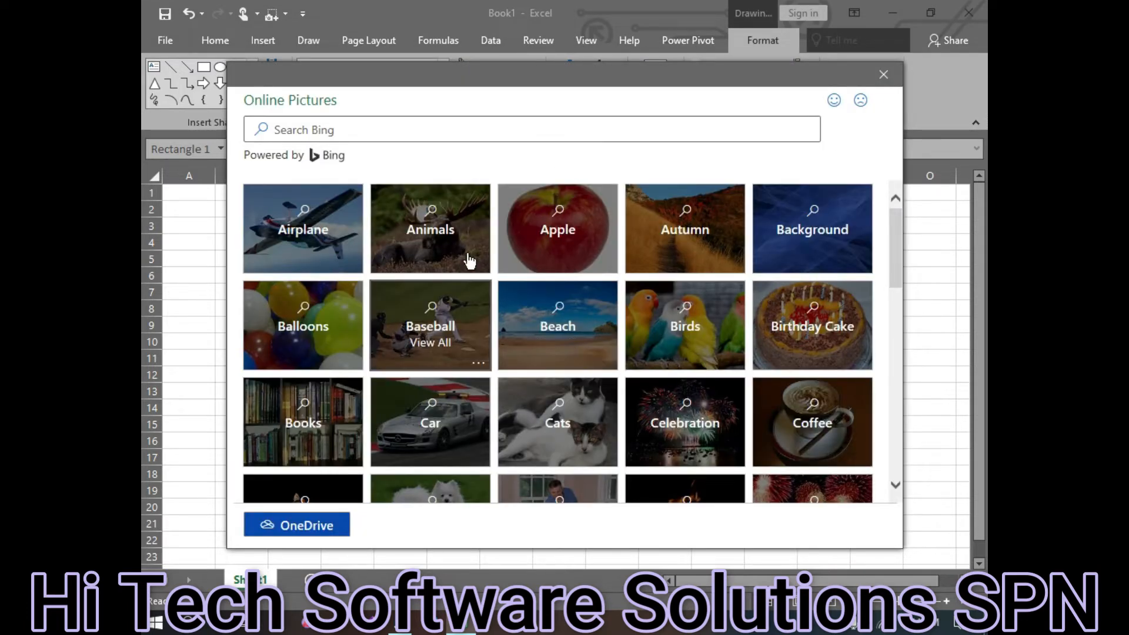
left_click(522, 249)
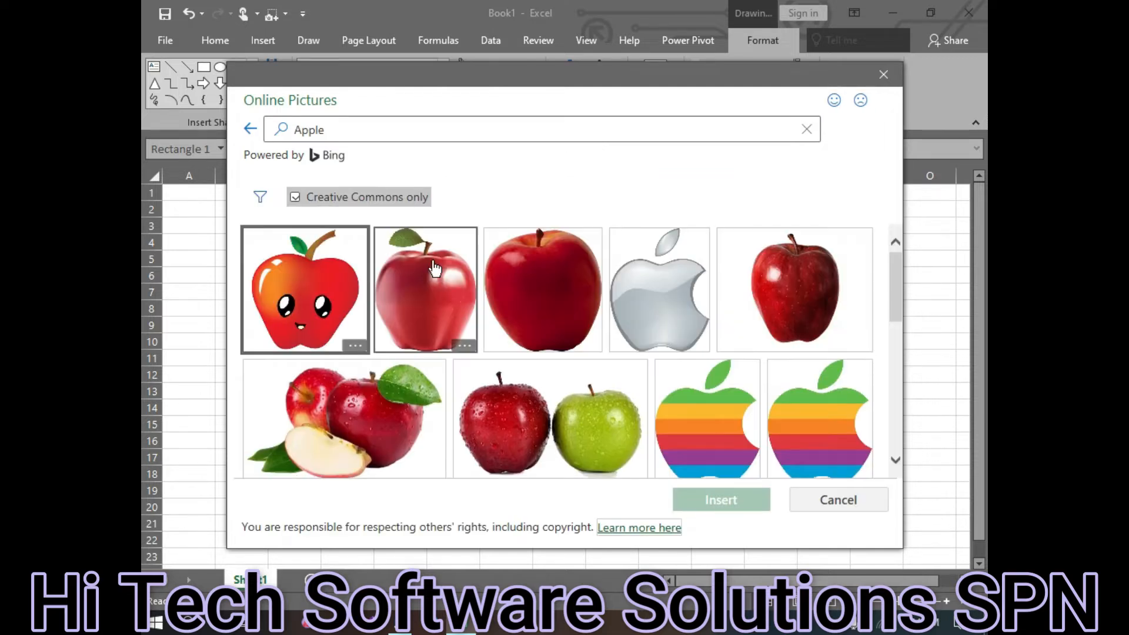
left_click(444, 294)
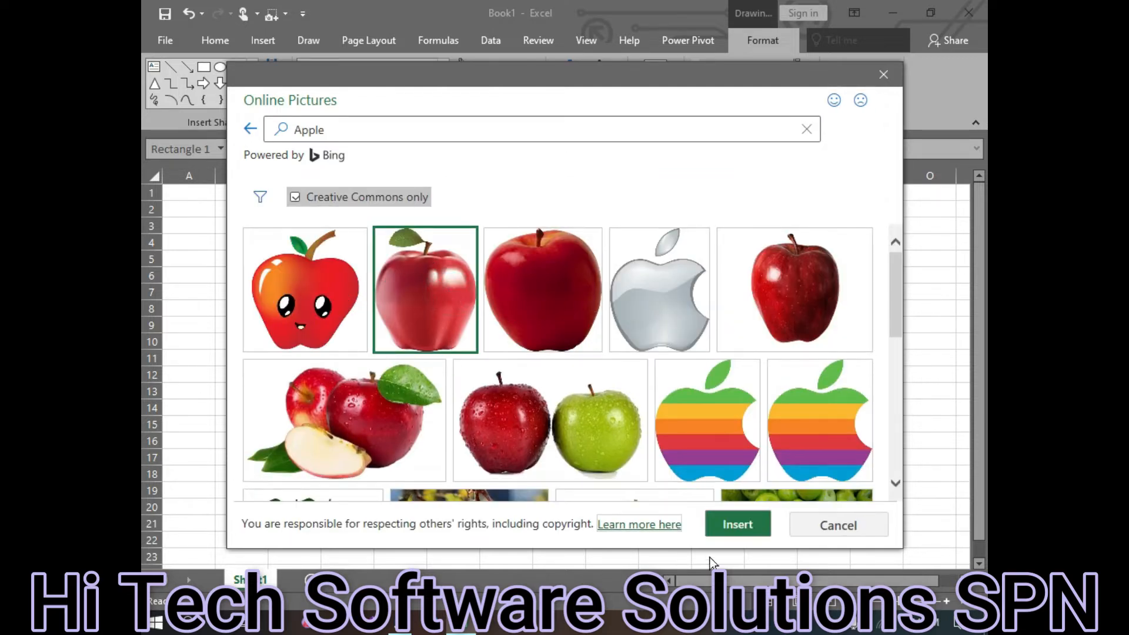
left_click(732, 527)
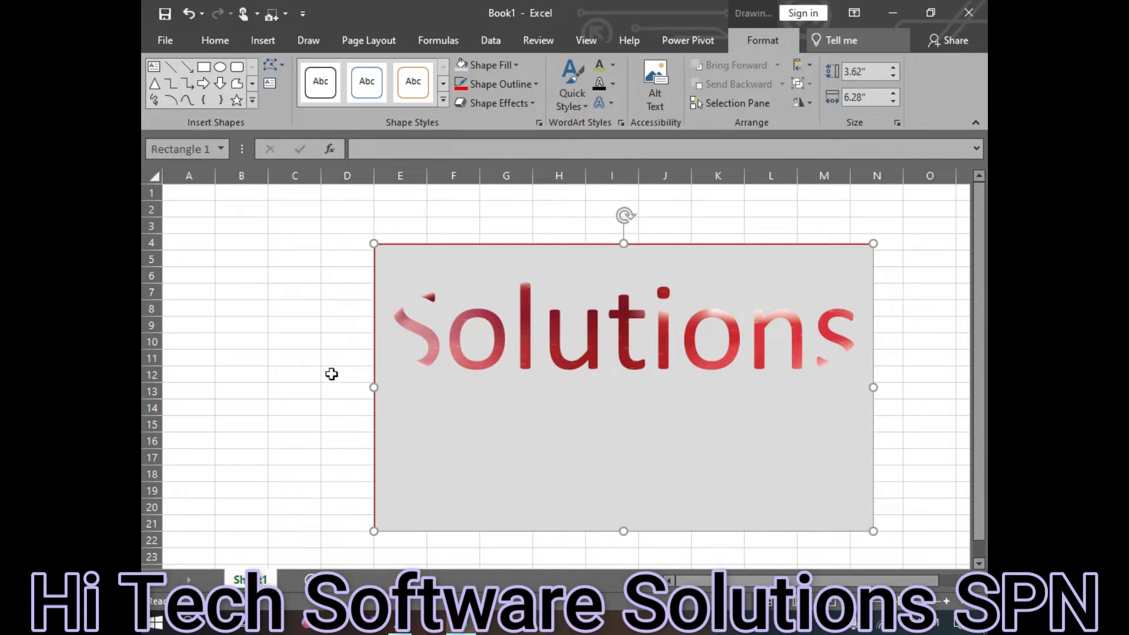
Fill all of the WordArt text with the online picture of a tree in a golden landscape from the Background category
left_click(473, 330)
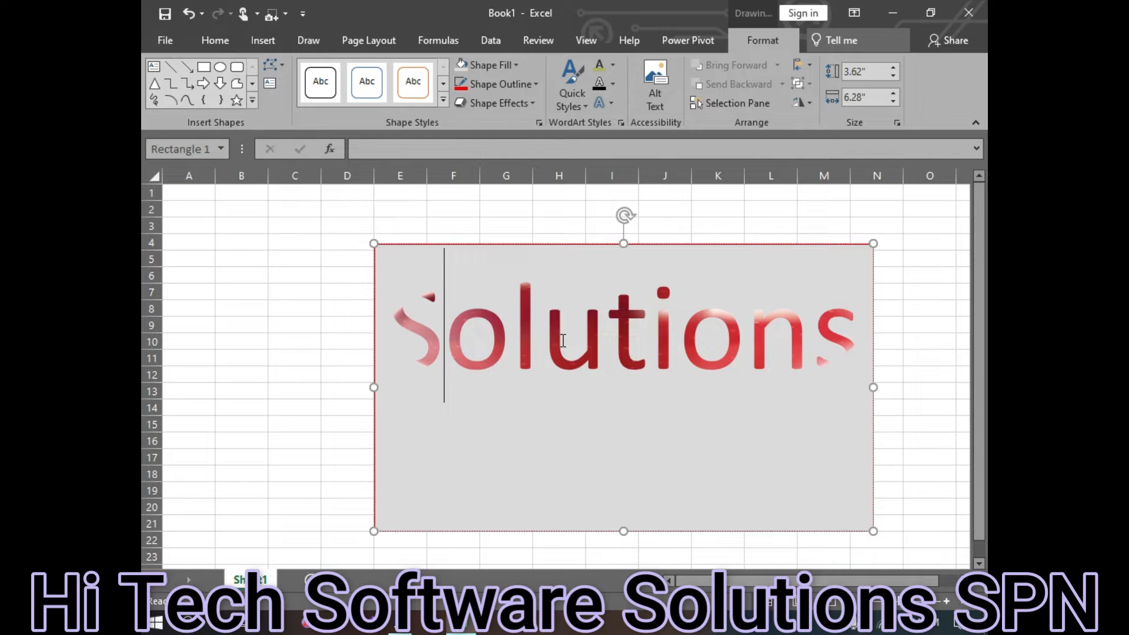
key("ctrl+a")
left_click(595, 424)
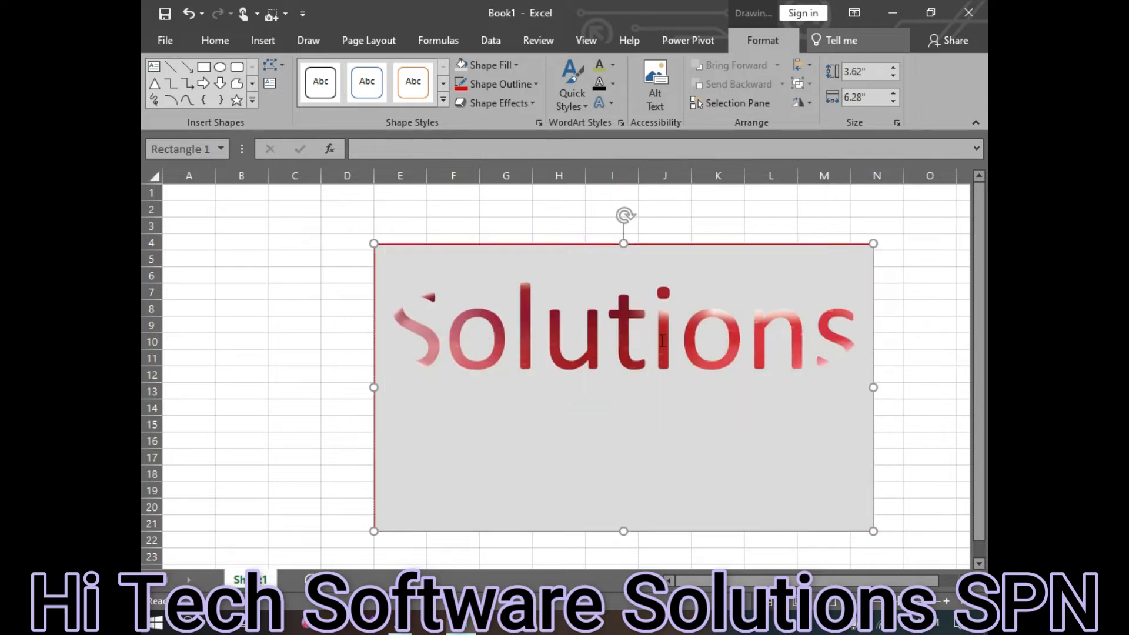
left_click(565, 351)
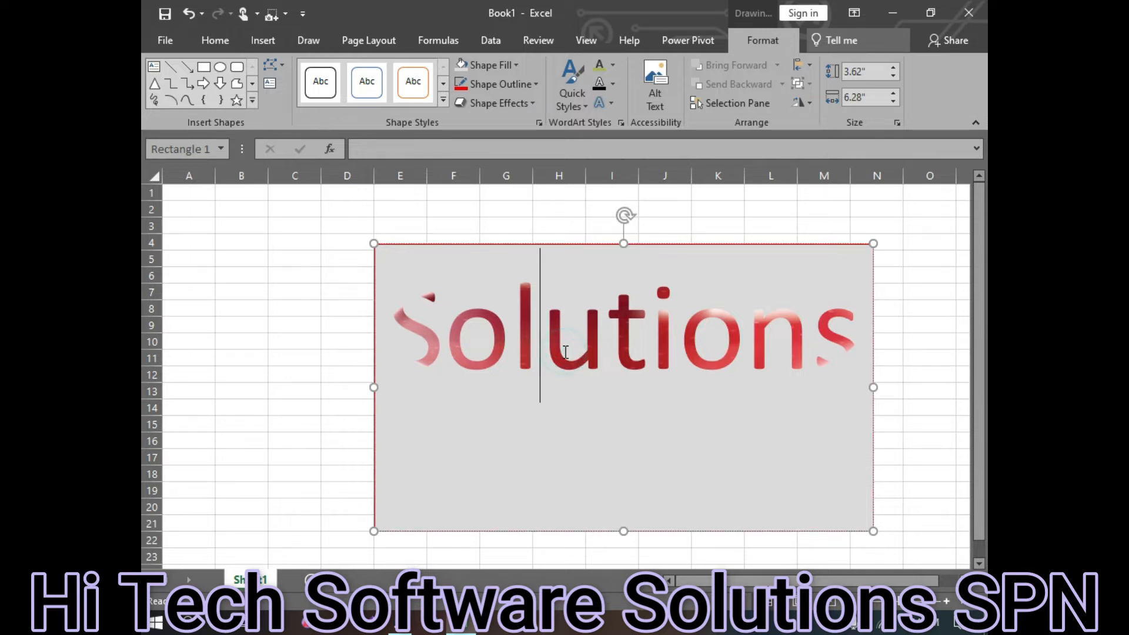
double_click(565, 352)
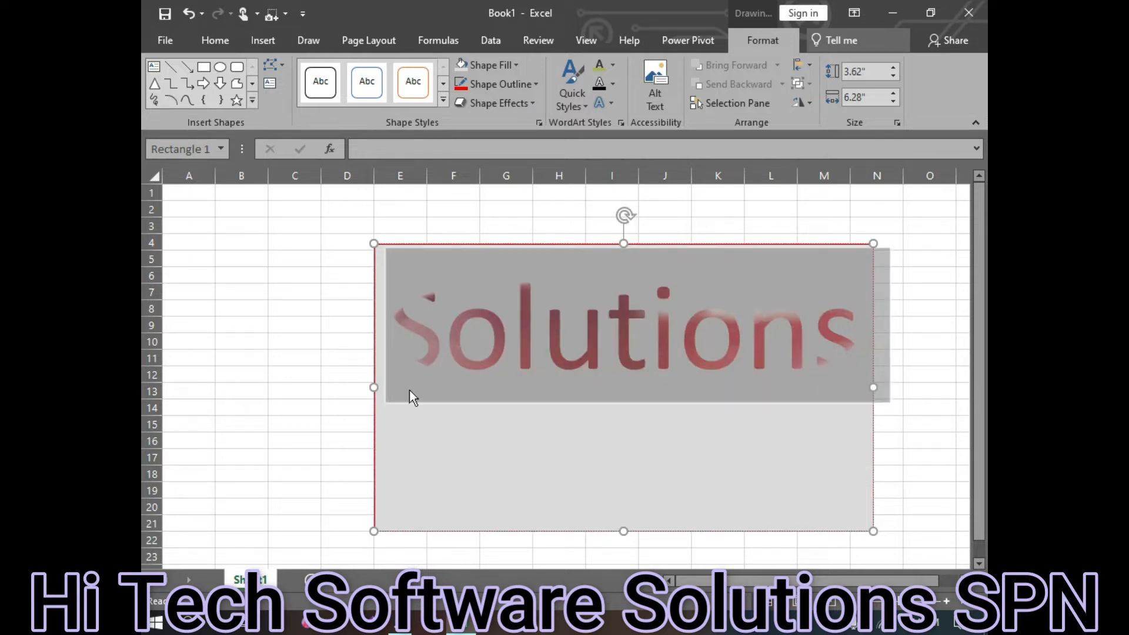
left_click(613, 68)
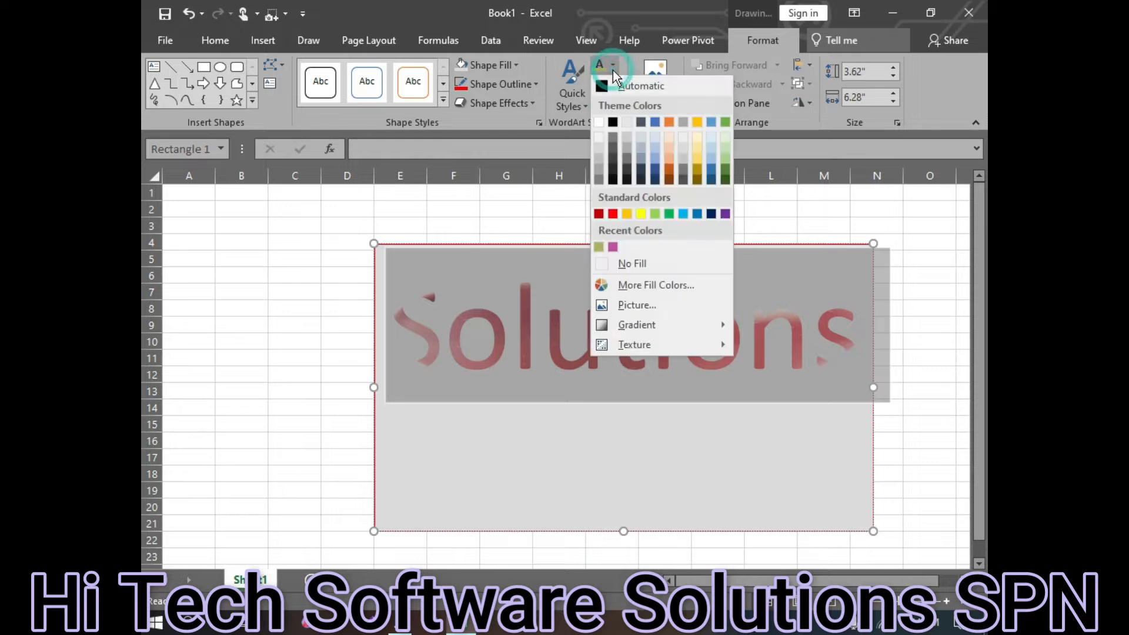
left_click(640, 305)
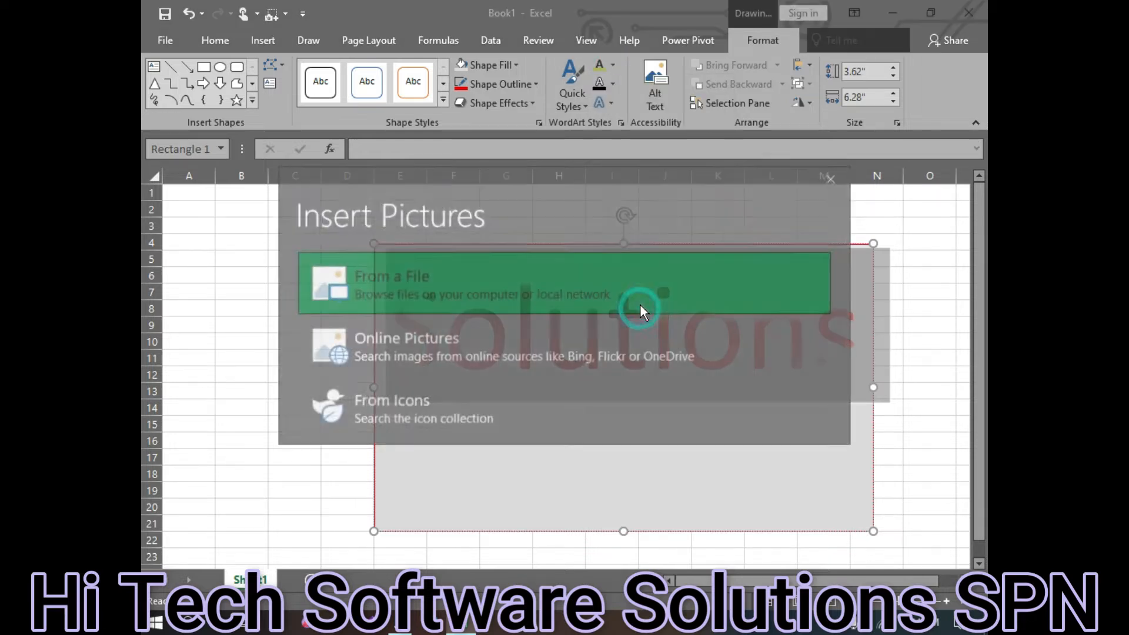
left_click(424, 346)
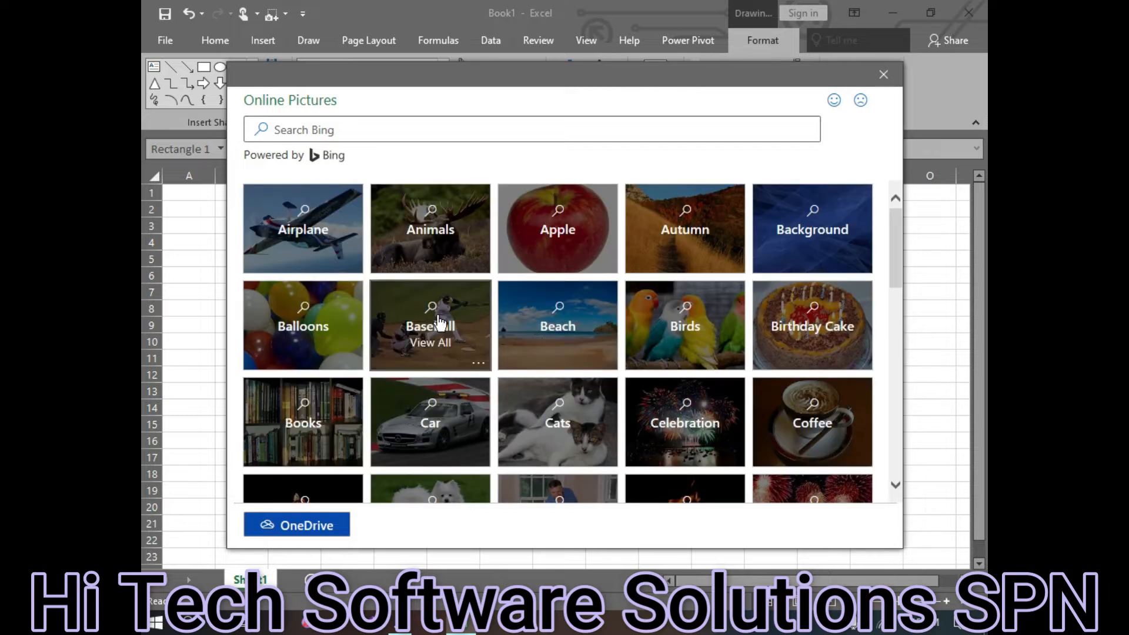
left_click(789, 239)
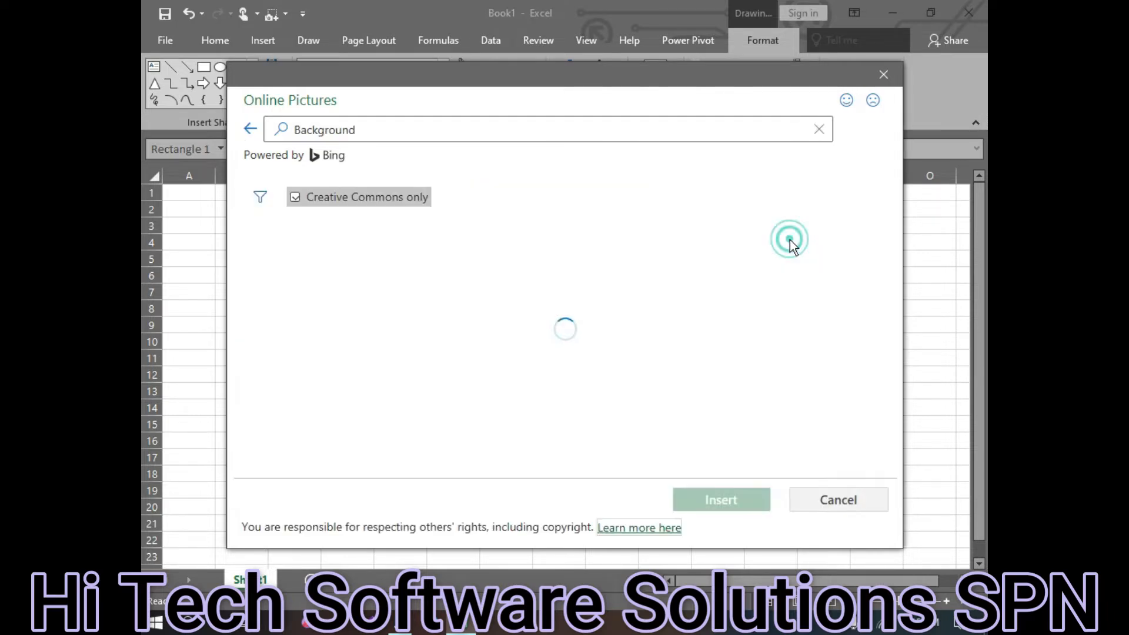
scroll(503, 369, "down", 1)
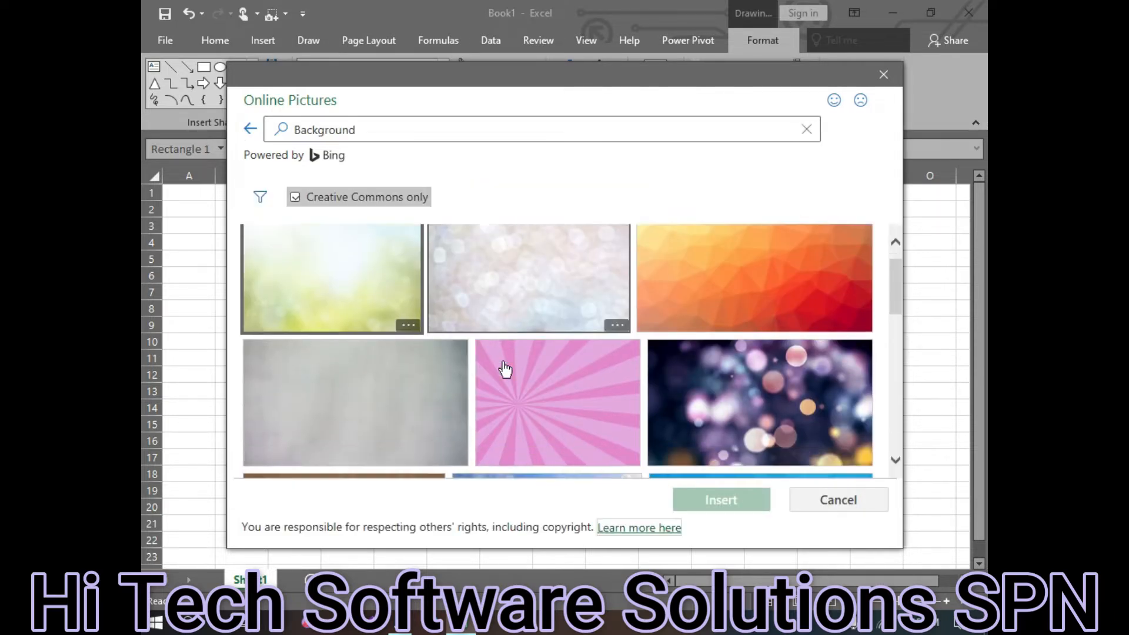
scroll(351, 390, "down", 3)
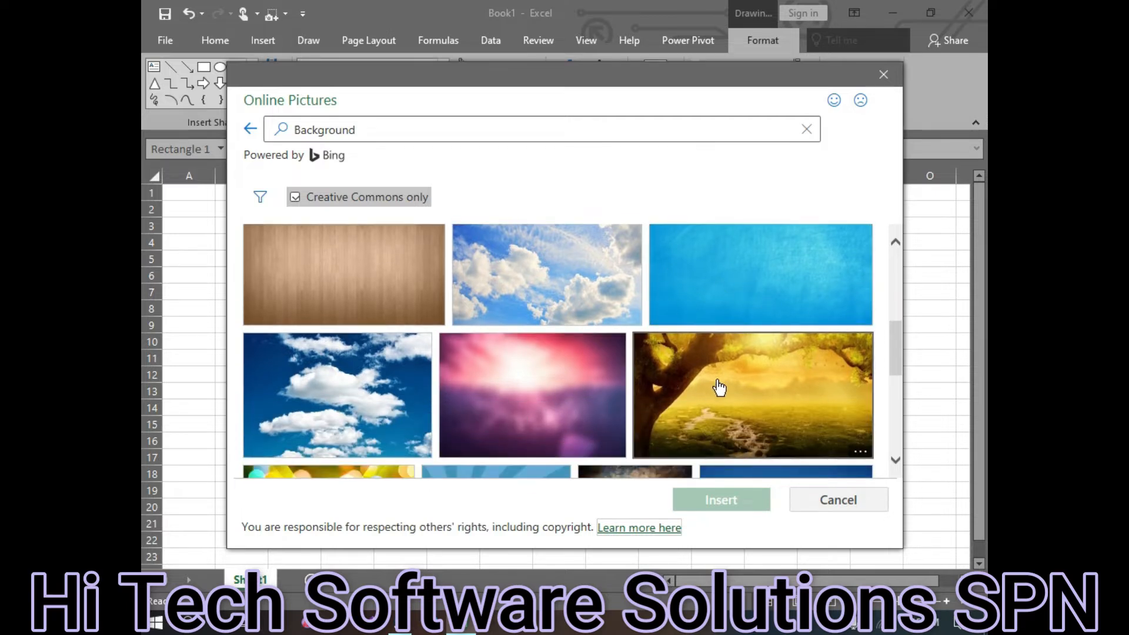
left_click(737, 392)
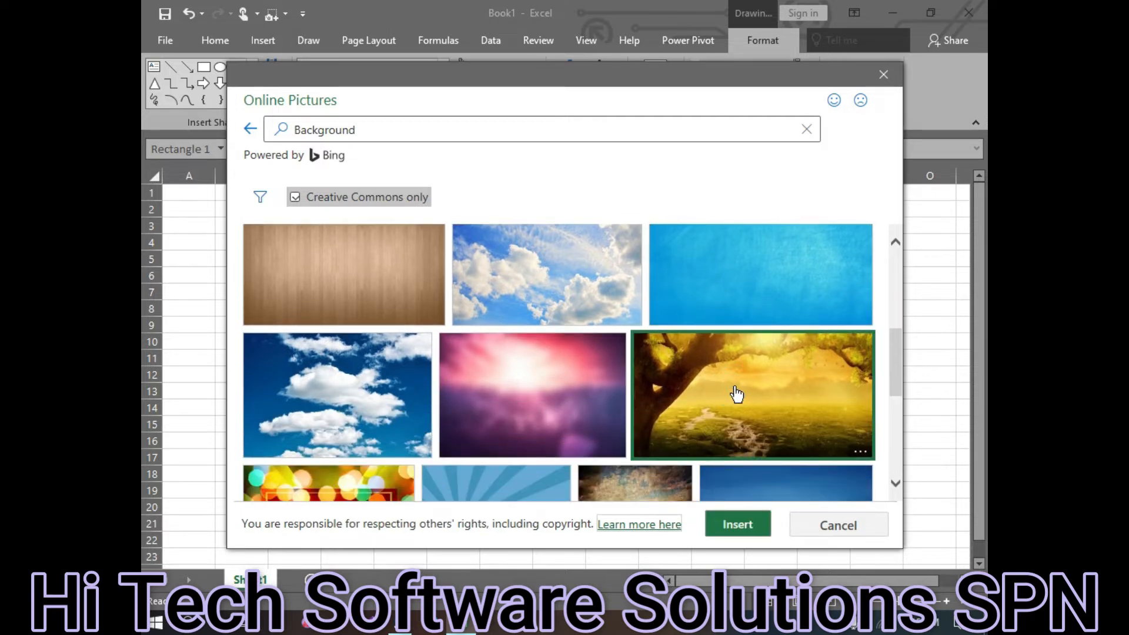
left_click(744, 525)
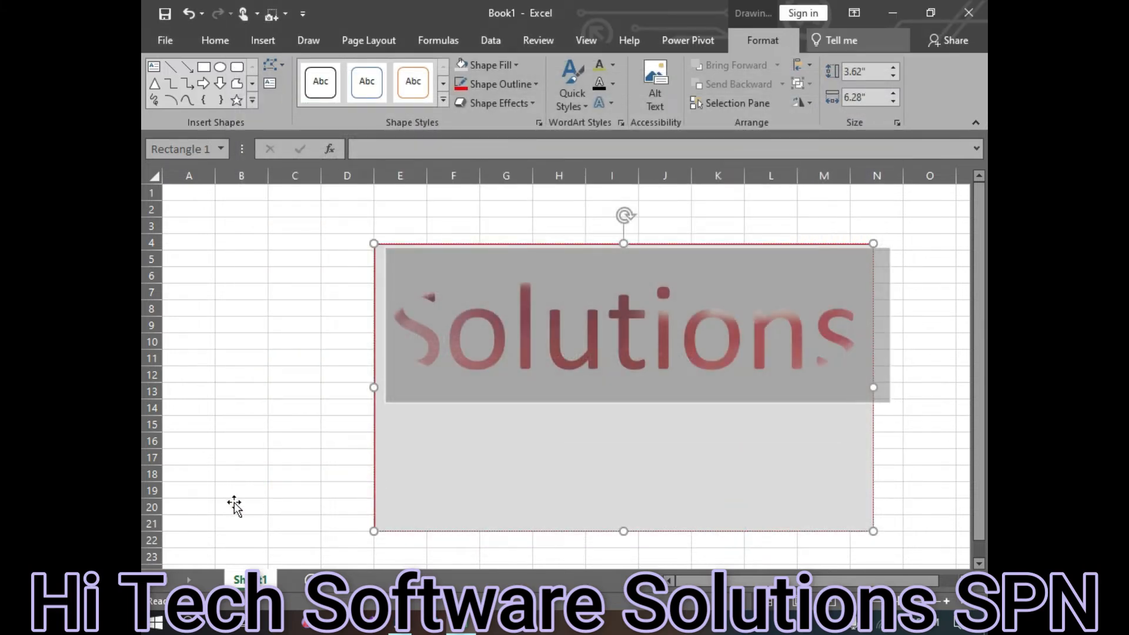
left_click_drag(312, 454, 363, 450)
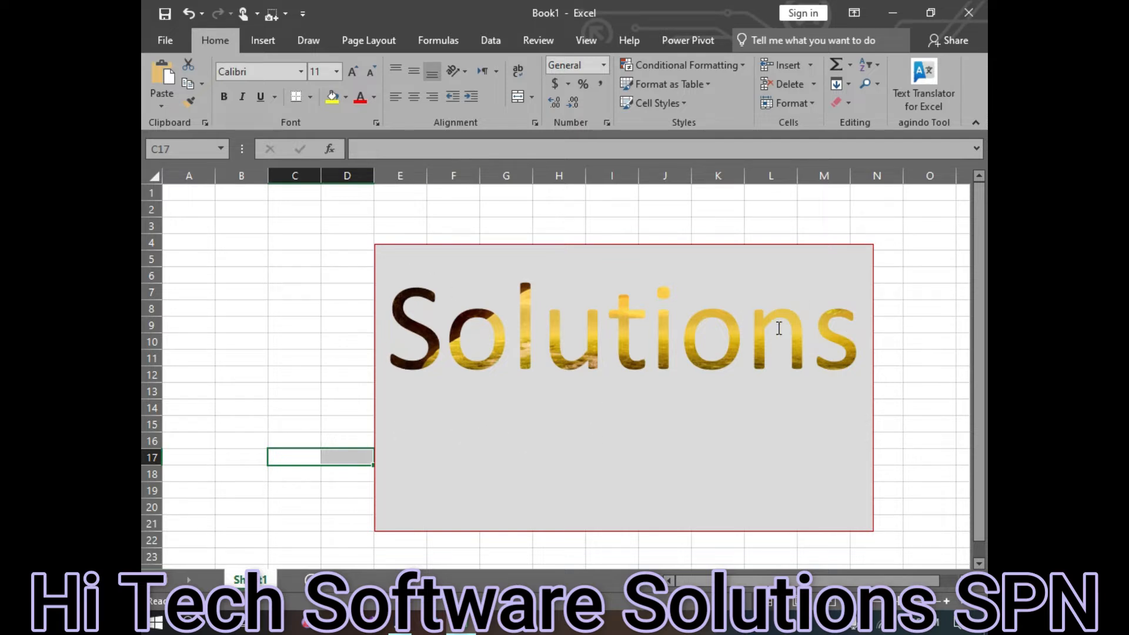
Delete every letter after the initial S from the WordArt text and shift its box left to span columns C to L
double_click(815, 322)
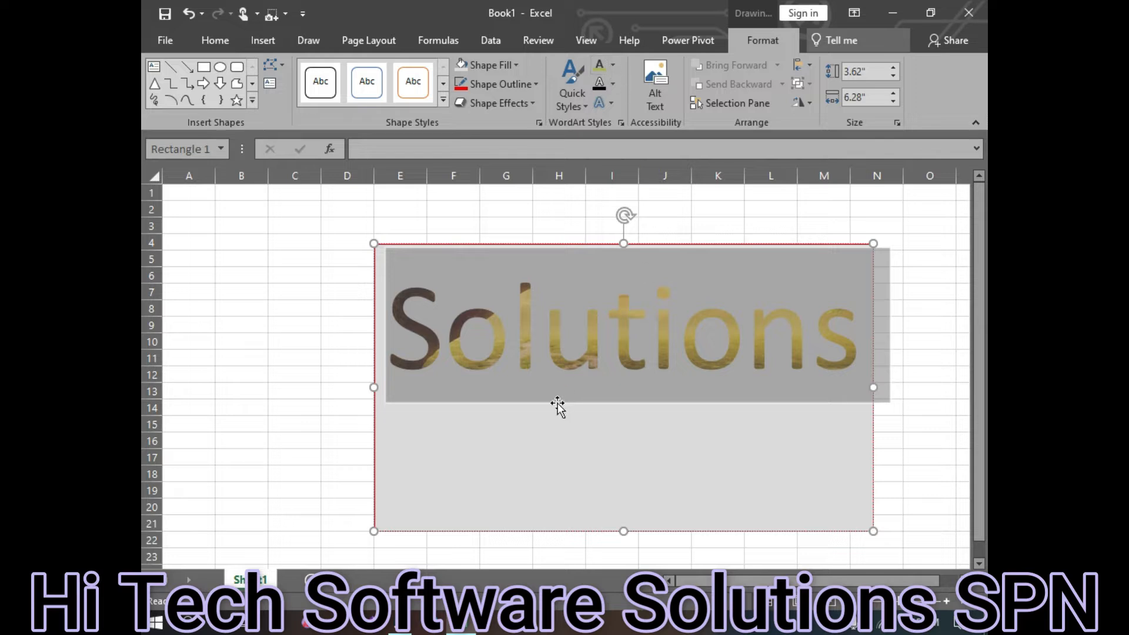
left_click(670, 347)
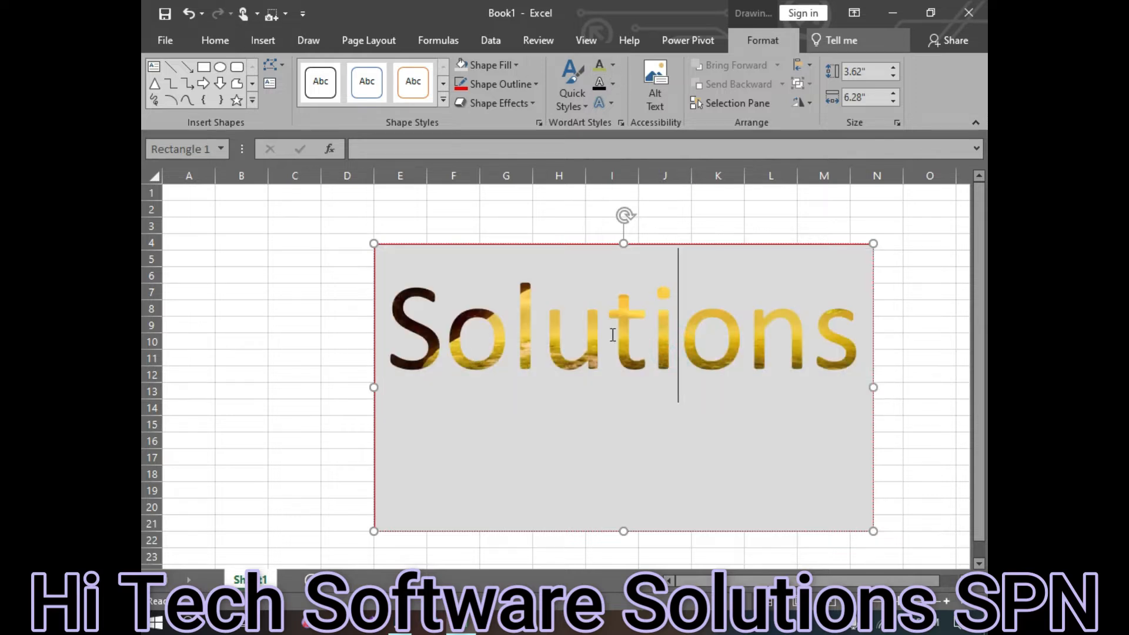
mouse_move(853, 341)
left_mouse_down()
mouse_move(444, 350)
mouse_move(521, 338)
mouse_move(859, 341)
mouse_move(835, 341)
left_mouse_up()
key("Delete")
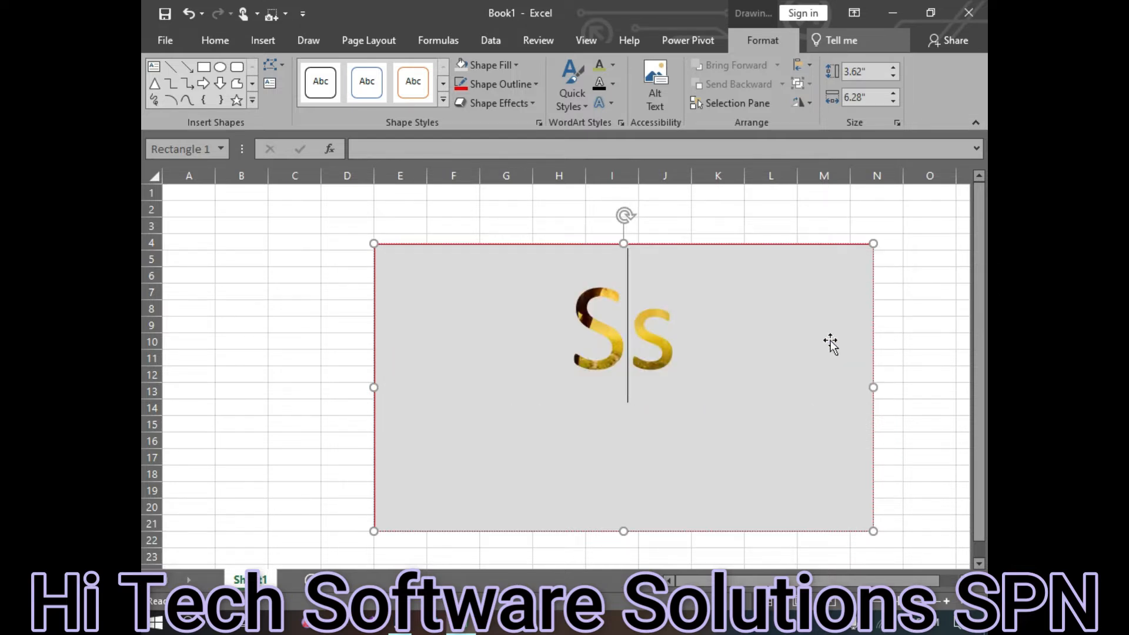
key("Delete")
left_click_drag(669, 332, 558, 335)
Increase the font size of the letter S to 287 and enlarge its box to about 4.47 inches high
left_click(544, 334)
key("ctrl+a")
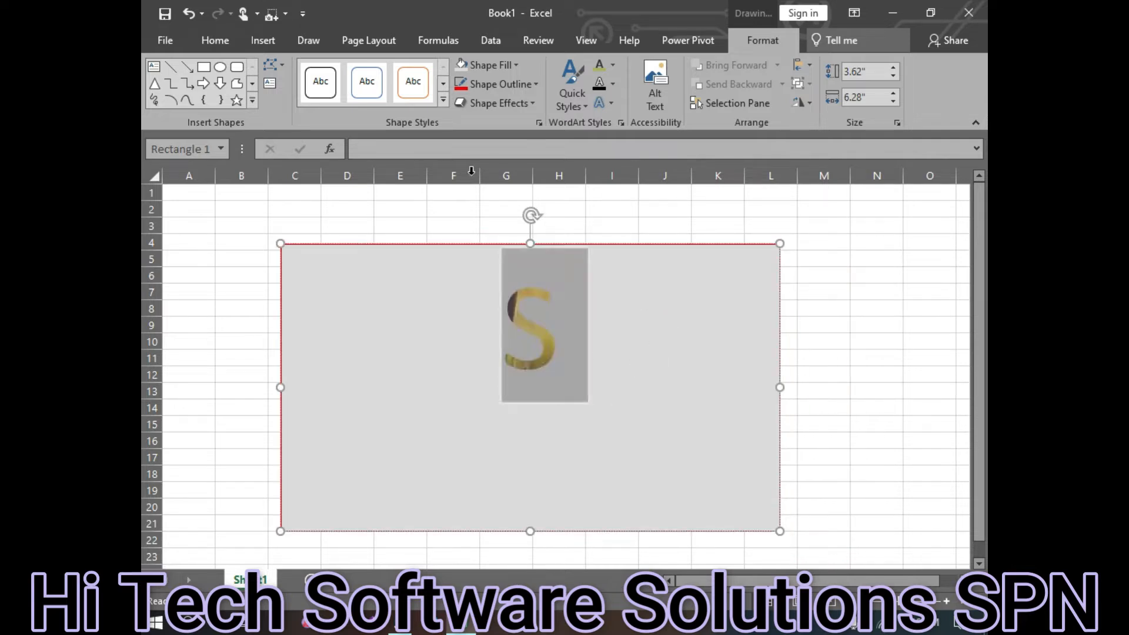
left_click(215, 40)
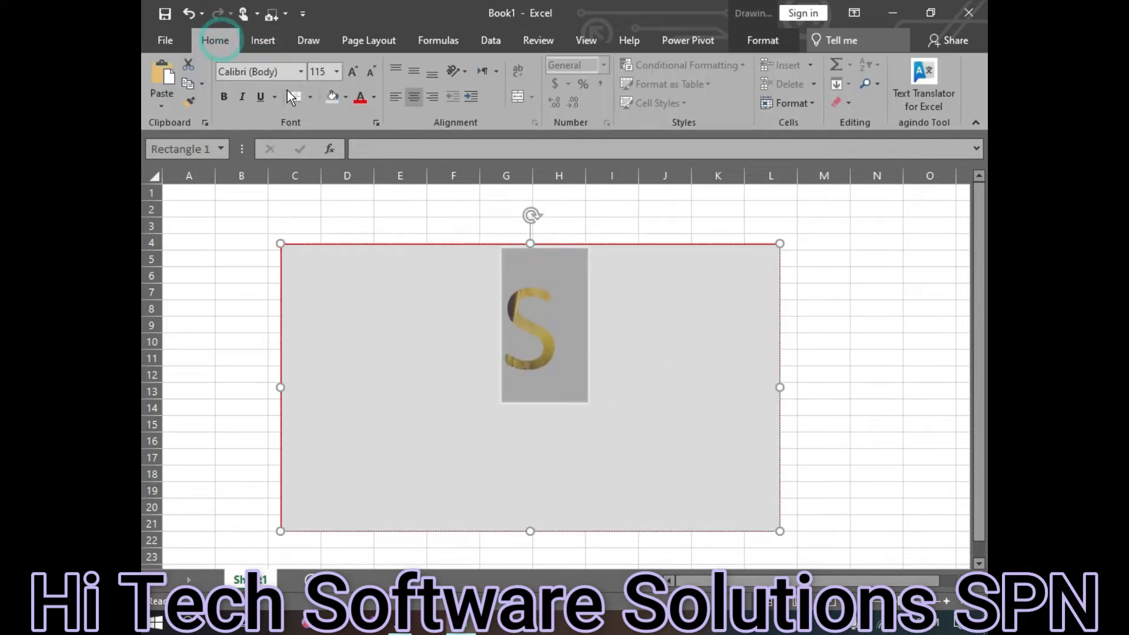
left_click(353, 71)
left_click(353, 71)
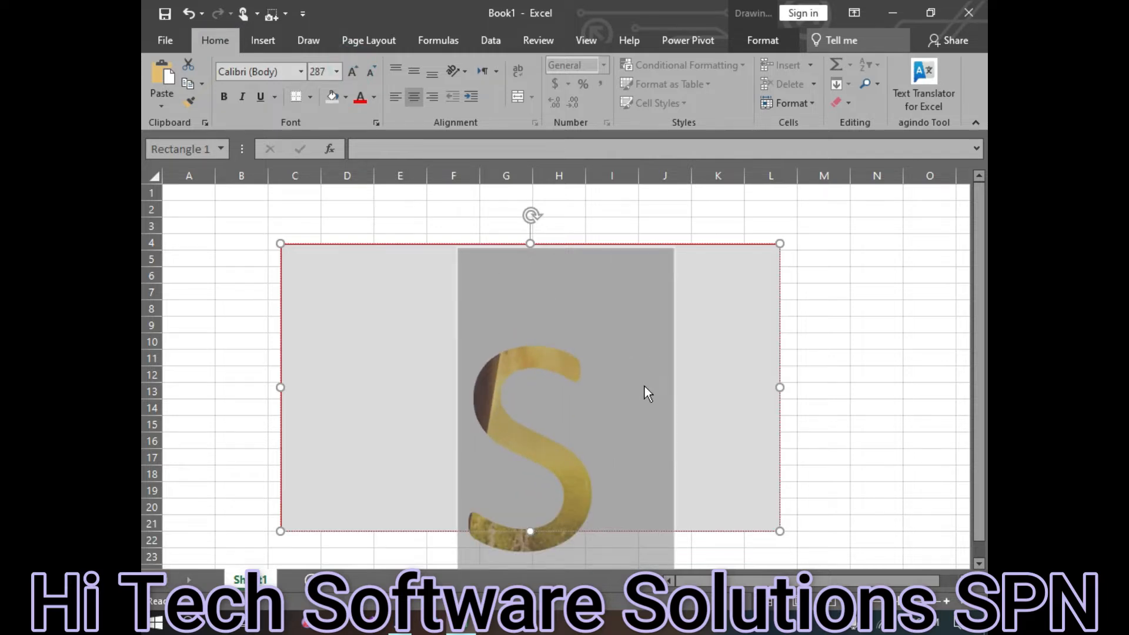
left_click(847, 409)
left_click(720, 400)
left_click(523, 407)
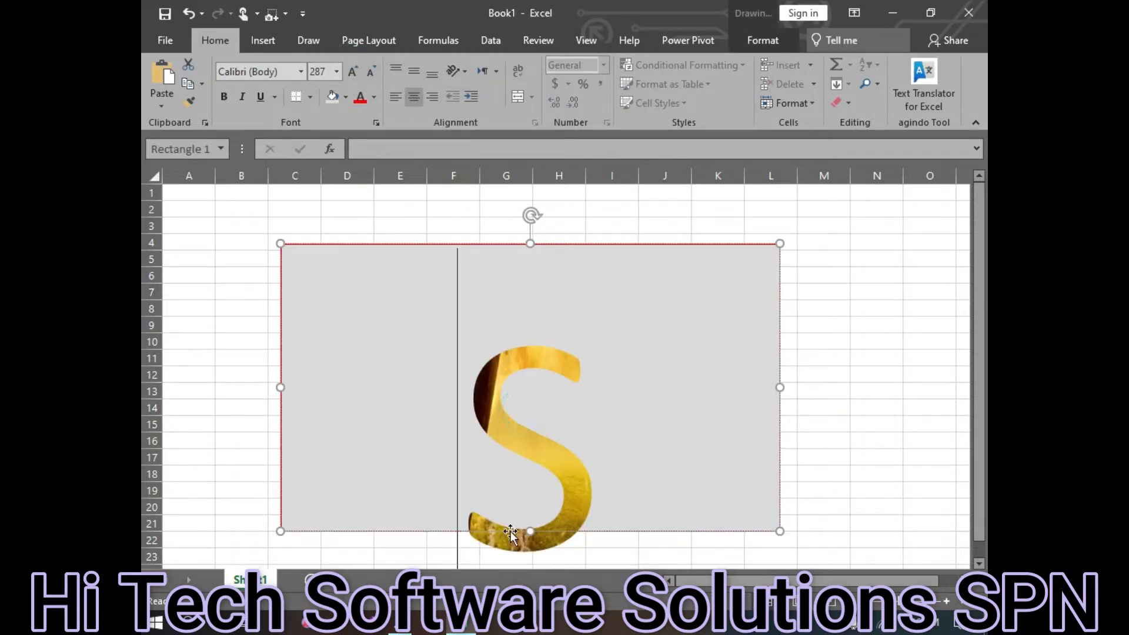
left_click_drag(532, 534, 532, 565)
Change the font of the letter S to Algerian
left_click(566, 450)
double_click(520, 372)
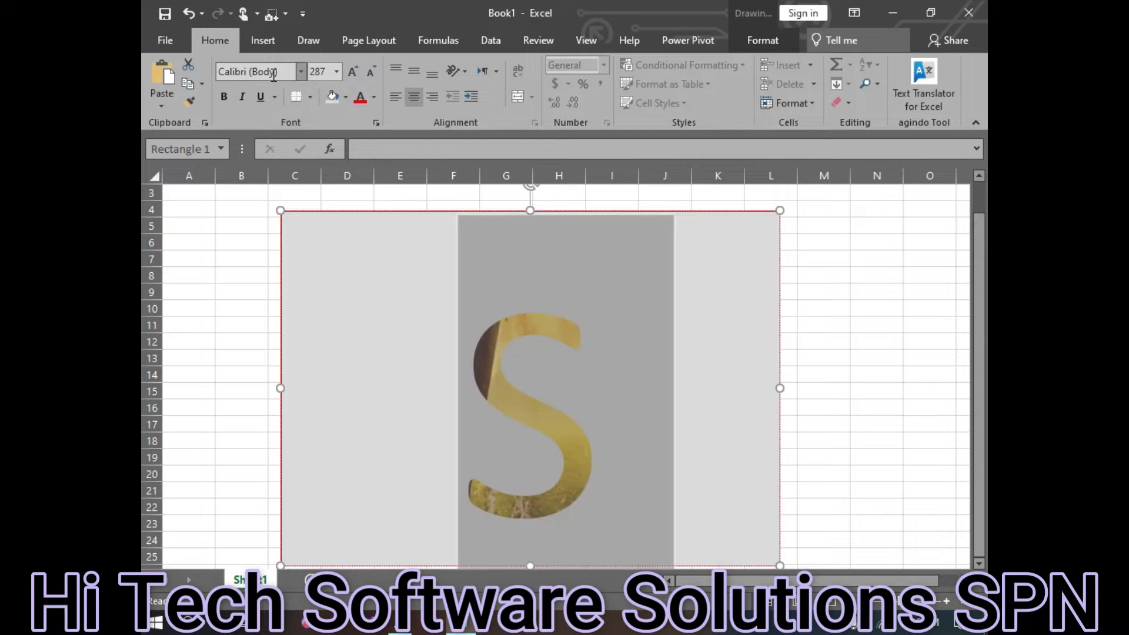
left_click(302, 73)
left_click(288, 213)
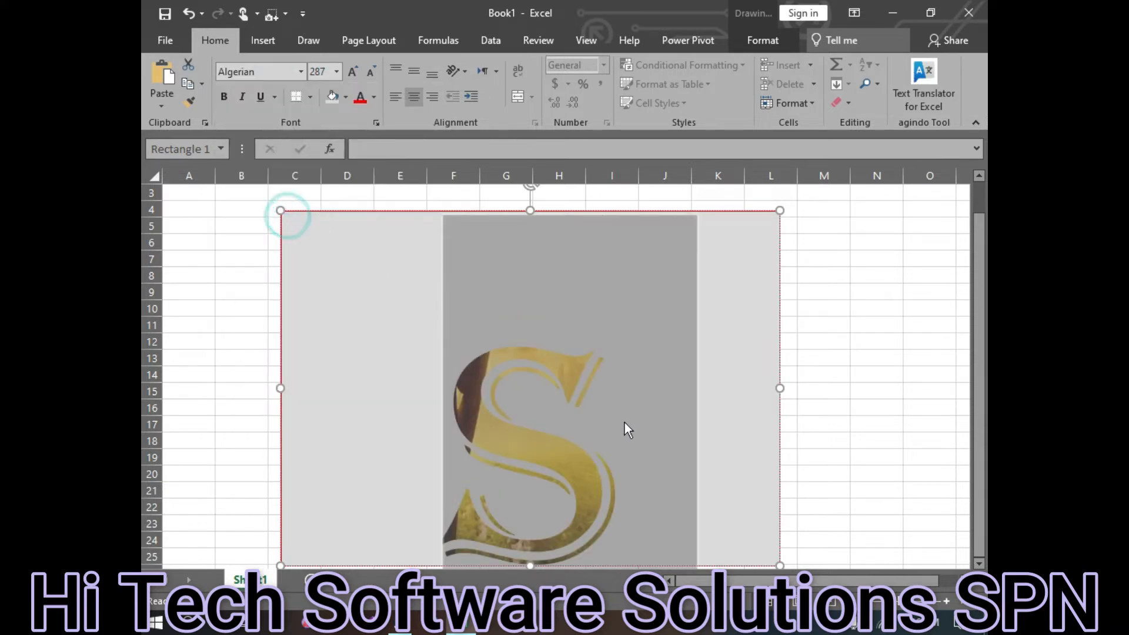
left_click(638, 422)
Fill the letter S with the icon of three overlapping circles from the Analytics icon category
double_click(553, 445)
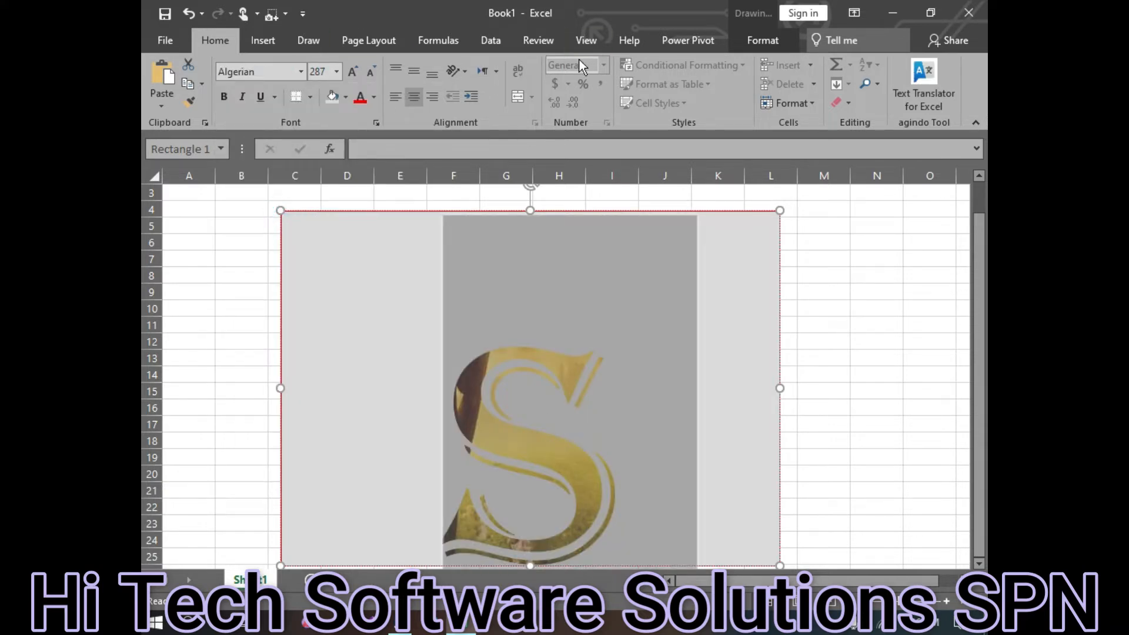
left_click(760, 40)
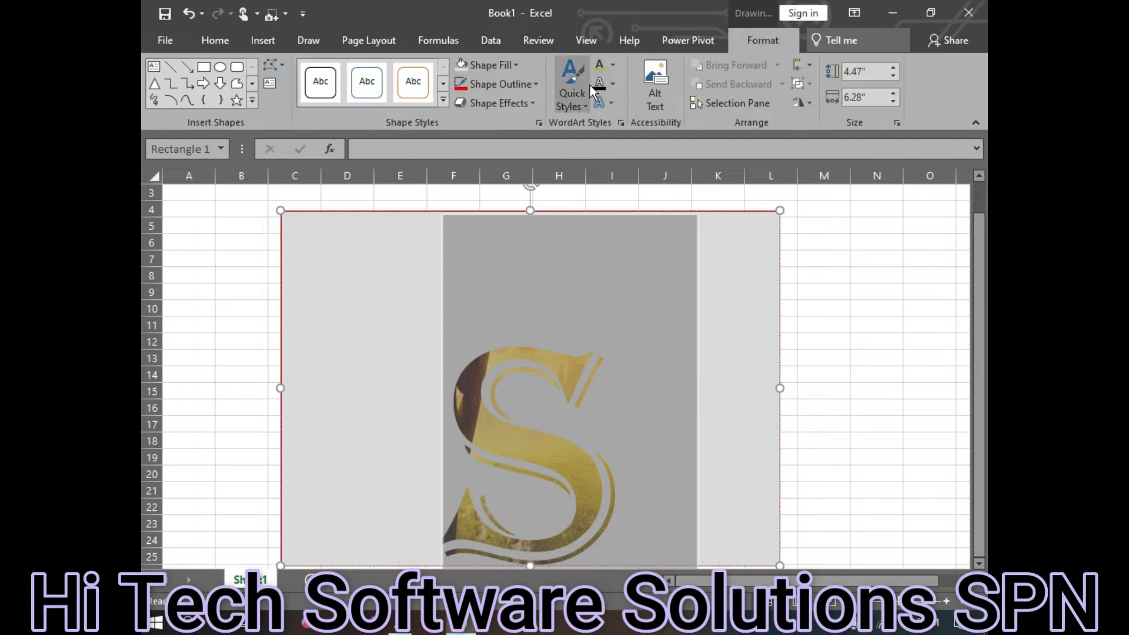
left_click(613, 65)
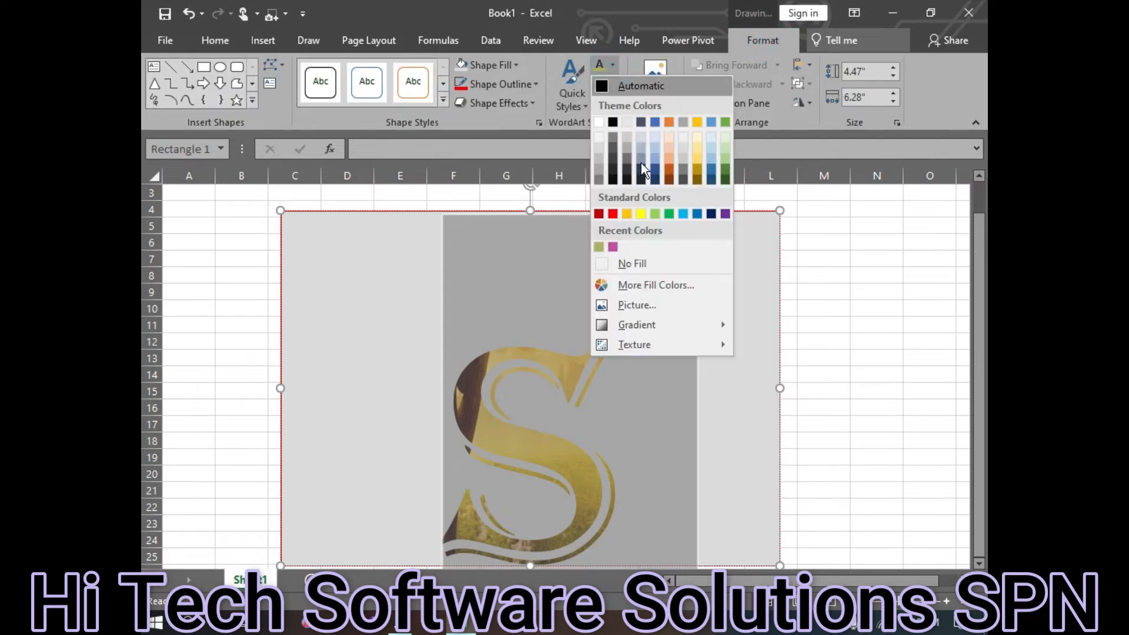
left_click(624, 306)
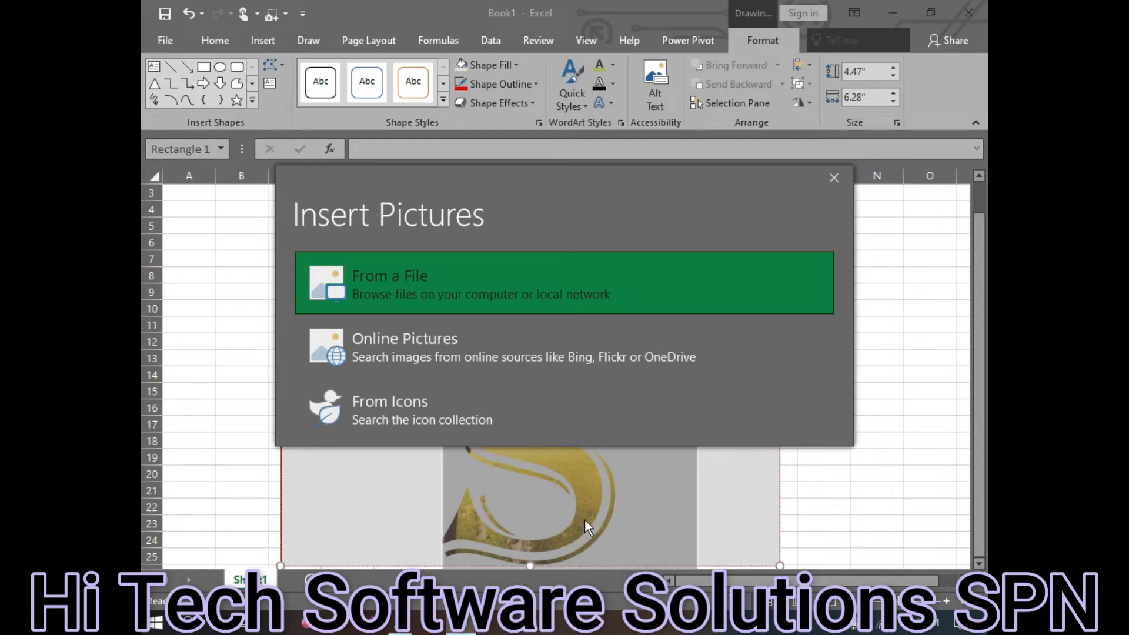
left_click(477, 410)
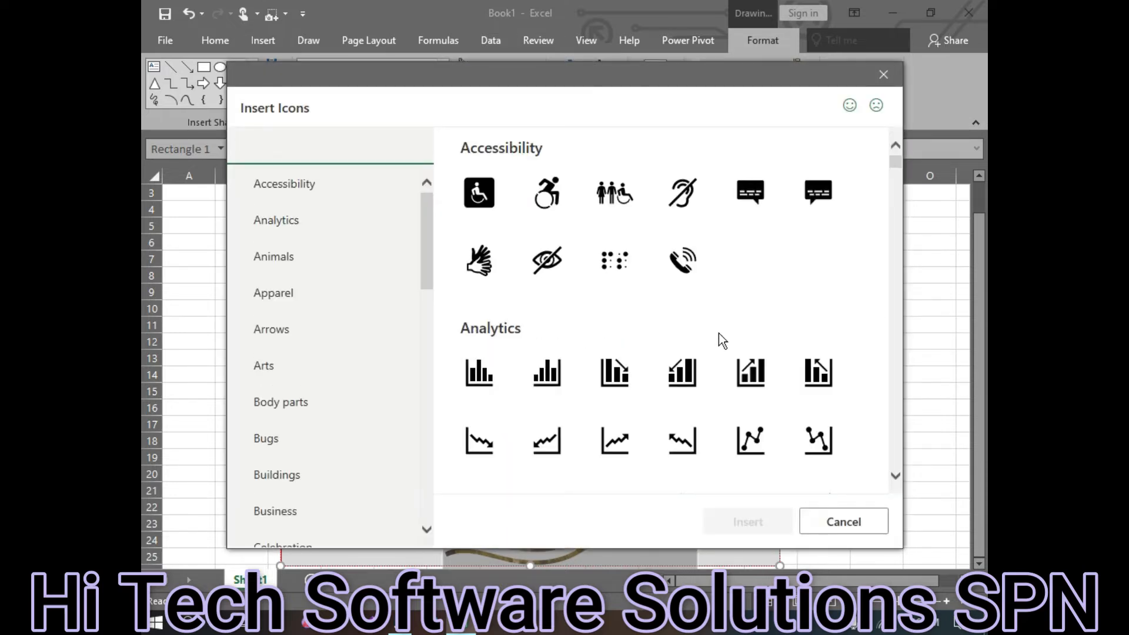
scroll(561, 300, "down", 3)
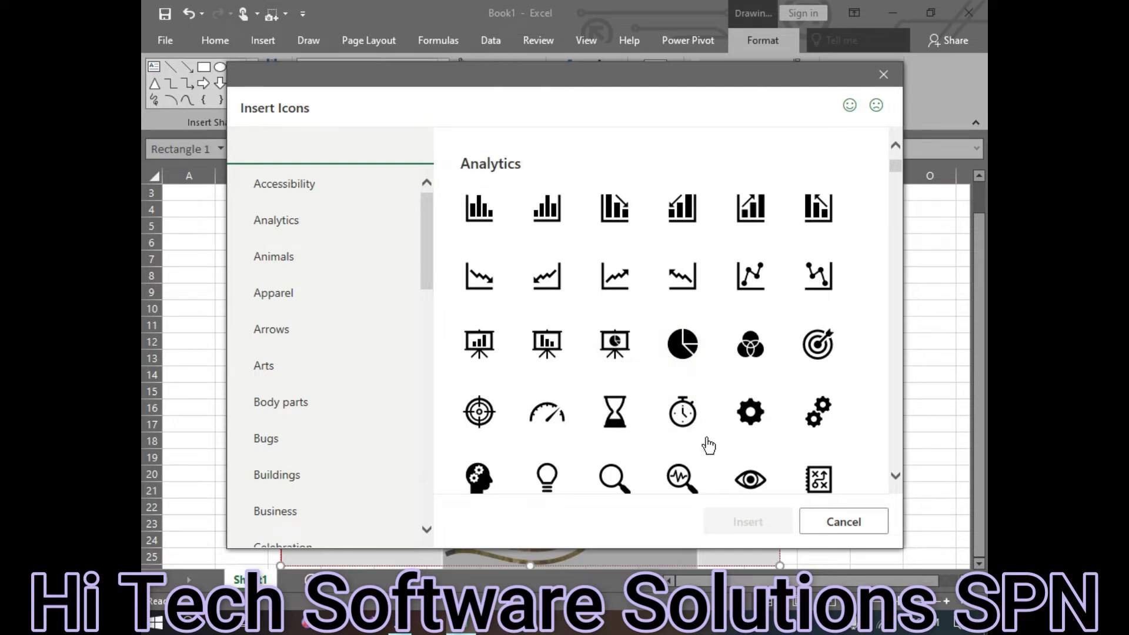
left_click(693, 406)
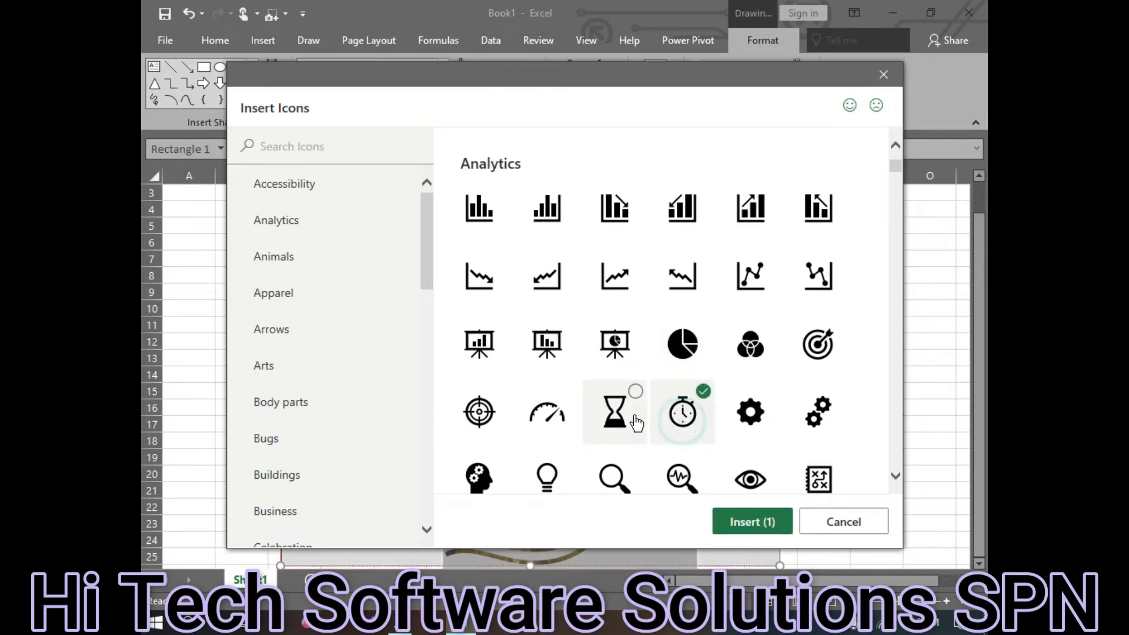
left_click(751, 344)
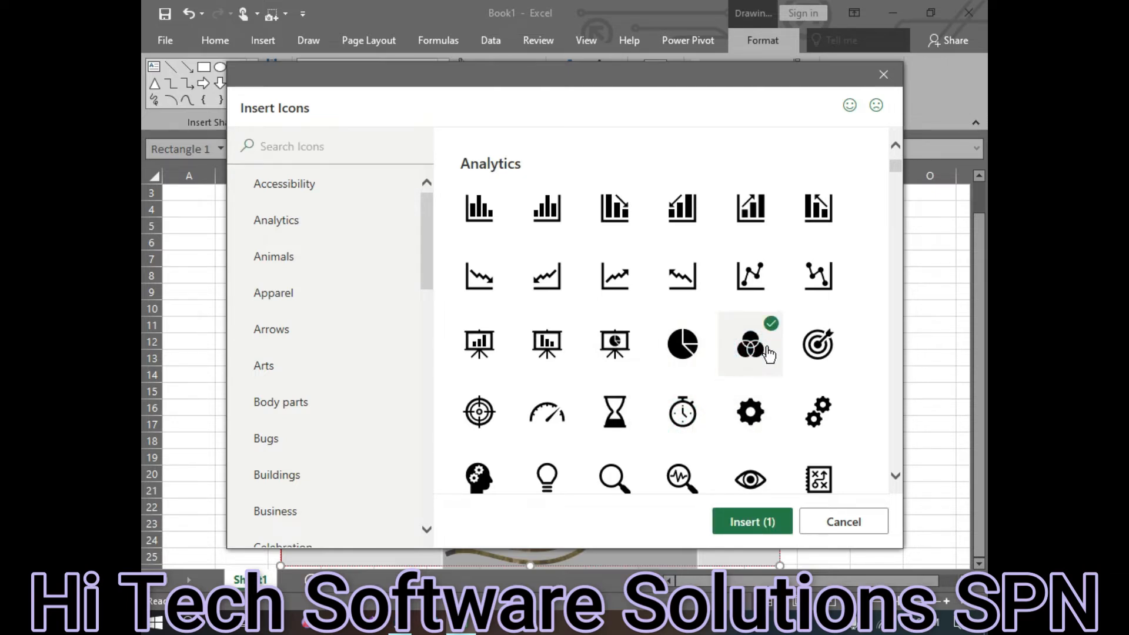
left_click(758, 523)
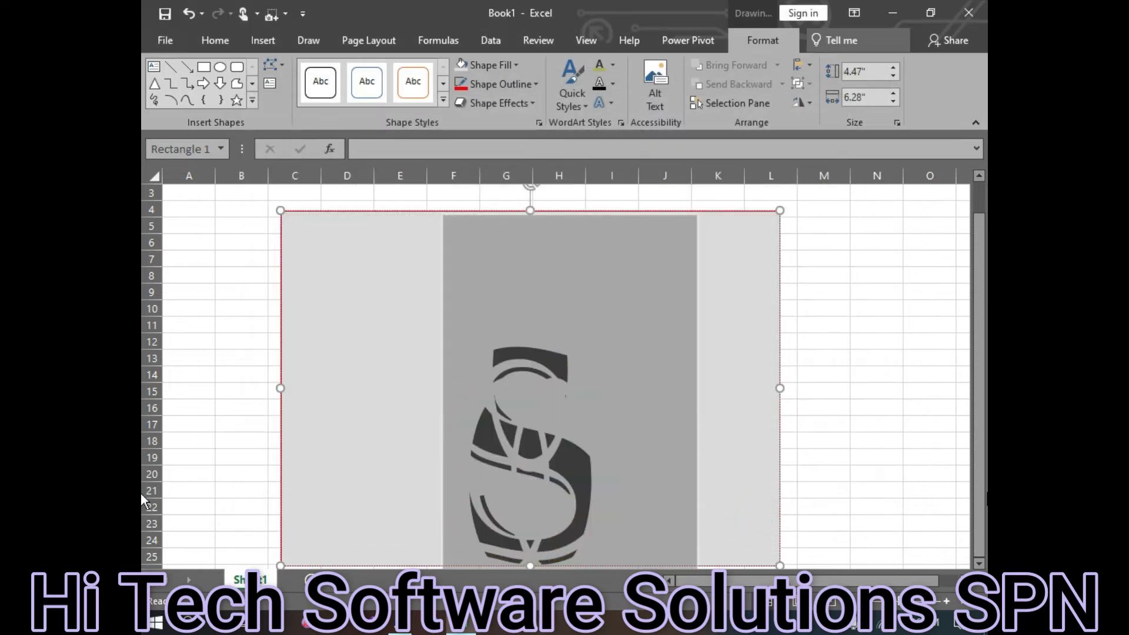
left_click(845, 427)
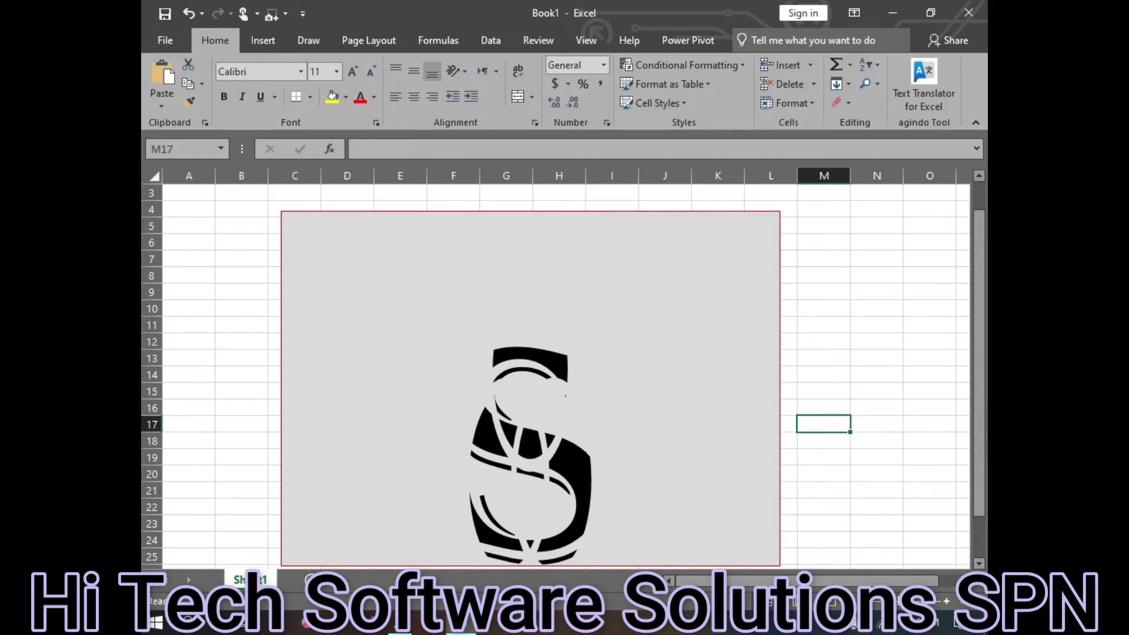
Fill the letter S with the picture file IMG_20220701_164552 from the Pictures folder
left_click(630, 454)
key("ctrl+a")
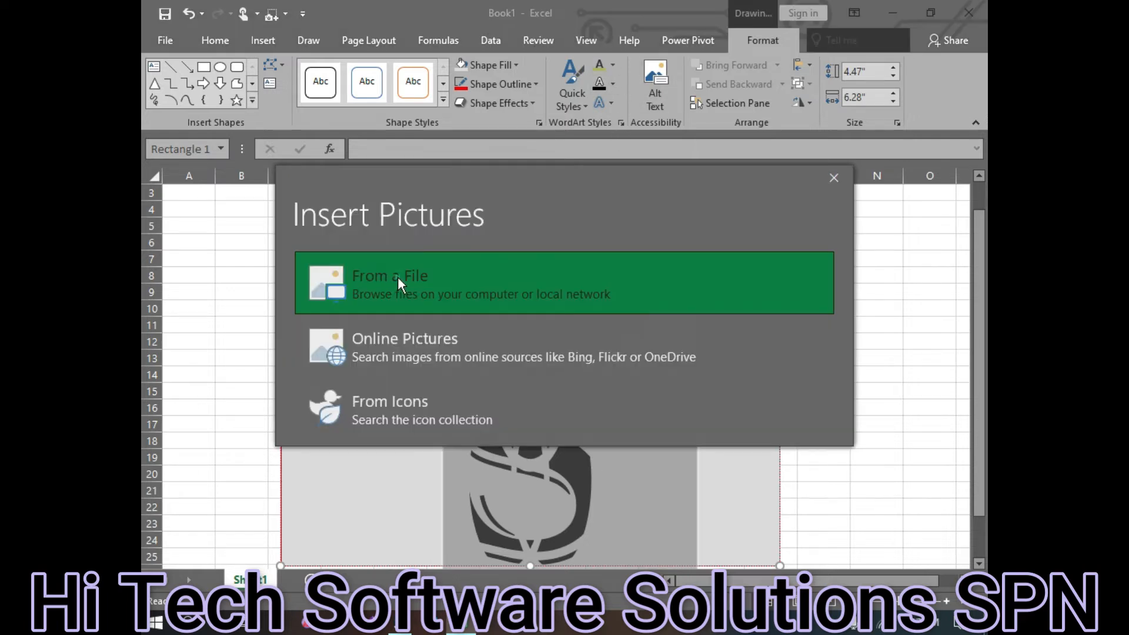
left_click(398, 276)
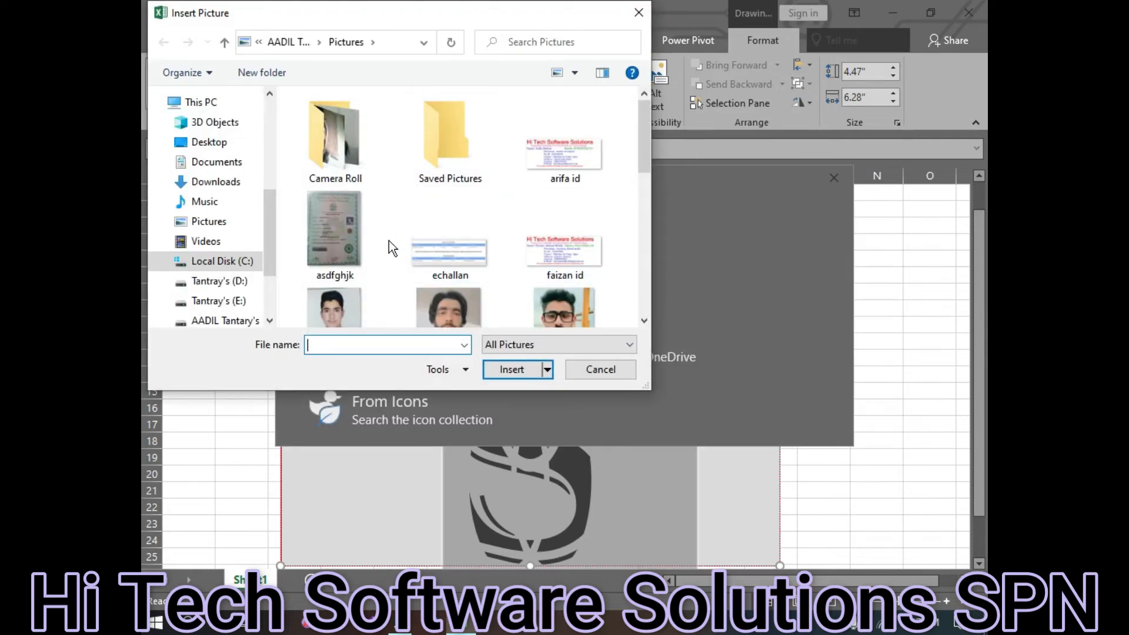
scroll(365, 241, "down", 3)
scroll(400, 249, "down", 3)
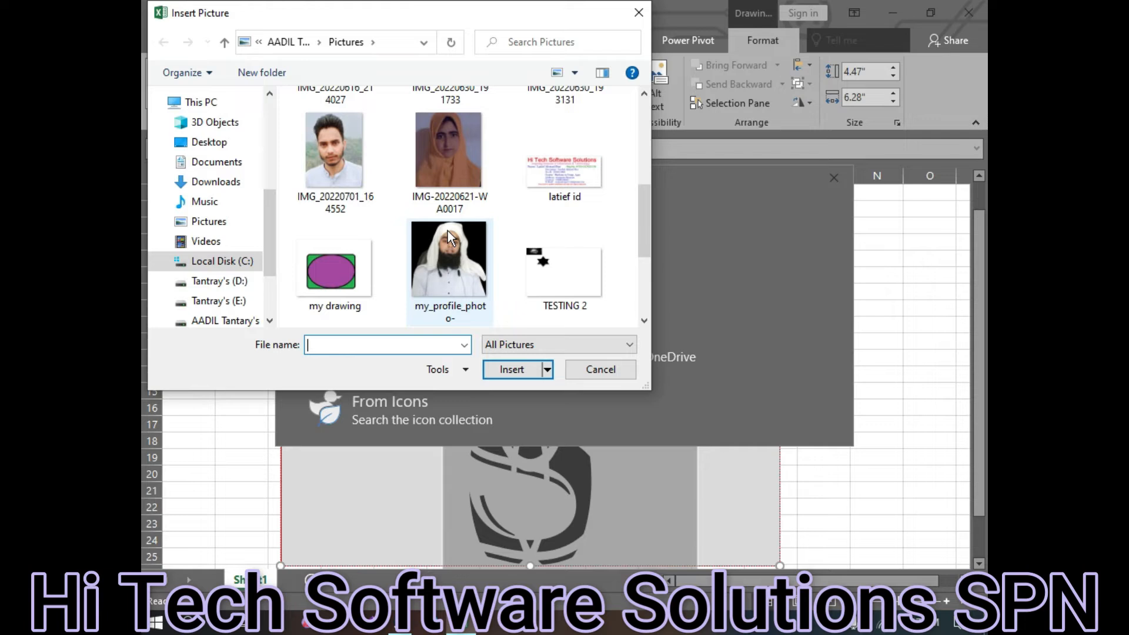
scroll(406, 251, "down", 3)
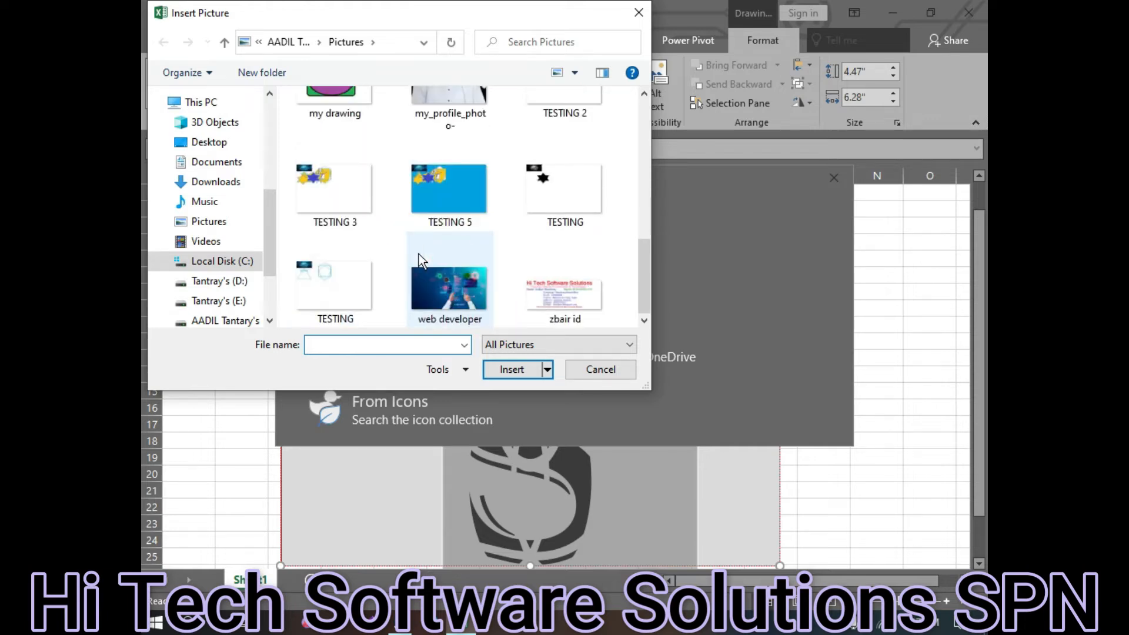
scroll(414, 284, "up", 6)
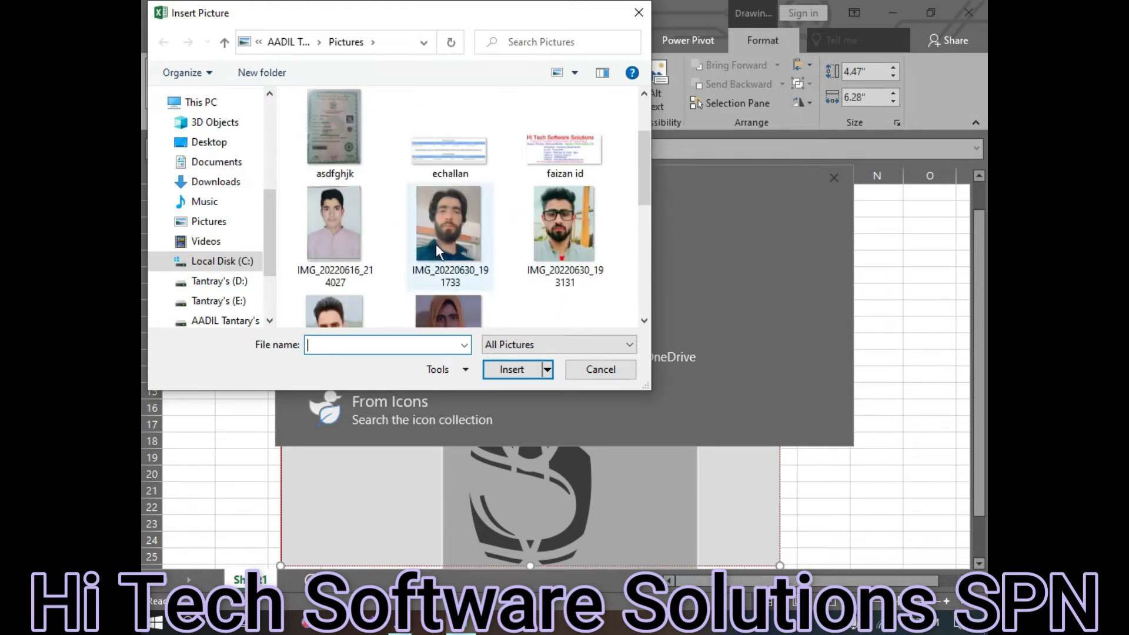
left_click(343, 246)
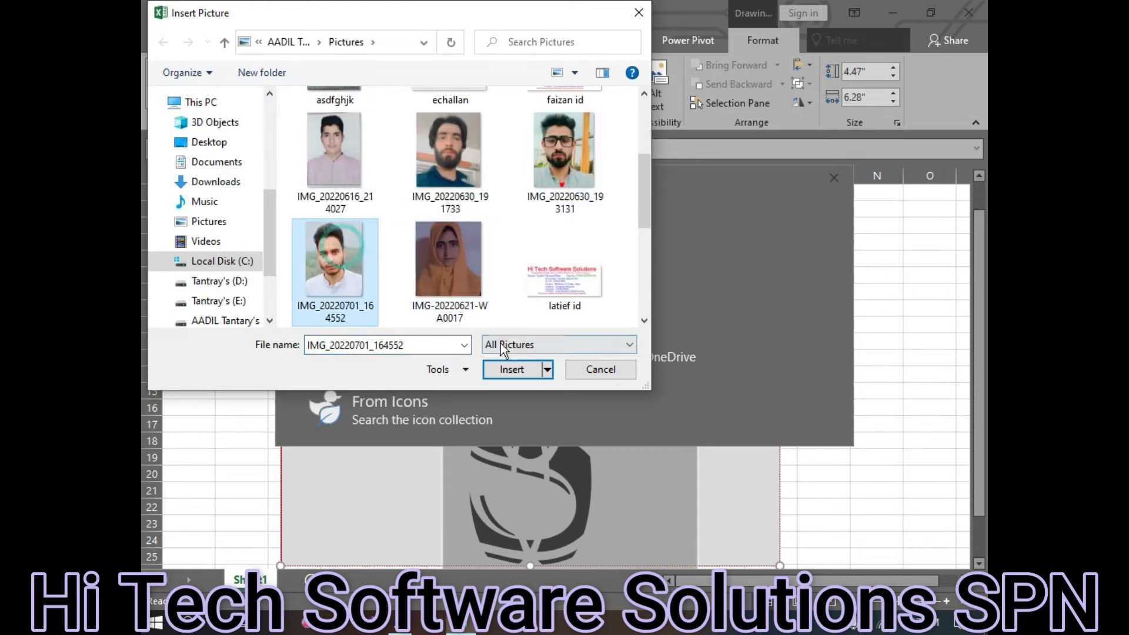
left_click(511, 373)
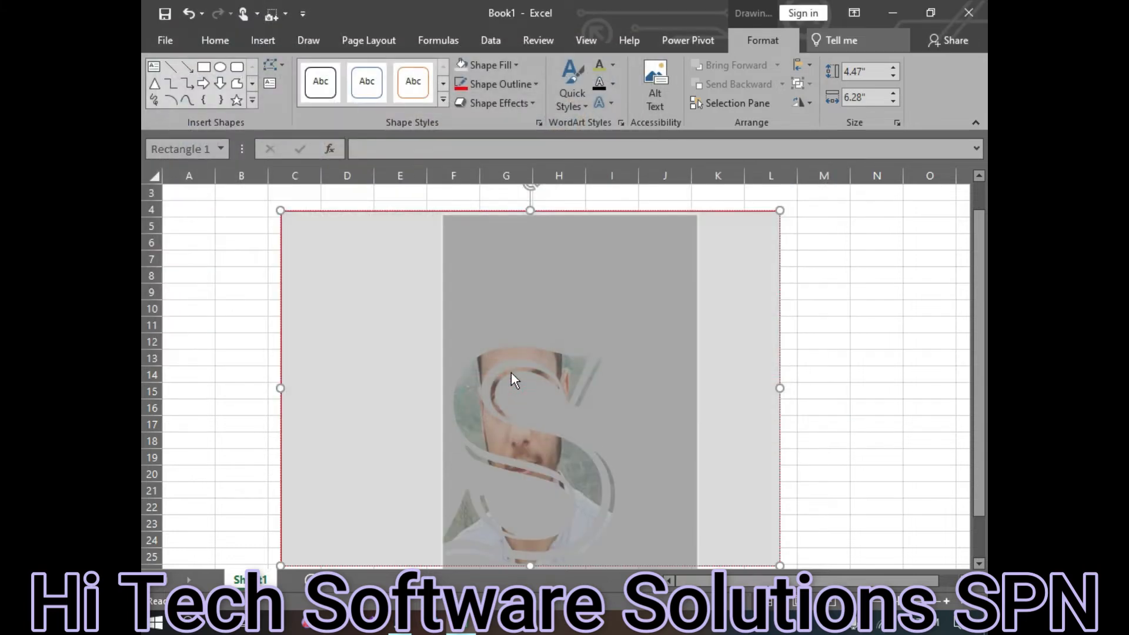
left_click(858, 428)
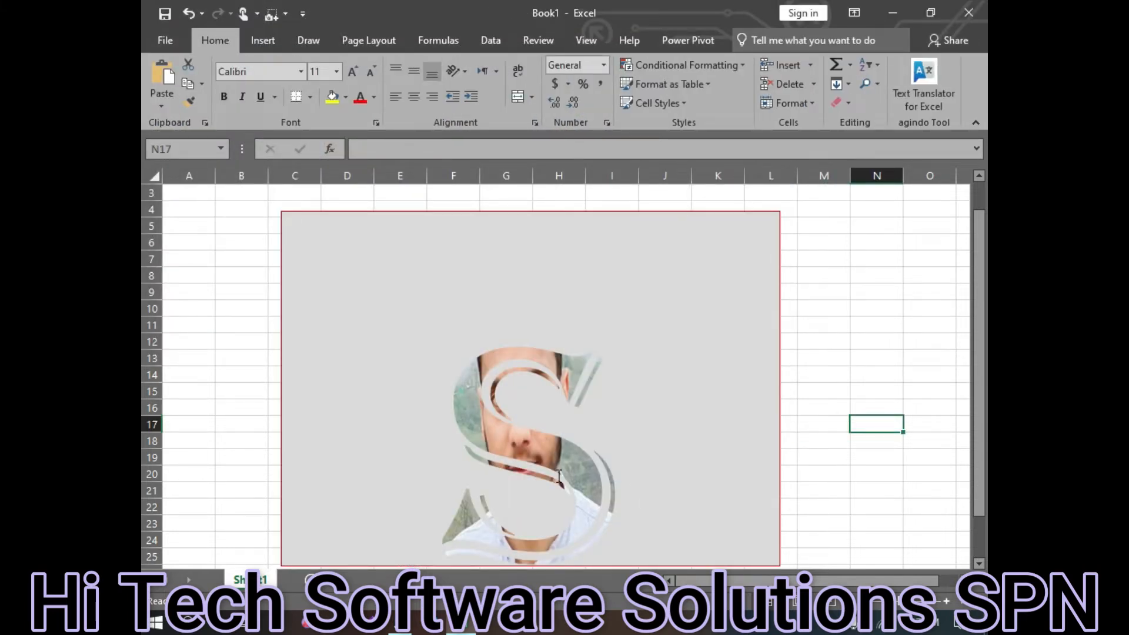
Fill the letter S with the blue linear 180° gradient from the dark variations
scroll(563, 418, "down", 1)
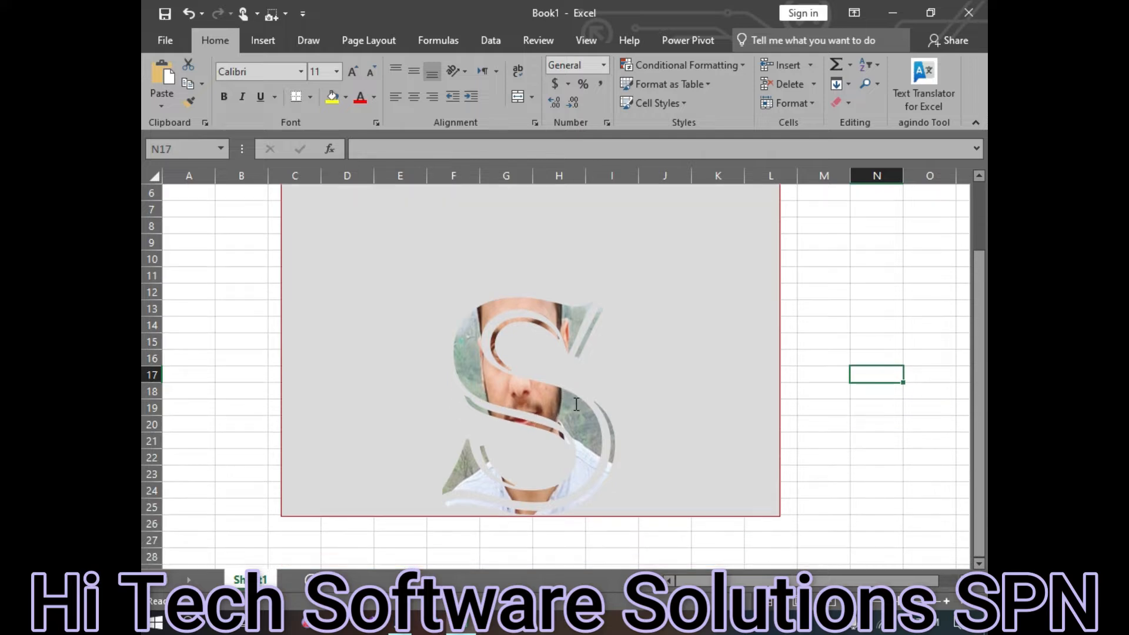
double_click(512, 348)
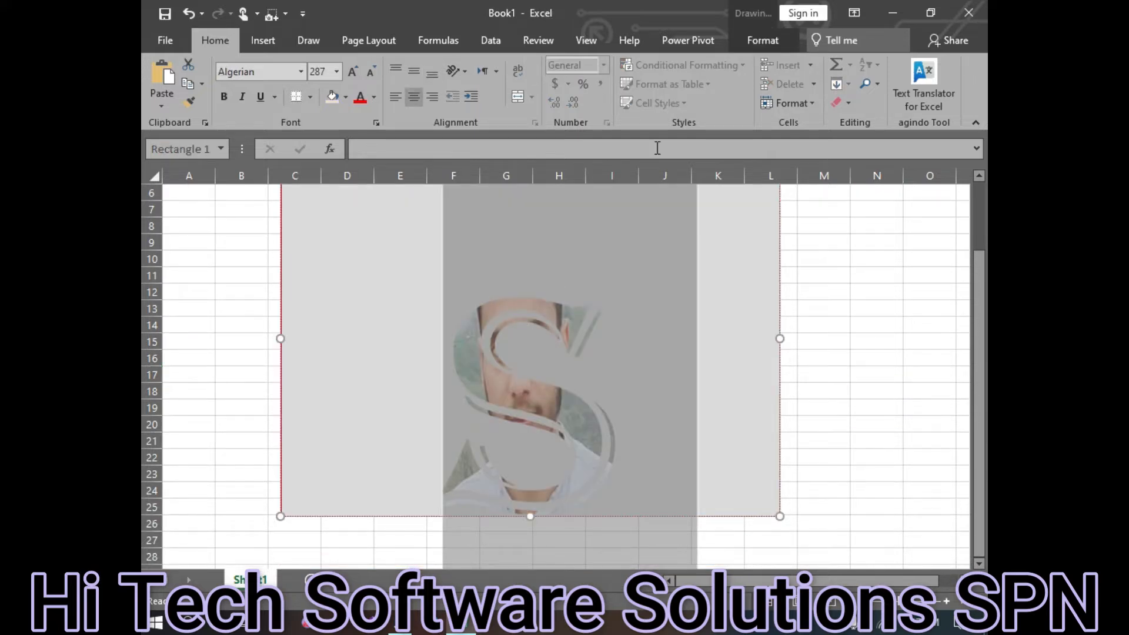
left_click(762, 40)
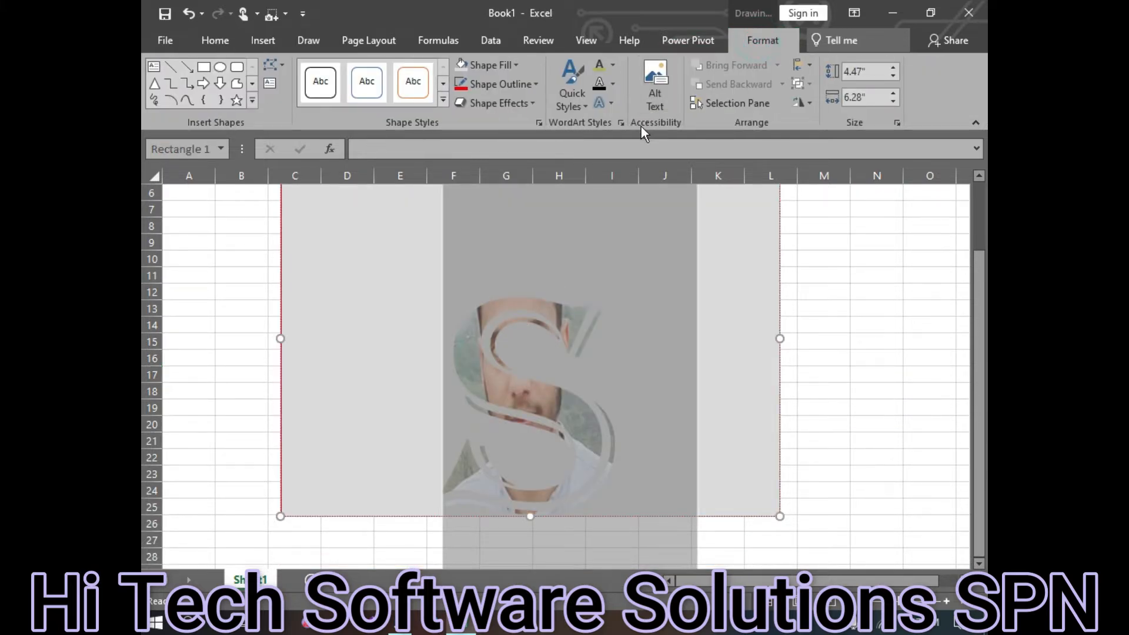
left_click(610, 67)
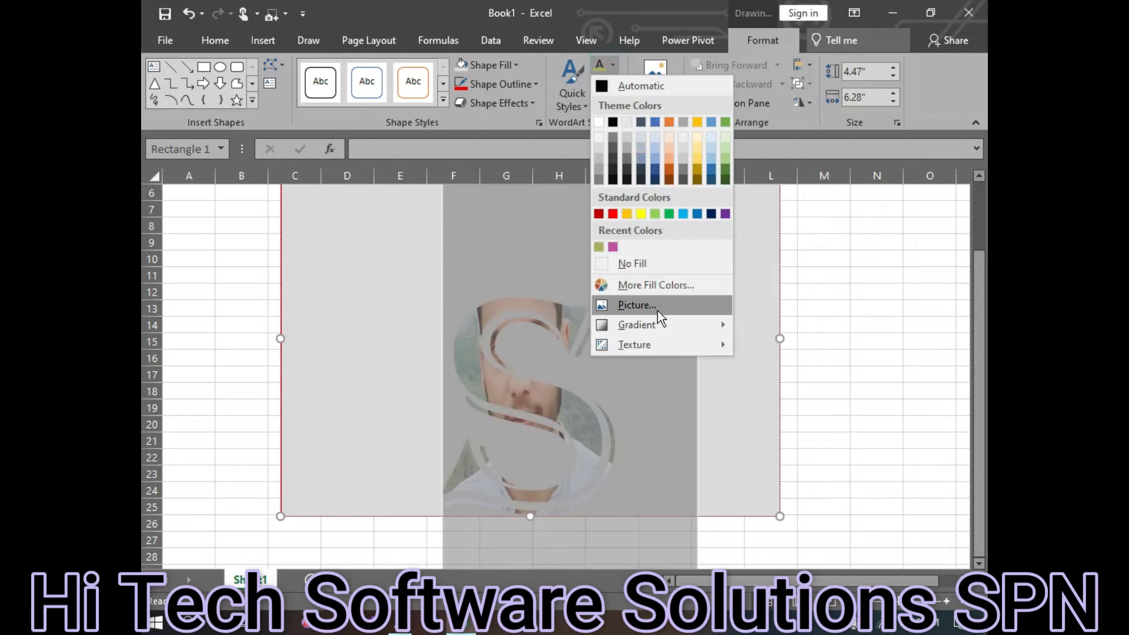
mouse_move(670, 324)
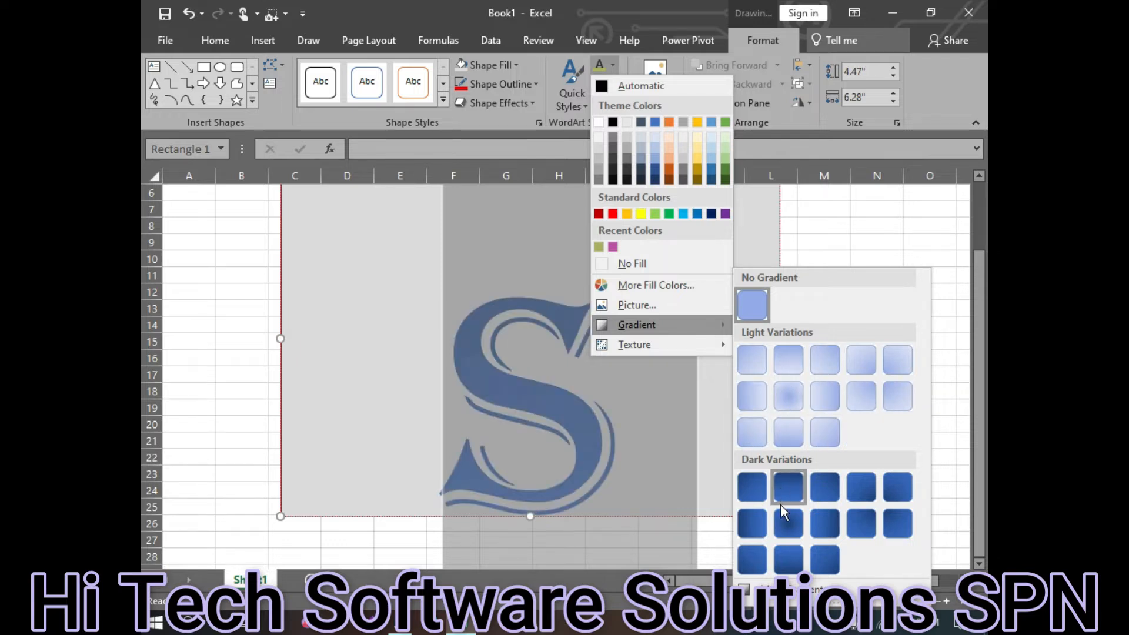
left_click(832, 527)
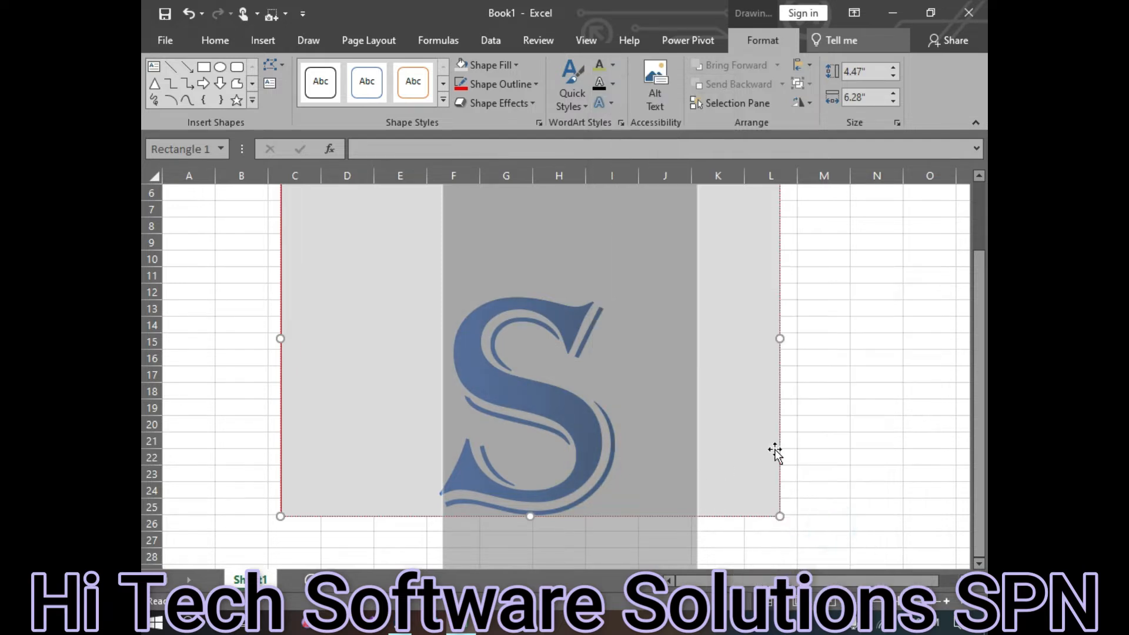
left_click(872, 425)
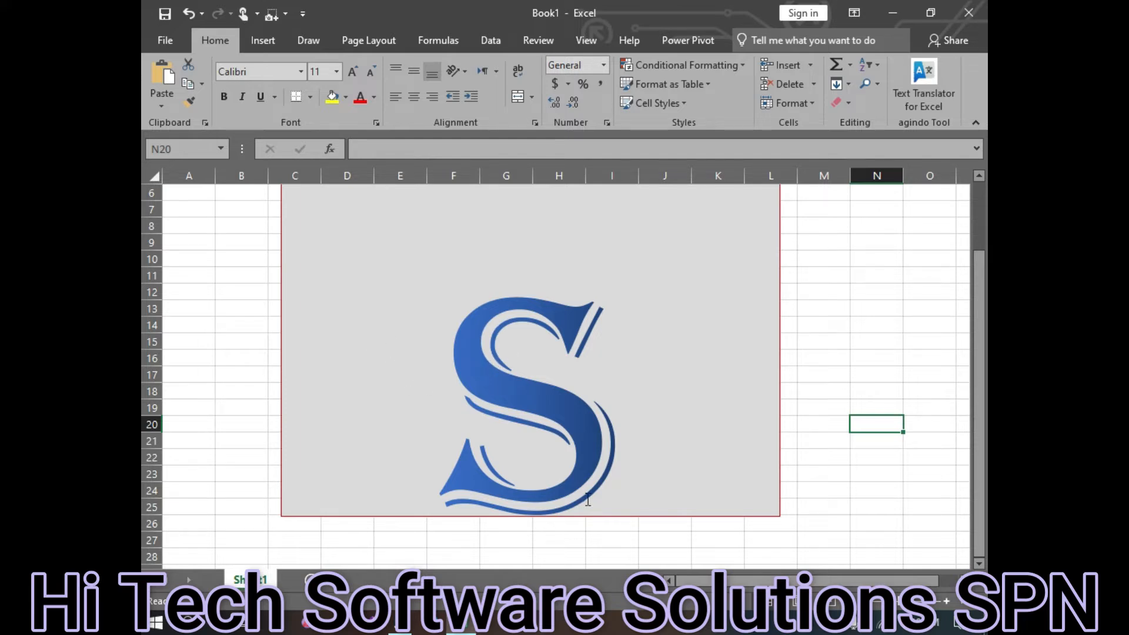
Apply the preset shape style with a black outline and white fill to the WordArt box
left_click(654, 462)
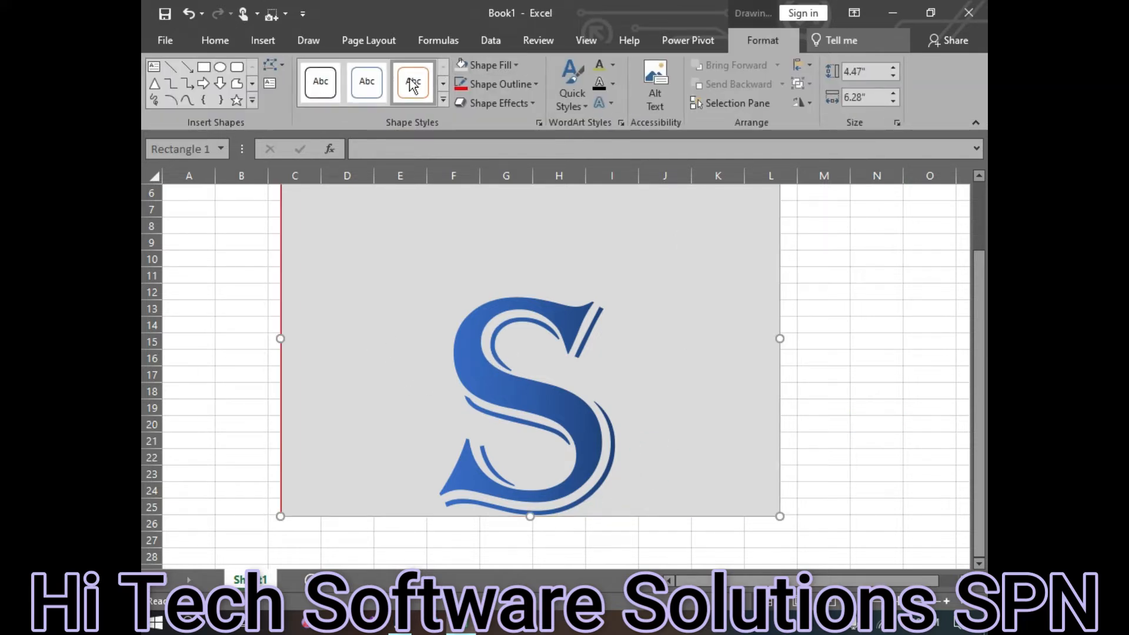
left_click(320, 83)
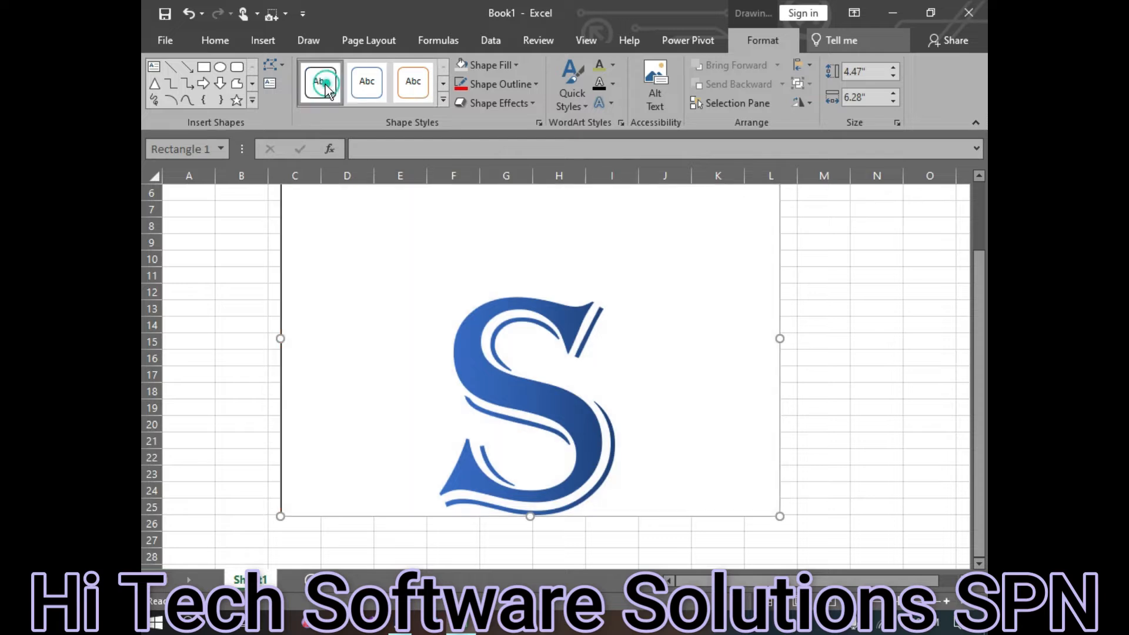
left_click(838, 431)
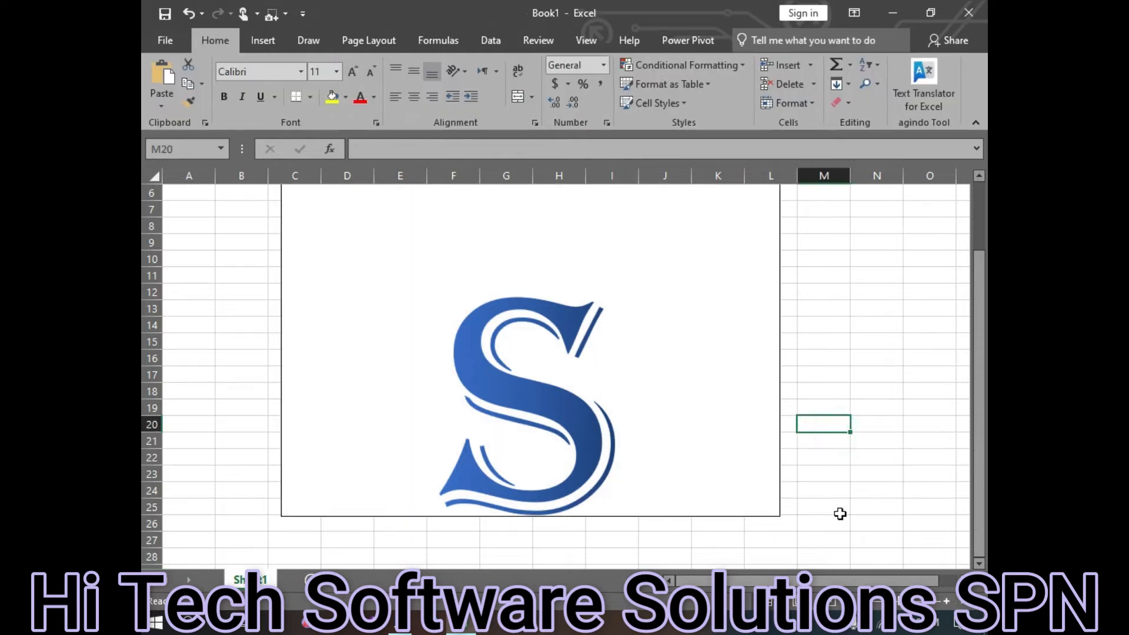
Open the detailed gradient settings for the letter S text fill and apply the gold preset gradient in the third row
left_click(567, 416)
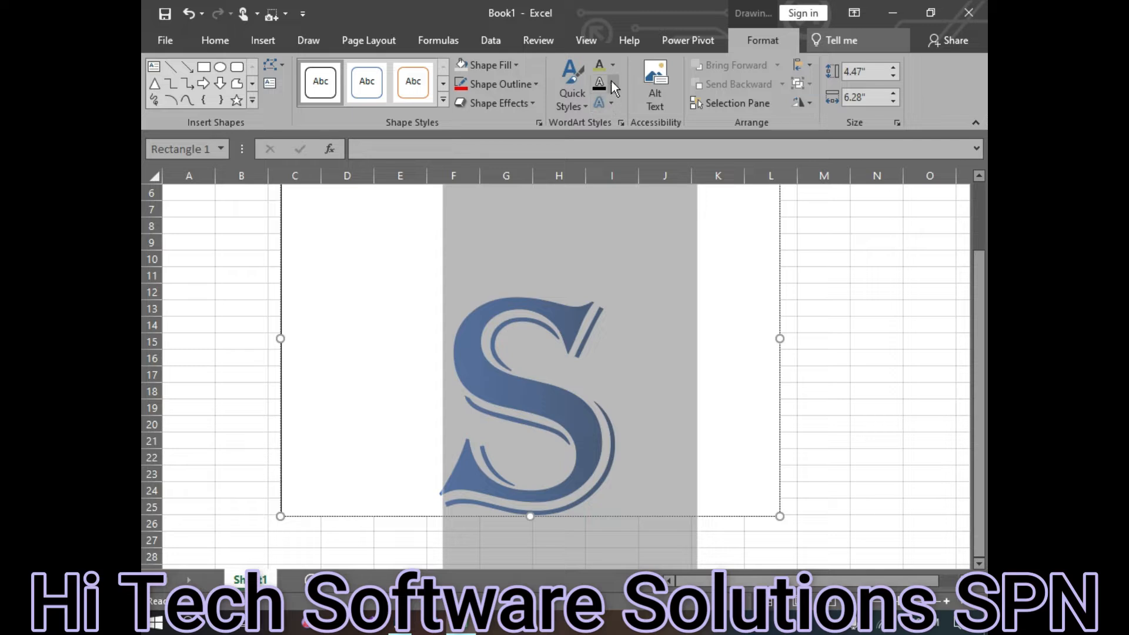
left_click(614, 70)
mouse_move(644, 327)
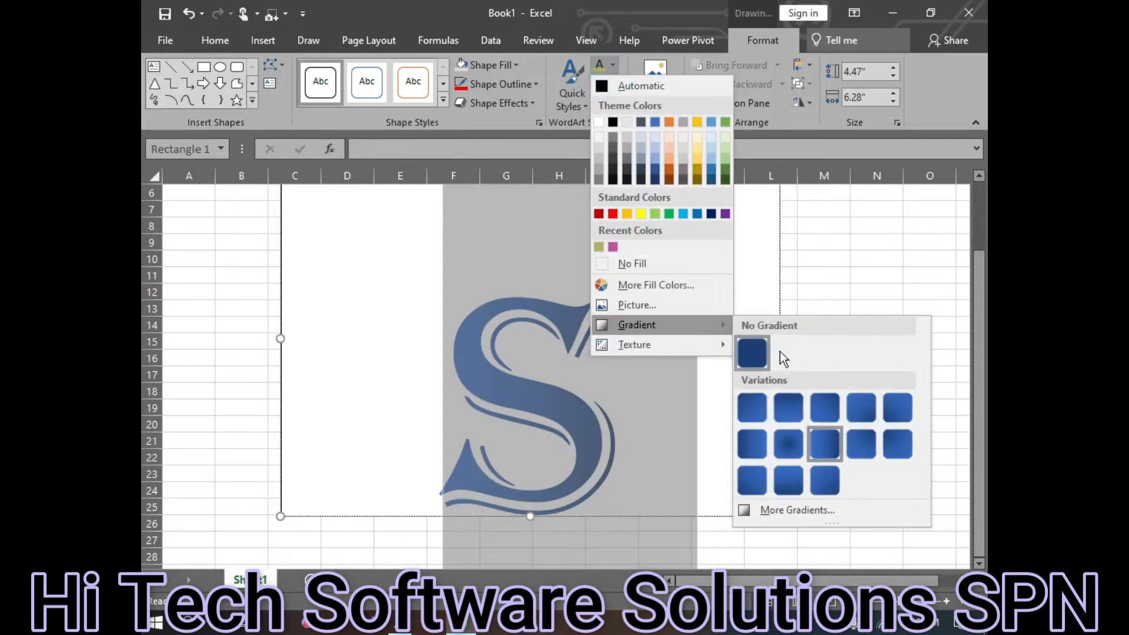
left_click(776, 509)
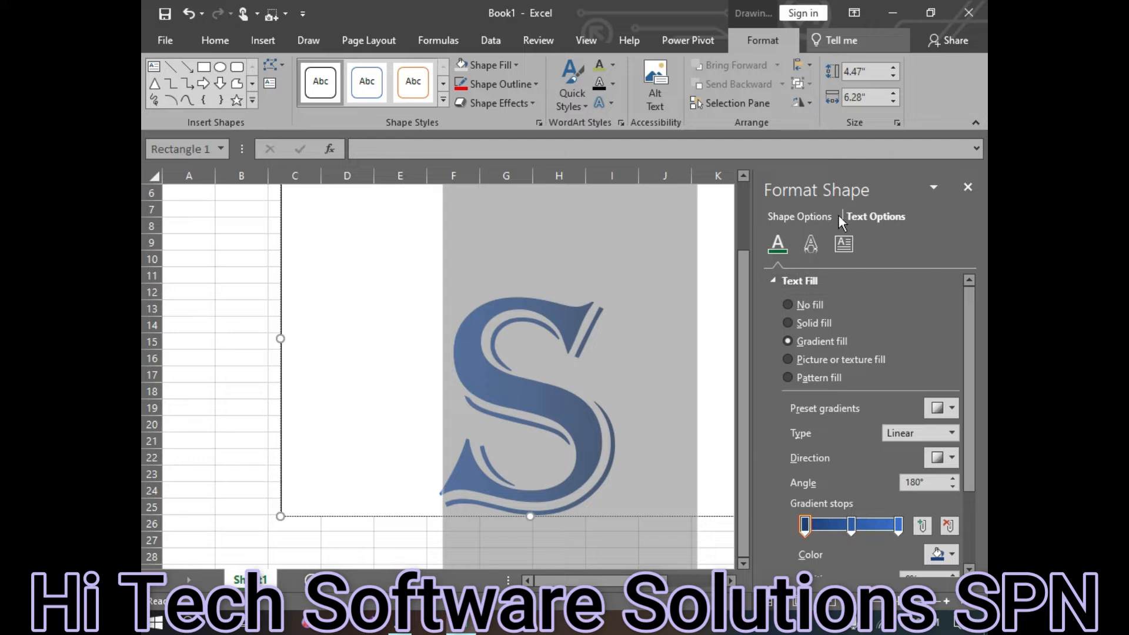
left_click(802, 216)
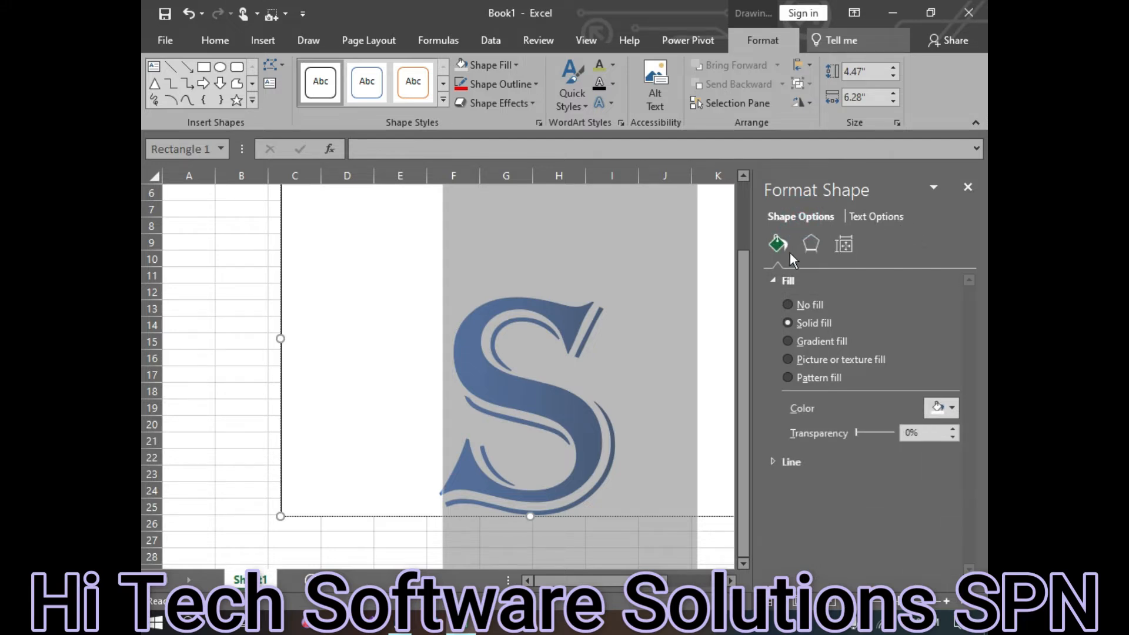
left_click(886, 217)
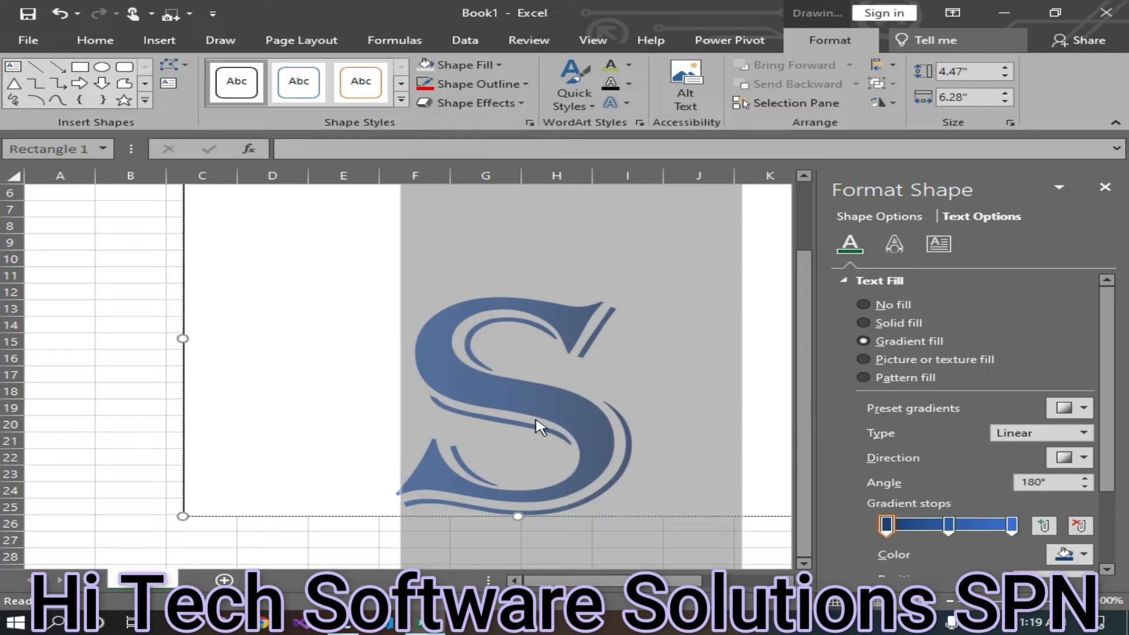
left_click(1067, 411)
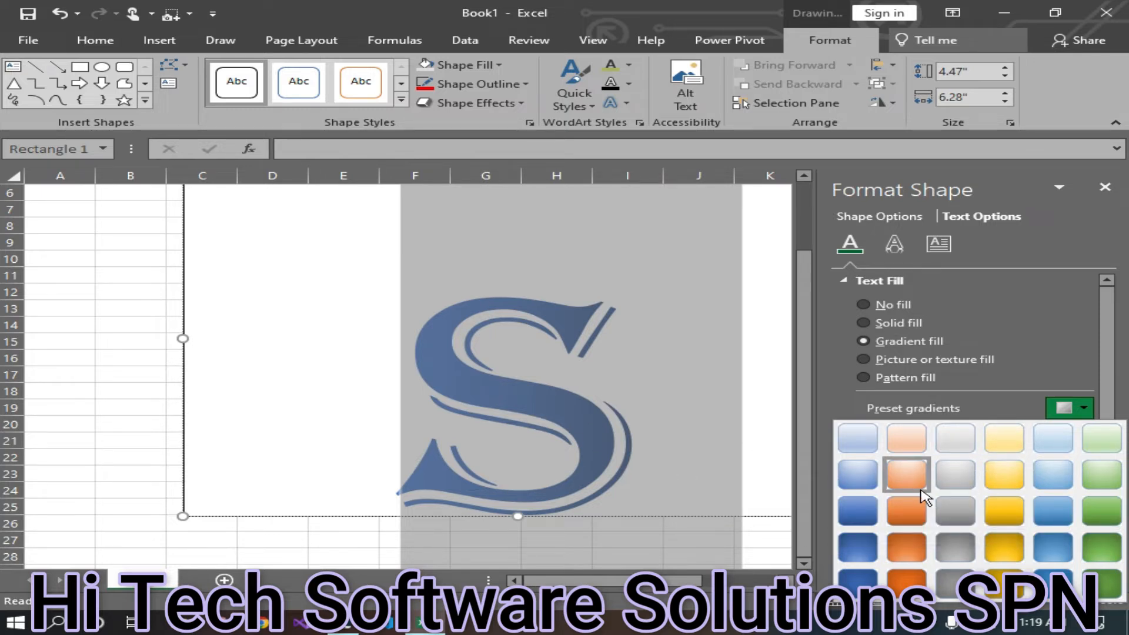
left_click(1009, 510)
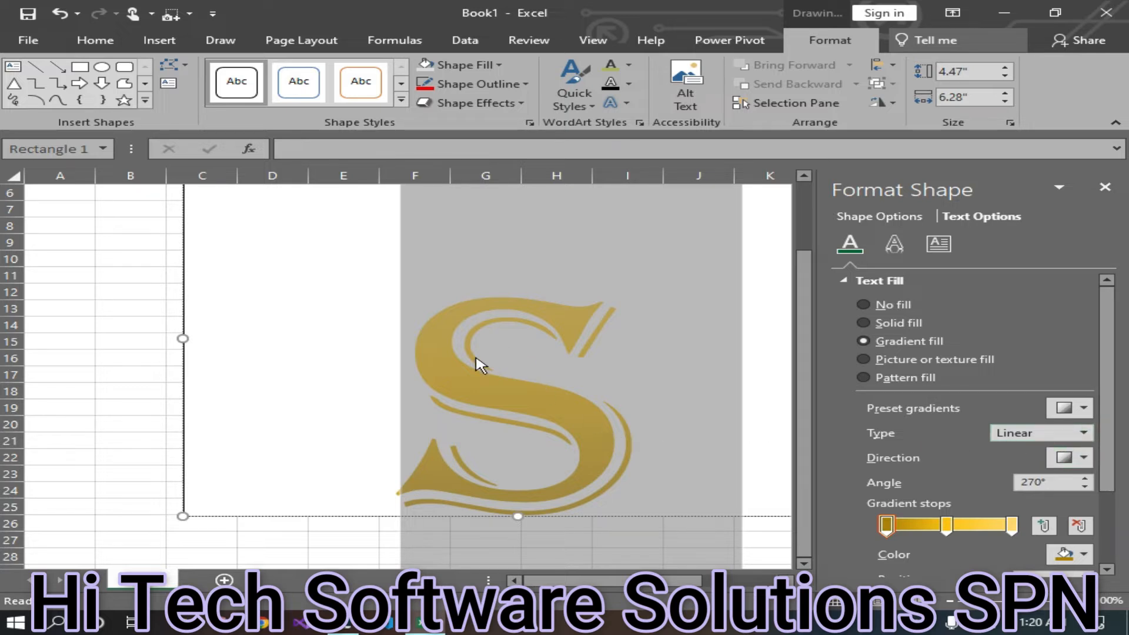
Set the letter S gradient direction to the 45° linear diagonal, then deselect the WordArt to view the result
left_click(1071, 458)
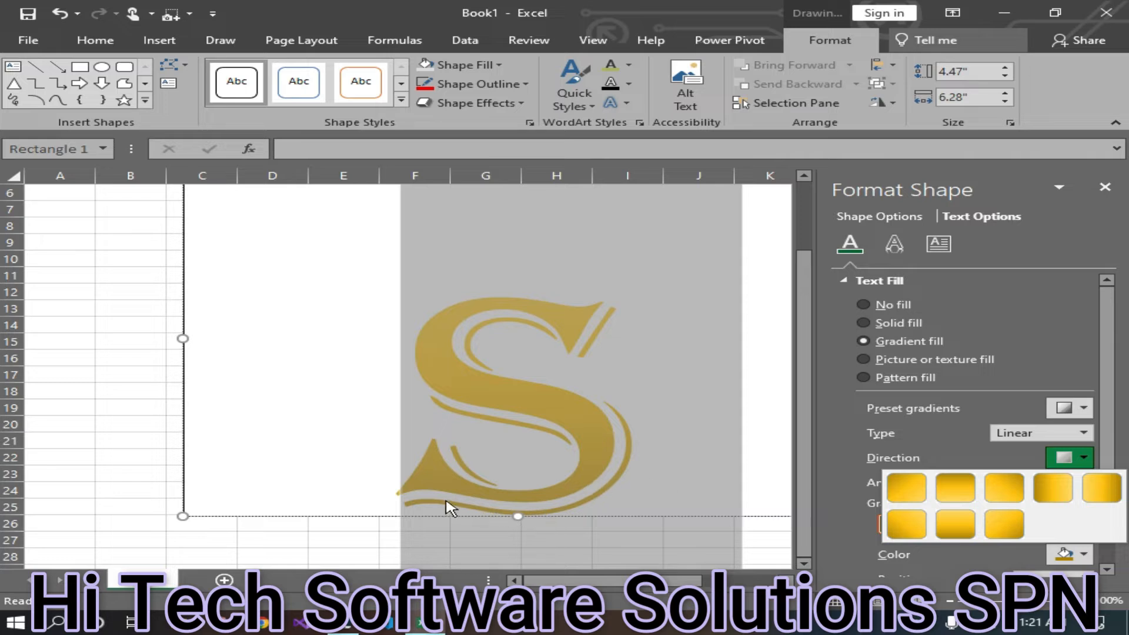
left_click(909, 491)
left_click(321, 542)
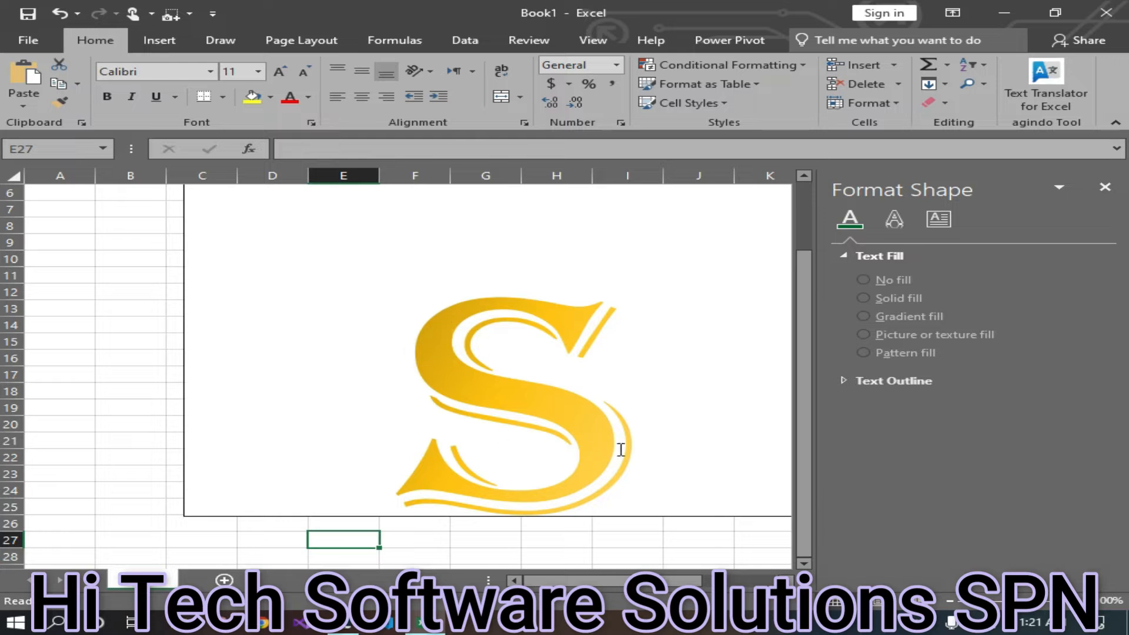
Change the letter S gradient direction to the 135° linear diagonal and deselect the WordArt
left_click(597, 474)
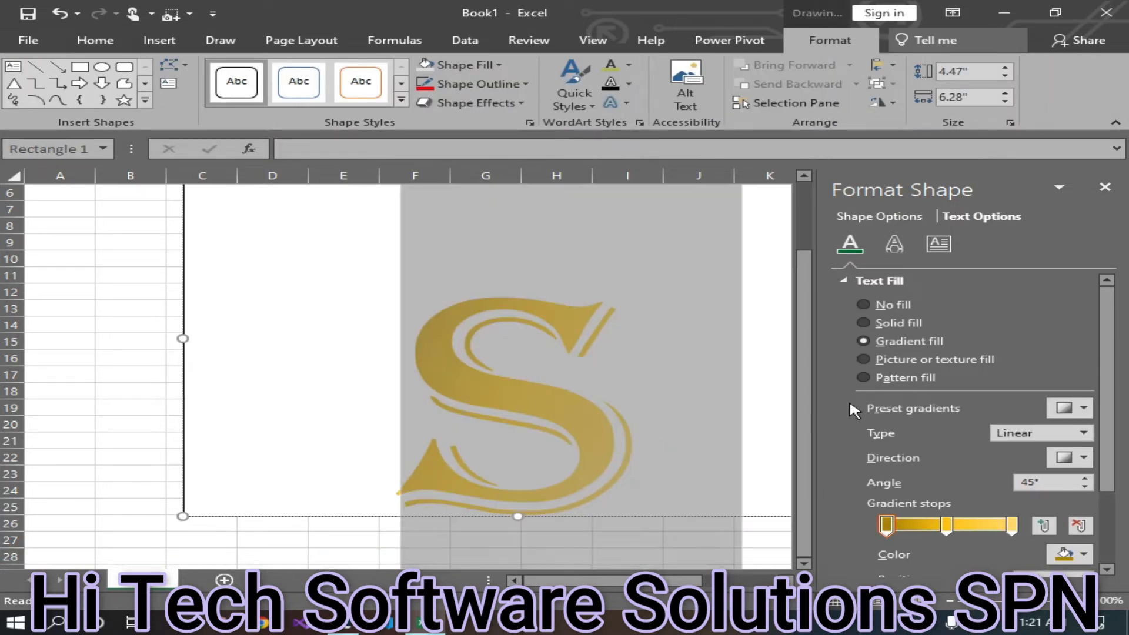
left_click(1076, 459)
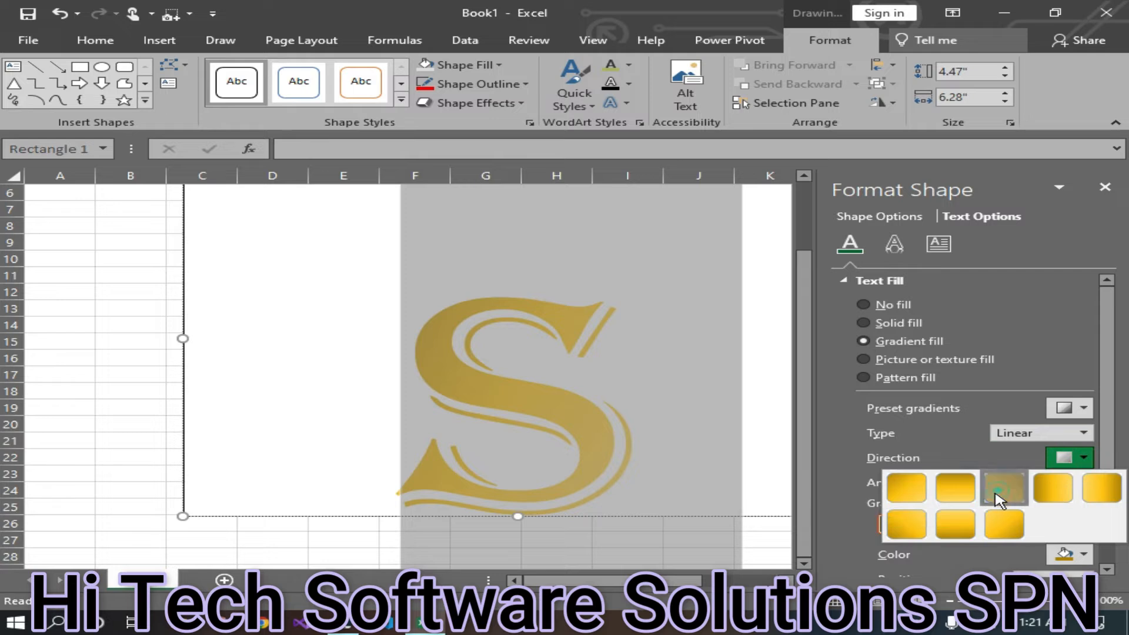
left_click(1003, 489)
left_click(267, 550)
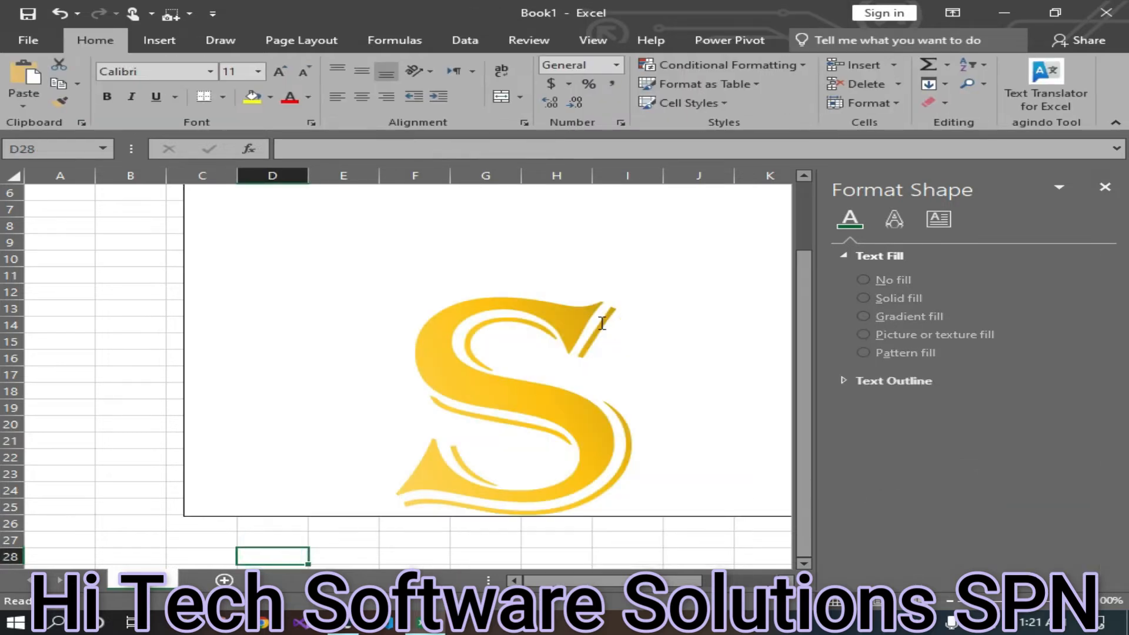
Select the letter S text, switch its gradient direction to the upward 270° linear option, and deselect the WordArt
left_click(509, 449)
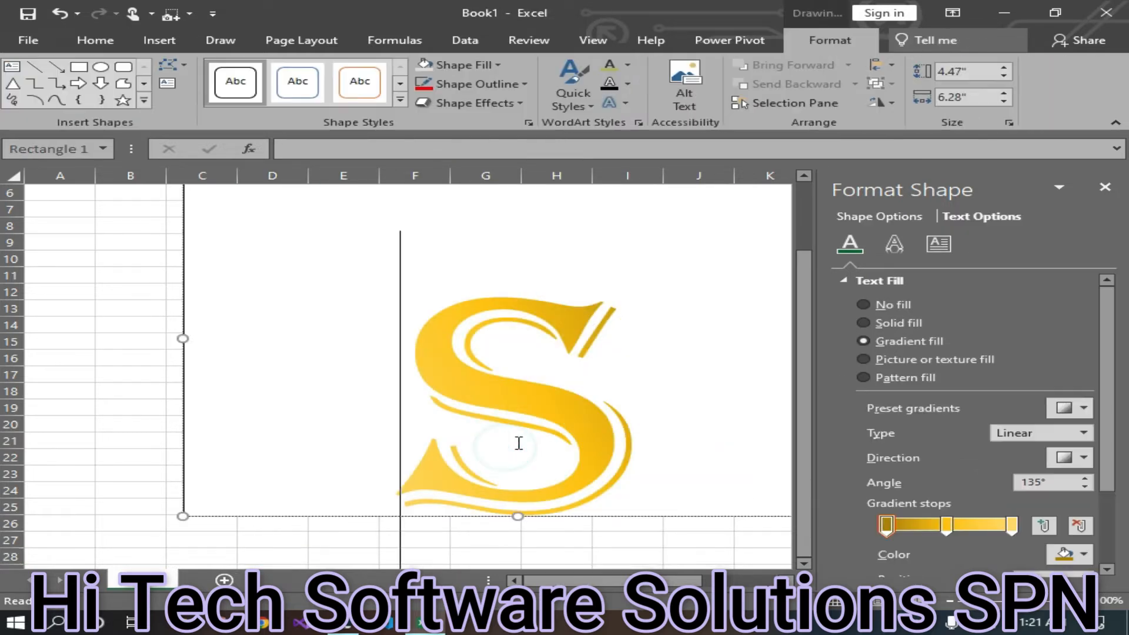
key("ctrl+a")
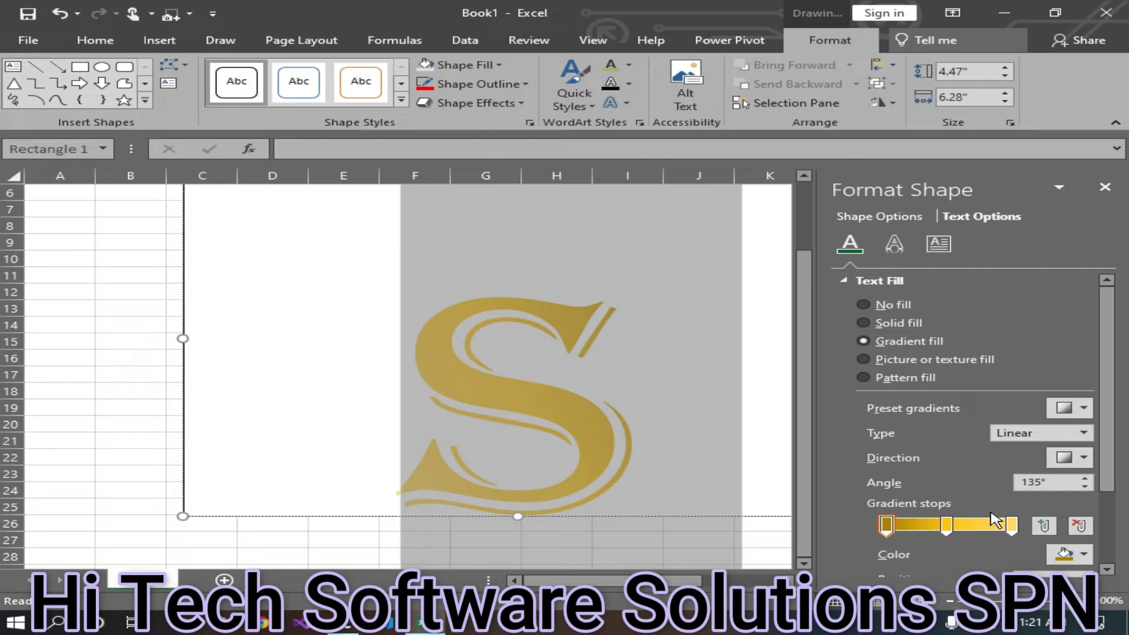
left_click(1076, 458)
left_click(950, 518)
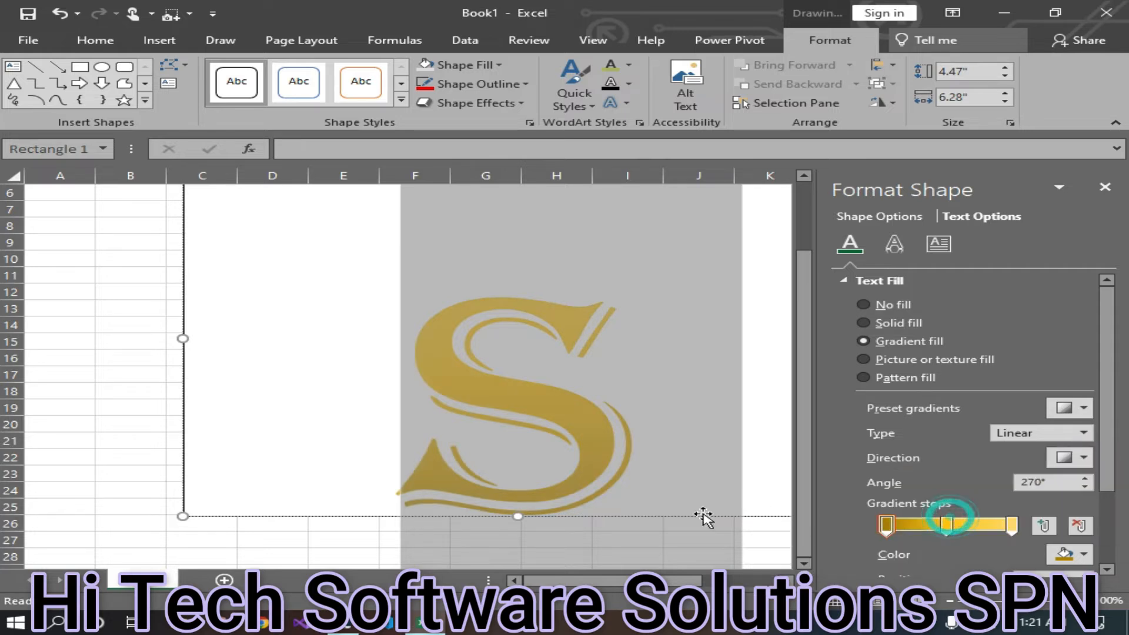
left_click(345, 557)
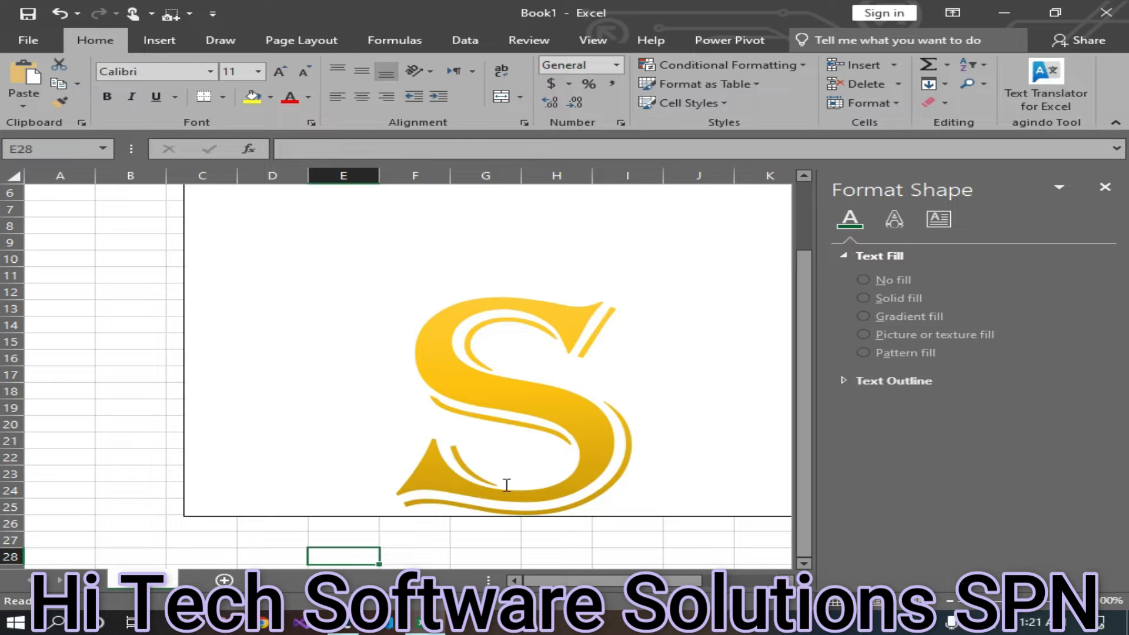
Reselect the letter S and raise its gradient angle in steps up to 359.9°
key("ctrl+a")
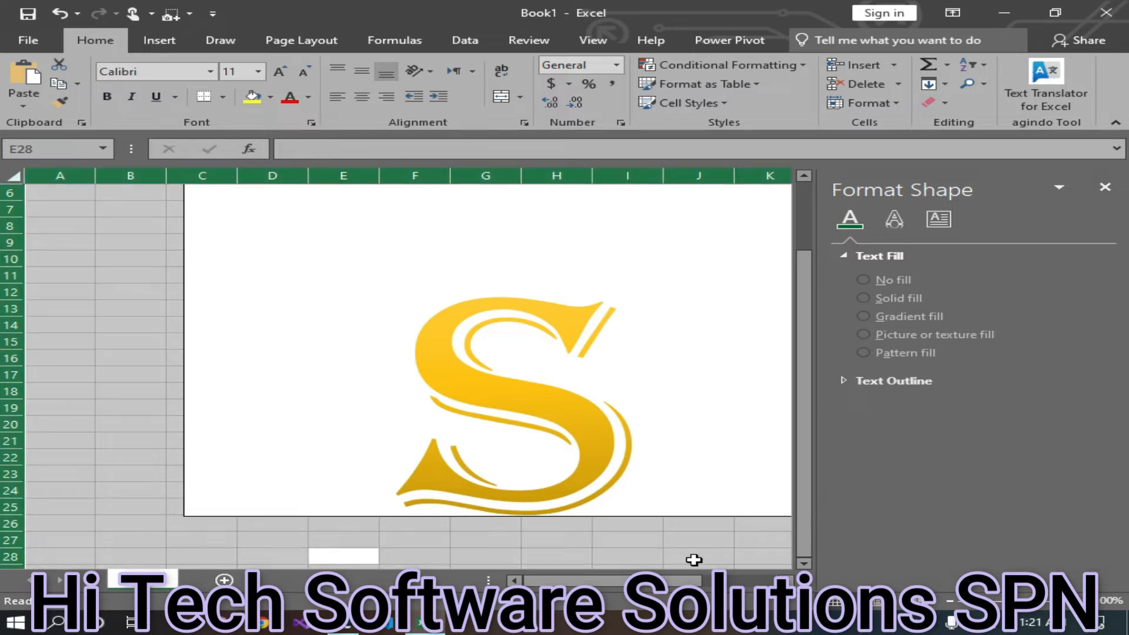
left_click(700, 447)
left_click_drag(499, 441, 736, 464)
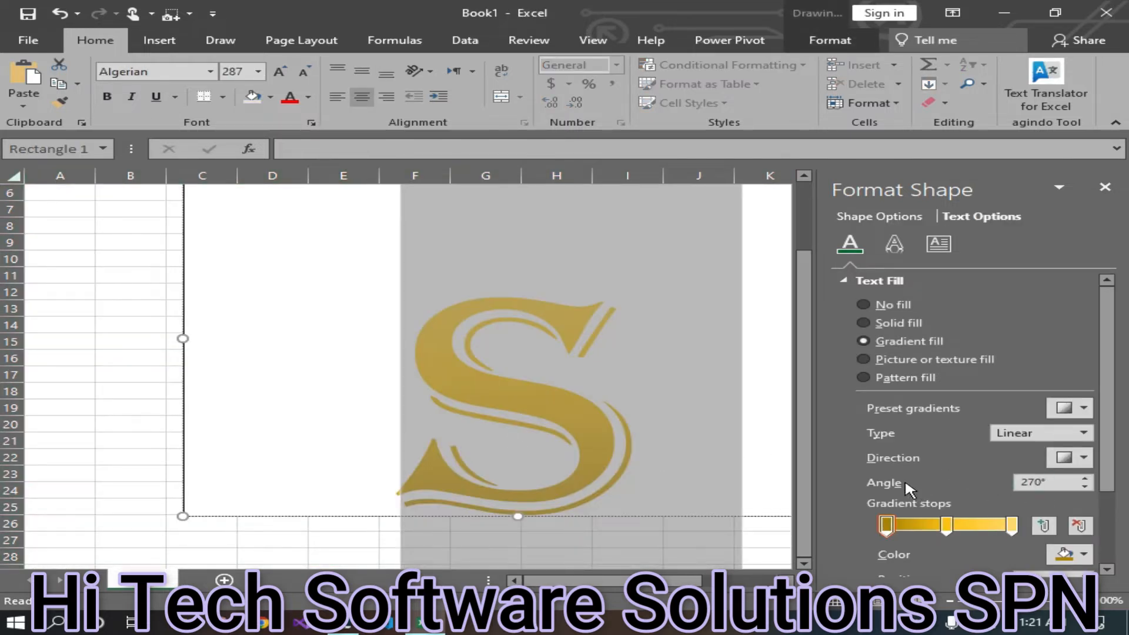
left_click(1084, 478)
left_click(1084, 478)
left_click(1084, 478)
left_click(1084, 478)
left_click(1085, 479)
left_click(1085, 479)
left_click(1085, 479)
left_click(1085, 479)
left_click(1085, 479)
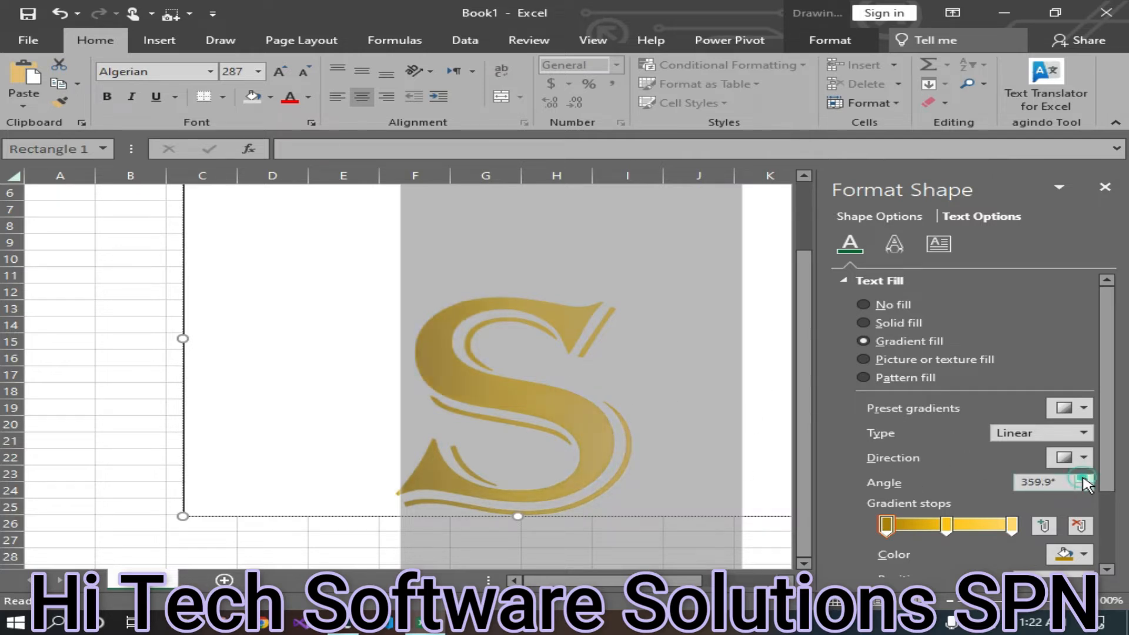
left_click(1086, 478)
left_click(1088, 477)
Lower the gradient angle of the letter S fill step by step to 0°
left_click(1085, 486)
left_click(1085, 486)
left_click(1085, 486)
left_click(1085, 486)
left_click(1085, 486)
left_click(1085, 487)
left_click(1085, 486)
left_click(1085, 487)
left_click(1085, 486)
left_click(1085, 486)
left_click(1085, 486)
left_click(1086, 486)
left_click(1085, 486)
left_click(1085, 486)
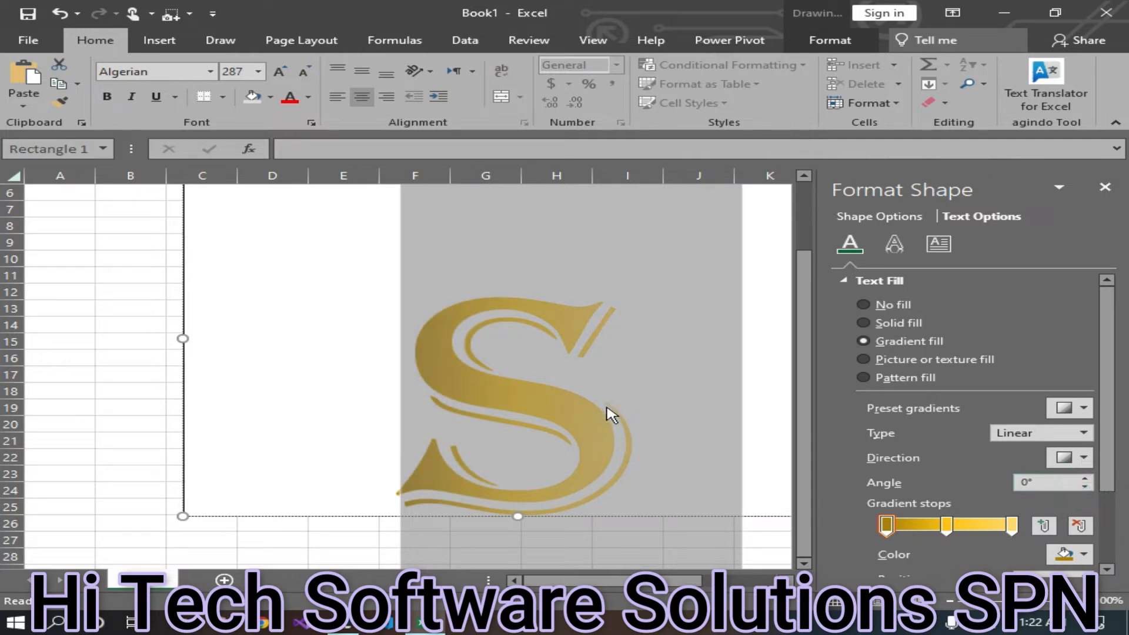